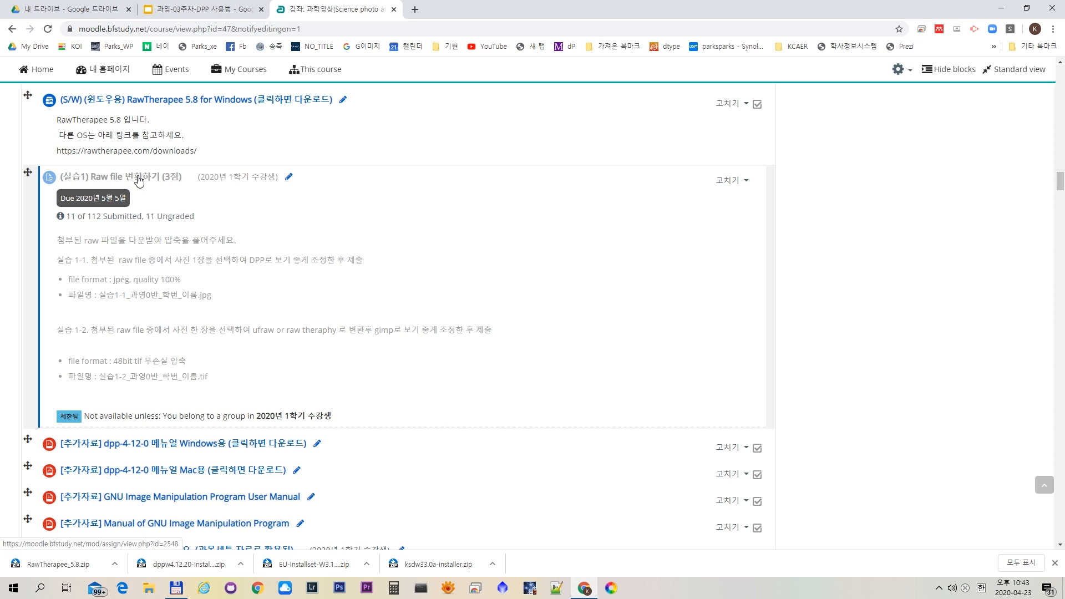
- Open the (실습1) Raw file 변환하기 assignment and review its submission requirements and the attached sample file
click(139, 178)
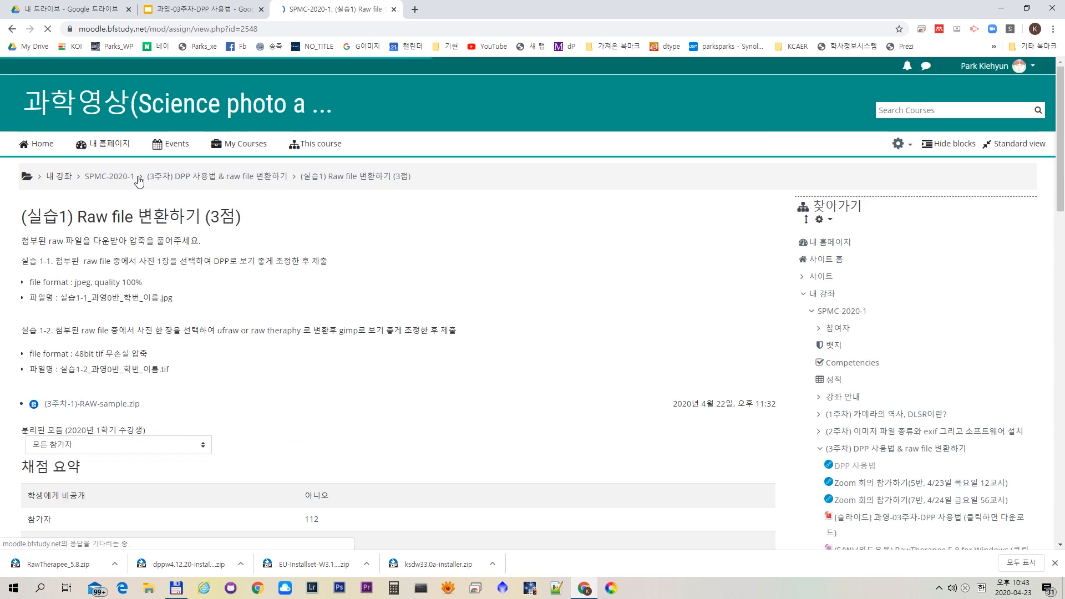
scroll(140, 194, down, 3)
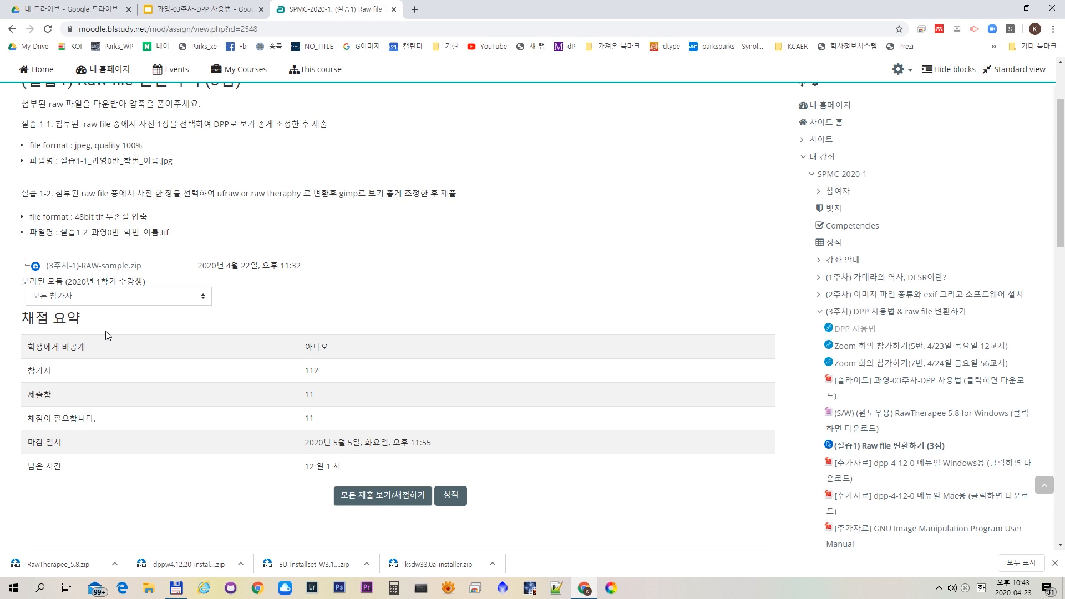
- Switch to the second virtual desktop, launch Digital Photo Professional 4 and show the (3주차-1)-RAW-sample folder
click(68, 591)
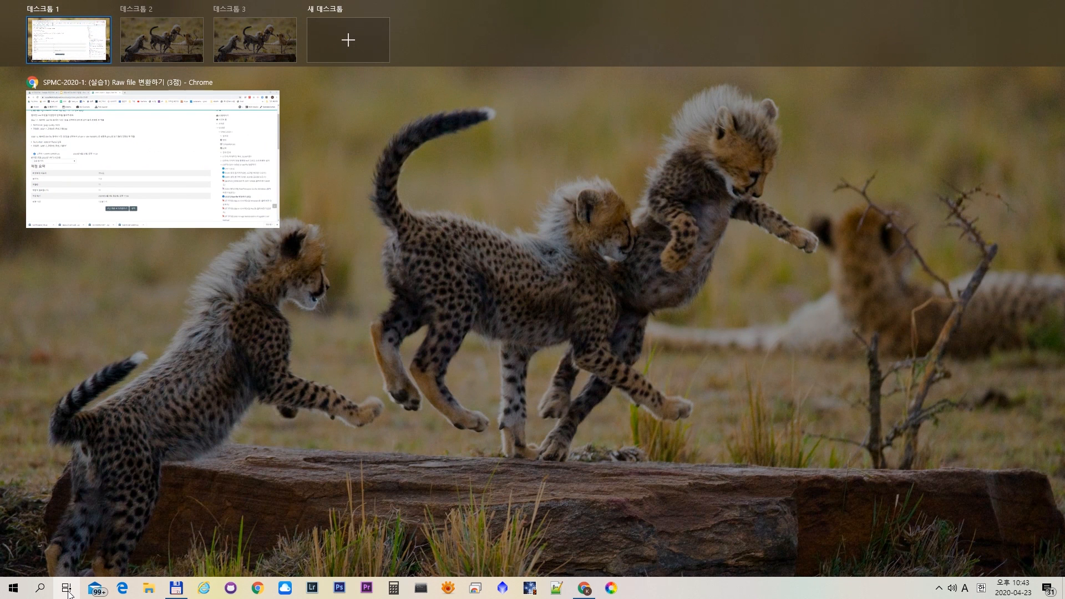
click(164, 49)
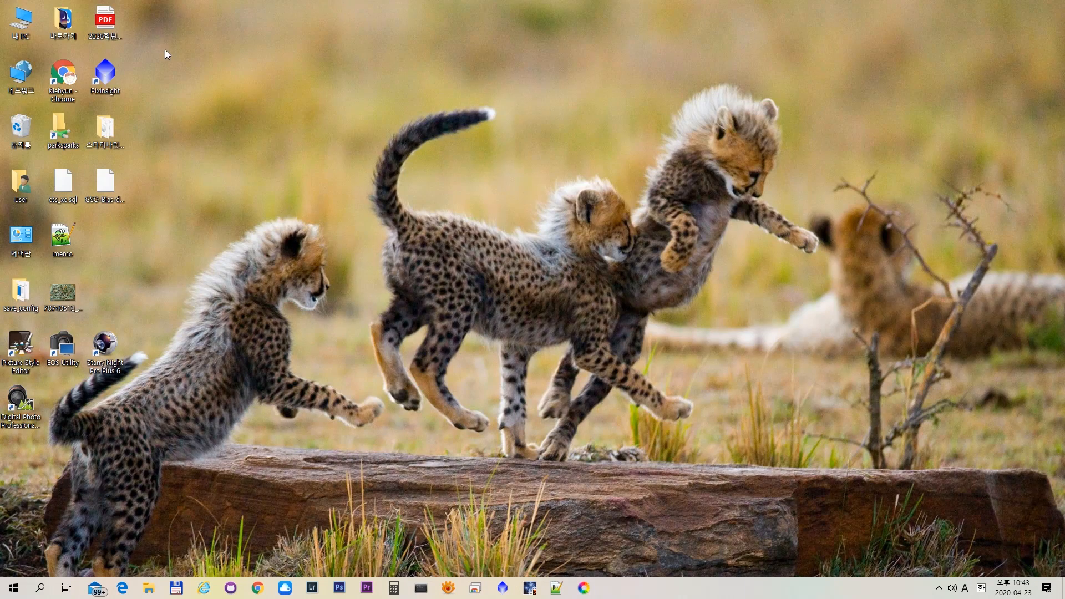
click(67, 589)
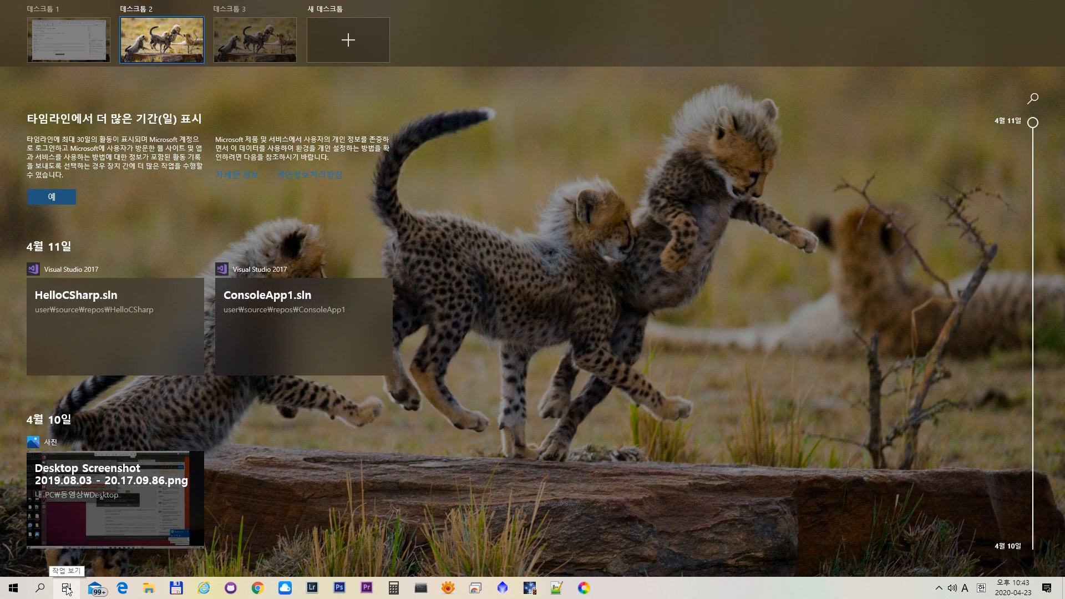
click(162, 35)
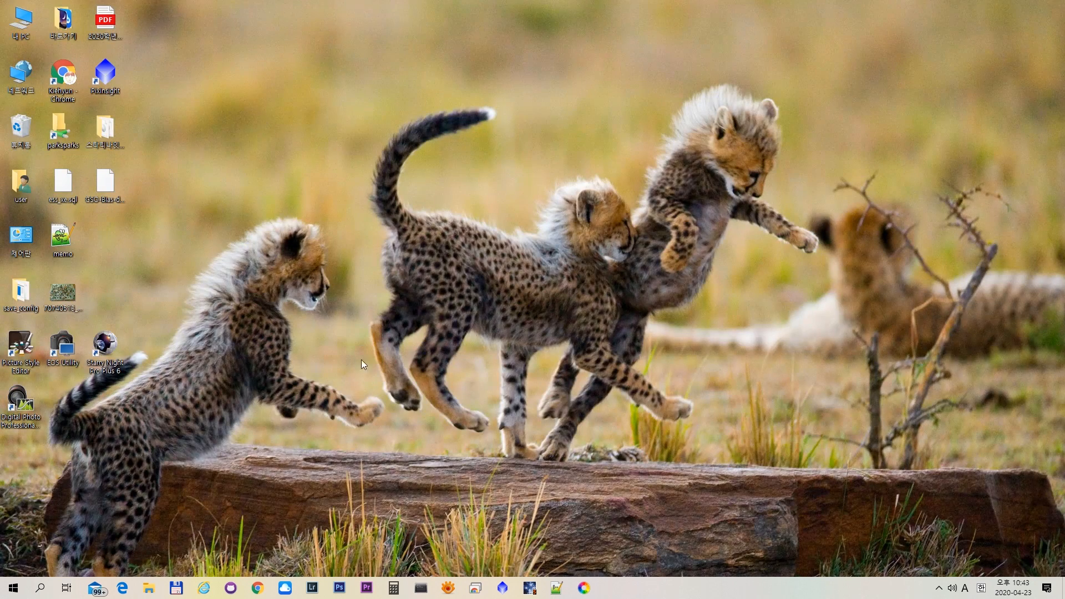
click(31, 401)
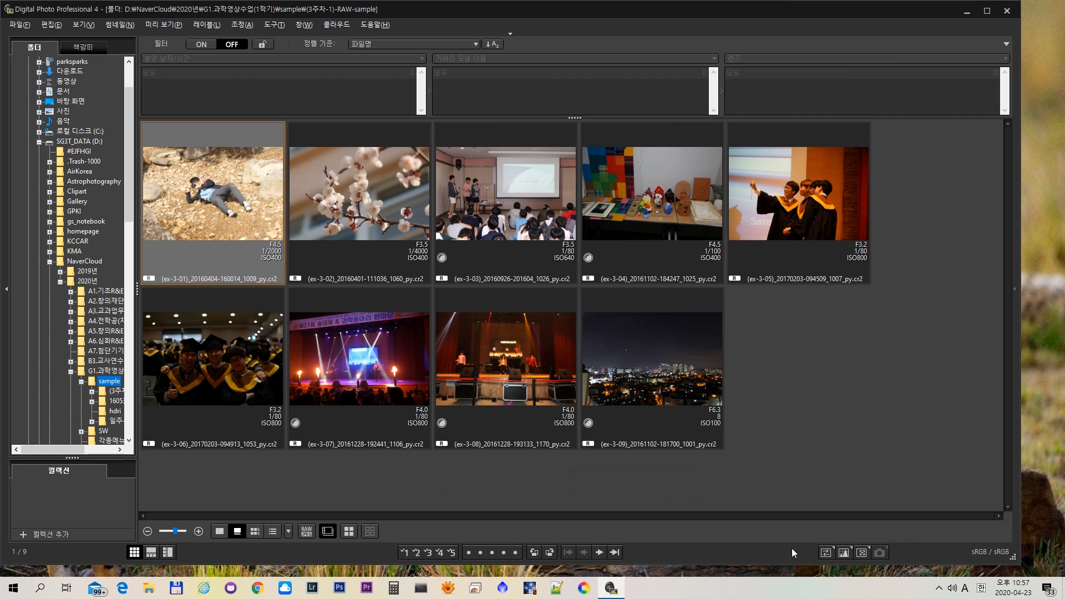
key(Down)
- Switch to the Google Slides lecture and view the DPP 실행 화면 slide, followed by the 툴 팔레트 slide
key(ctrl+super+Left)
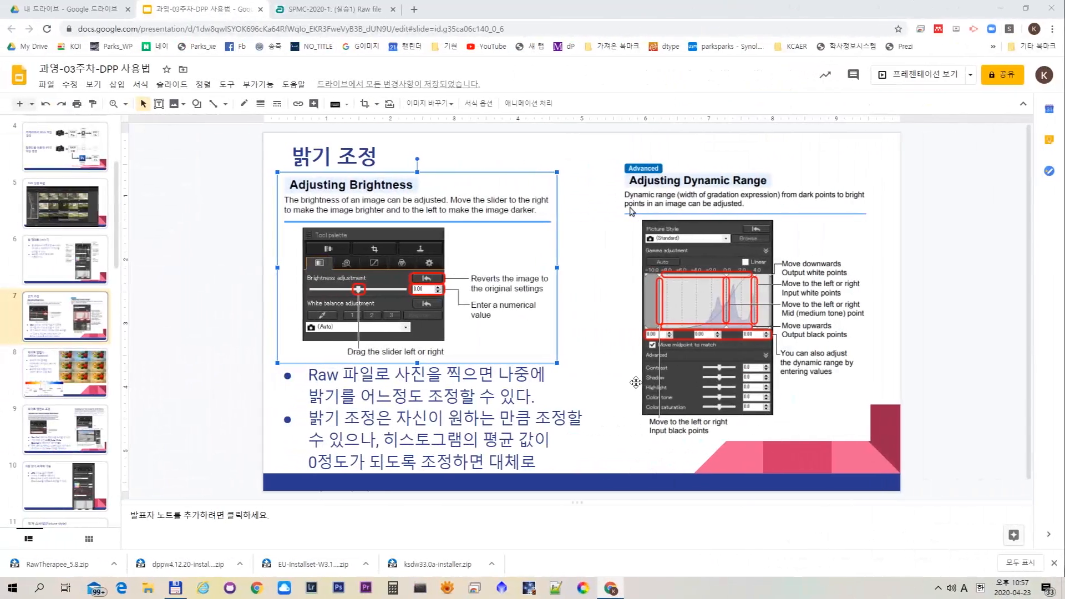
click(65, 204)
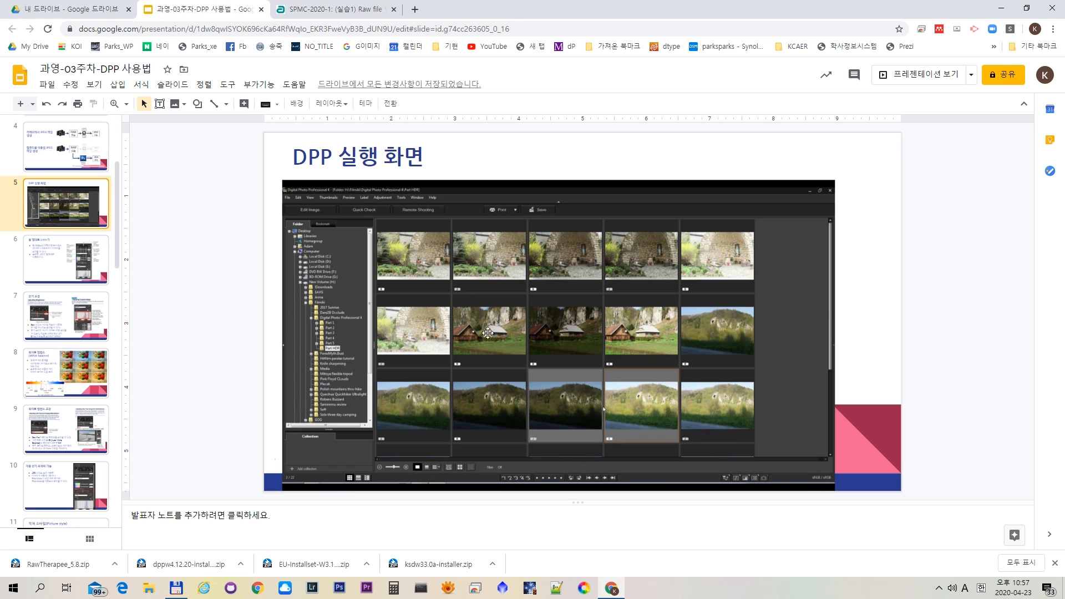
click(61, 255)
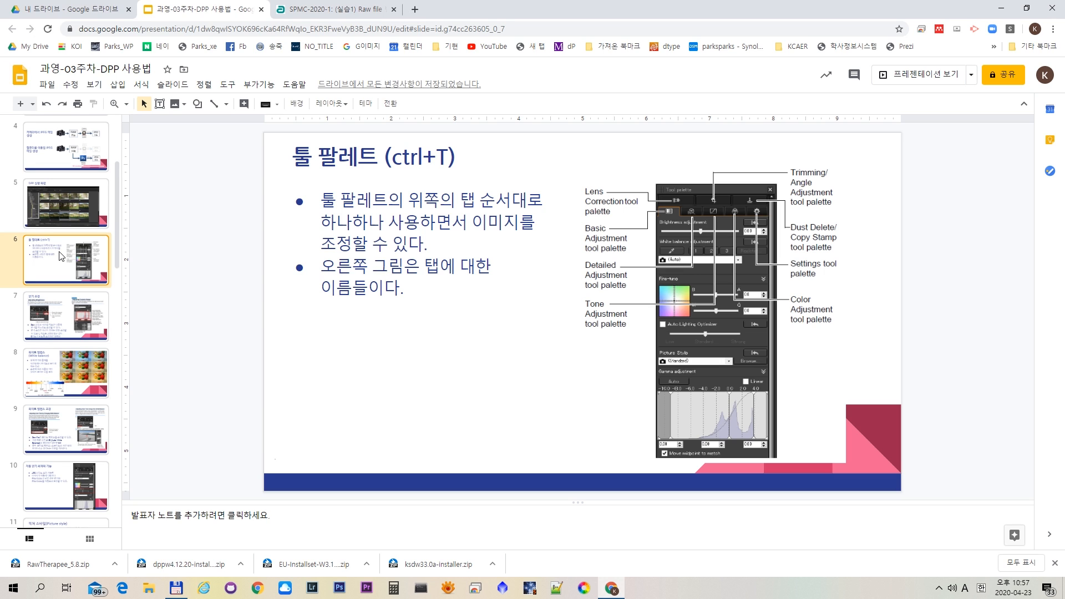
- Switch back to Digital Photo Professional and toggle the tool palette on and off to demonstrate it
key(alt+Tab)
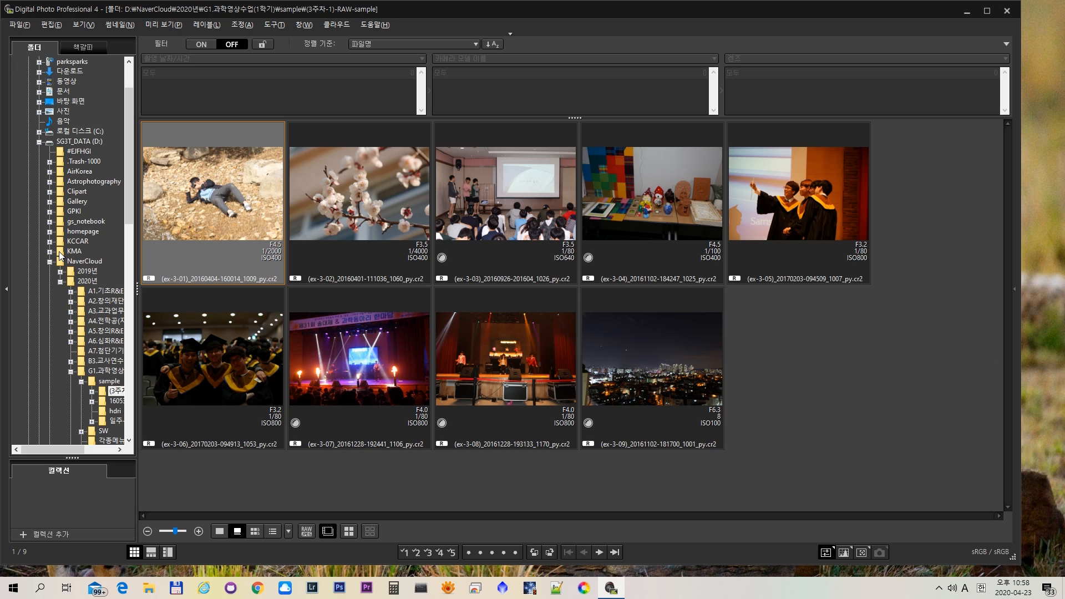
key(ctrl+t)
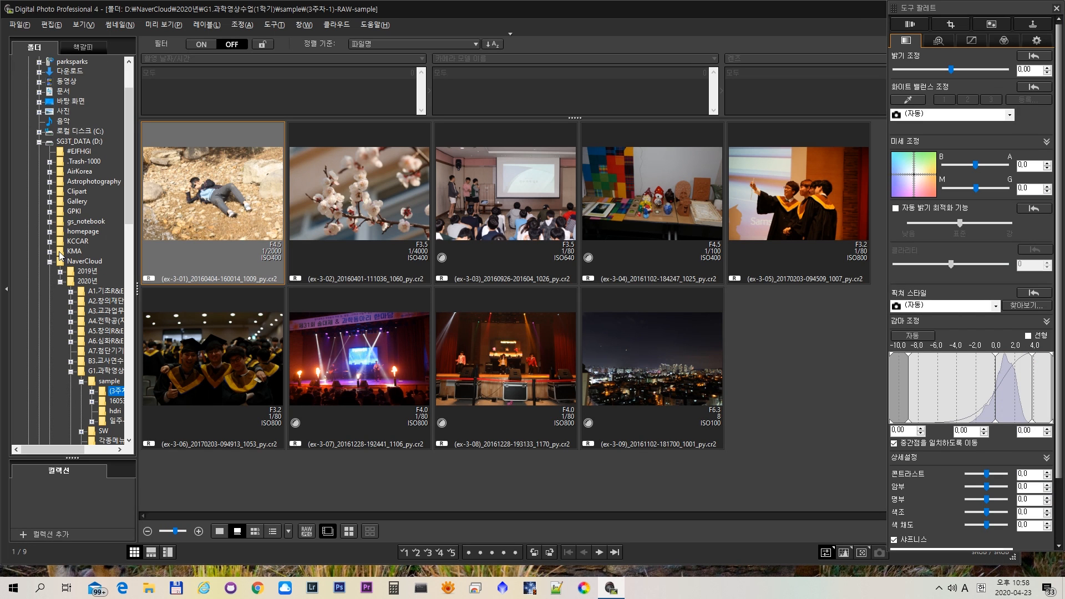
key(ctrl+t)
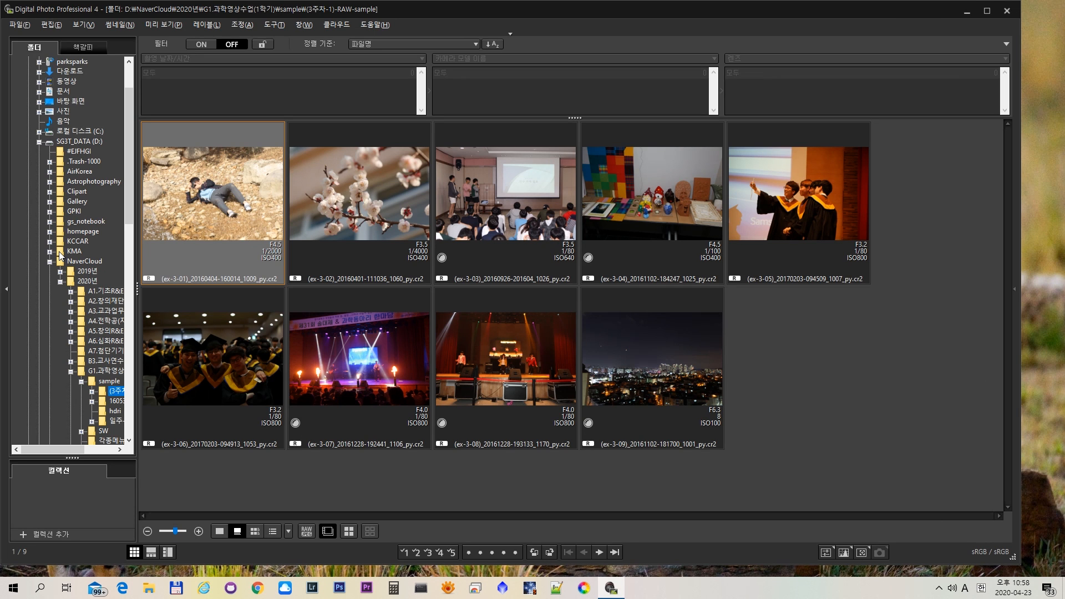
key(ctrl+t)
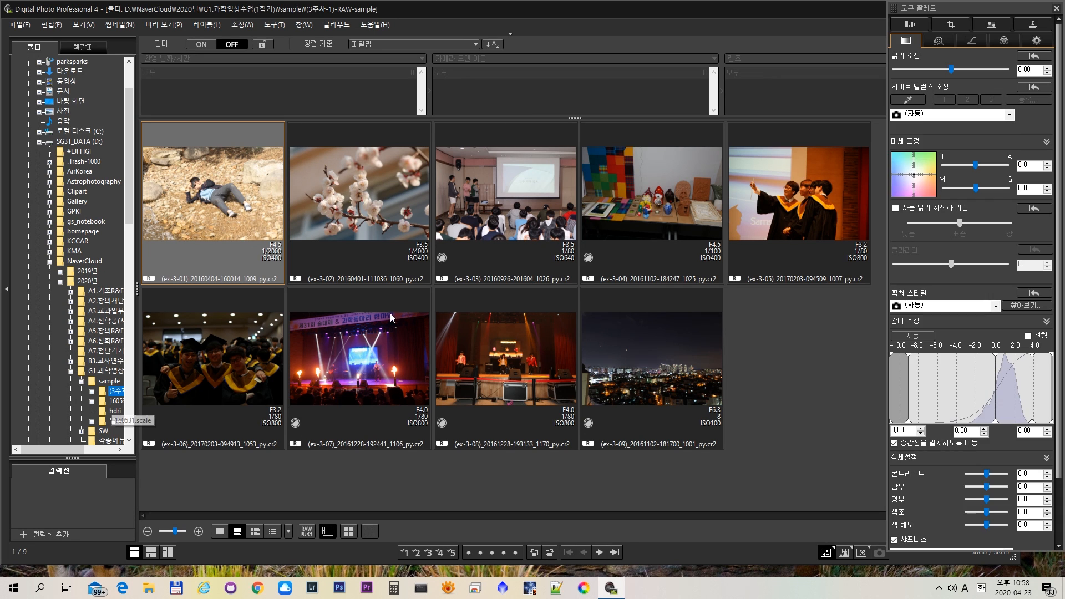
key(ctrl+t)
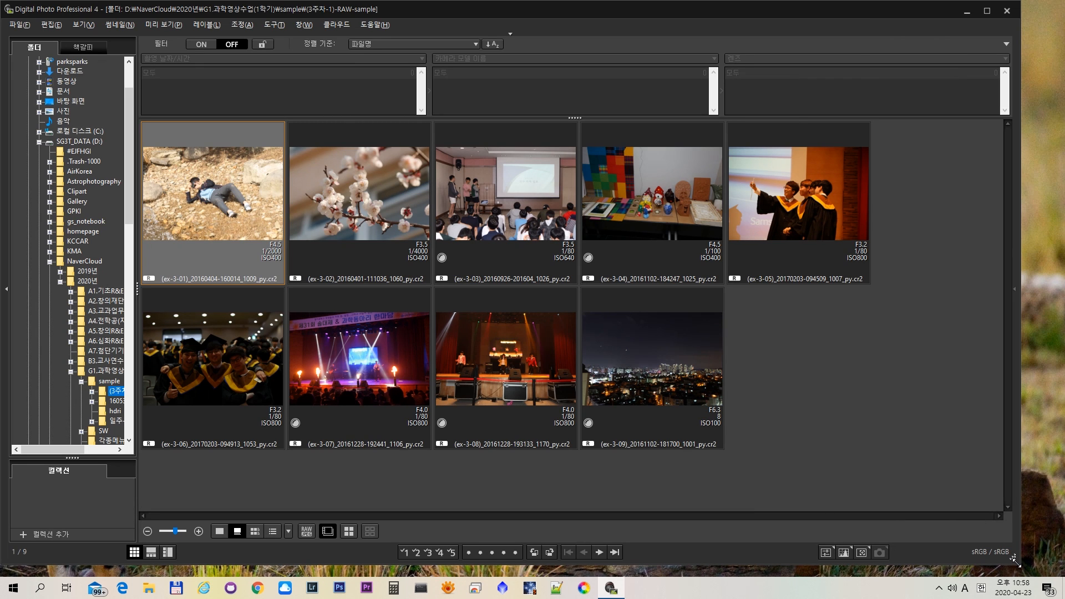
- Narrow the main window to fit beside the displayed tool palette and set the thumbnails to size 3 (168x168)
drag(1014, 562, 916, 570)
key(ctrl+t)
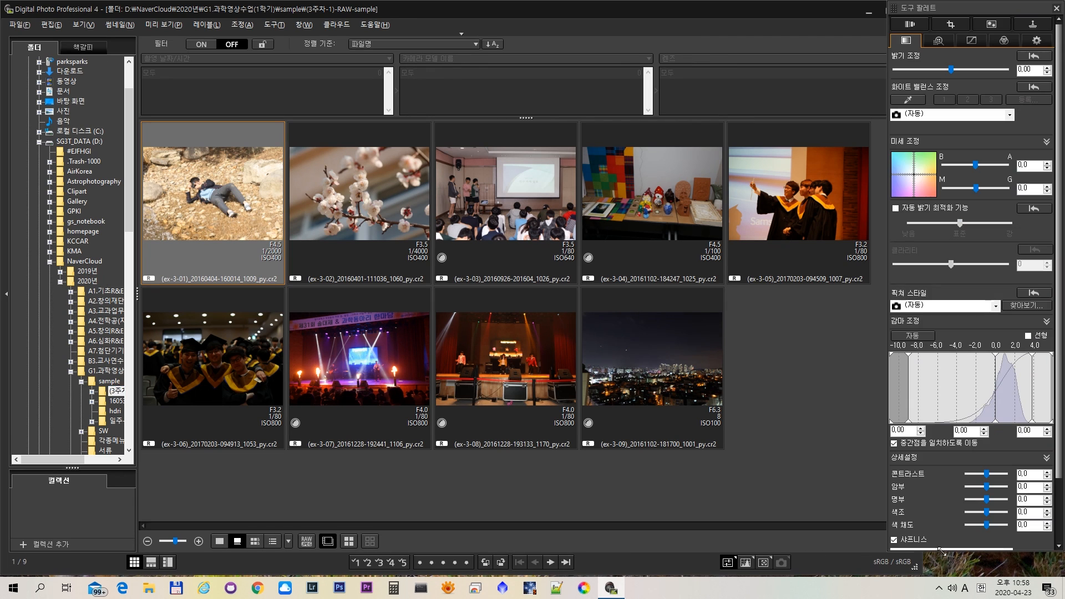
drag(919, 570, 880, 568)
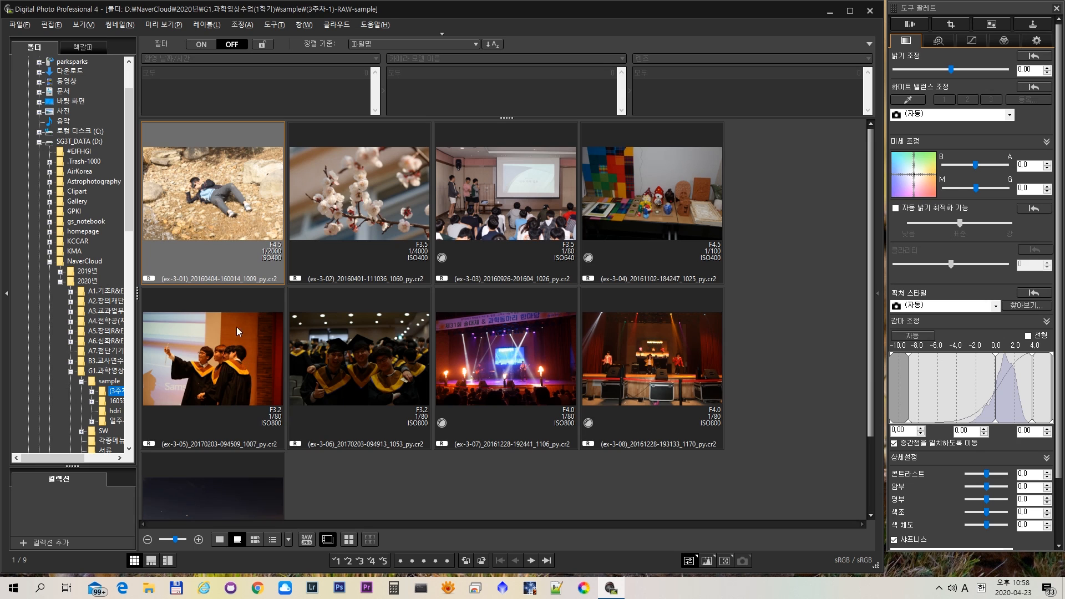
click(118, 23)
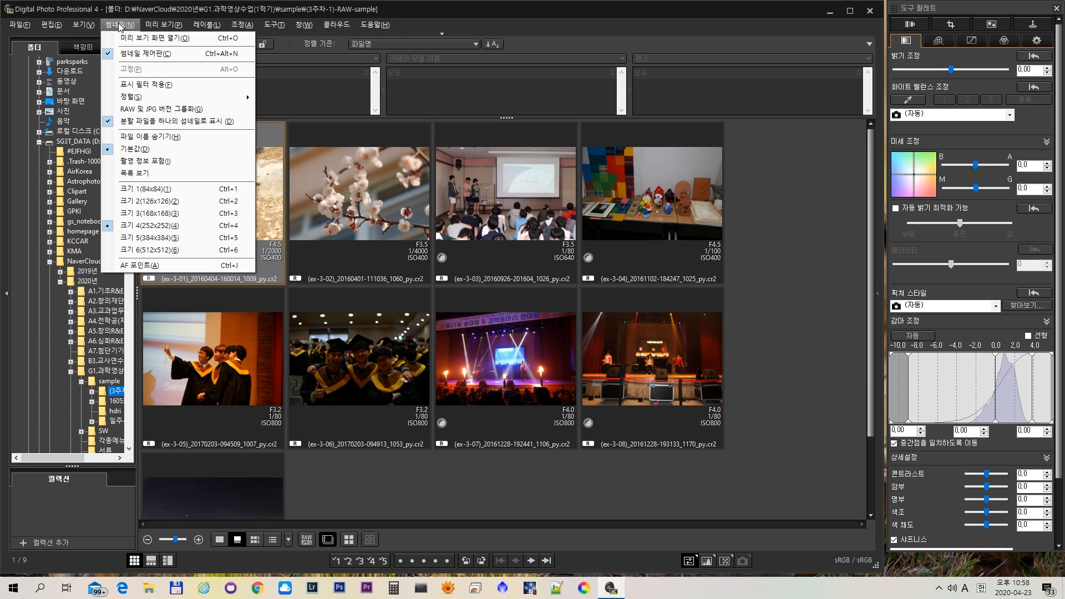
click(146, 220)
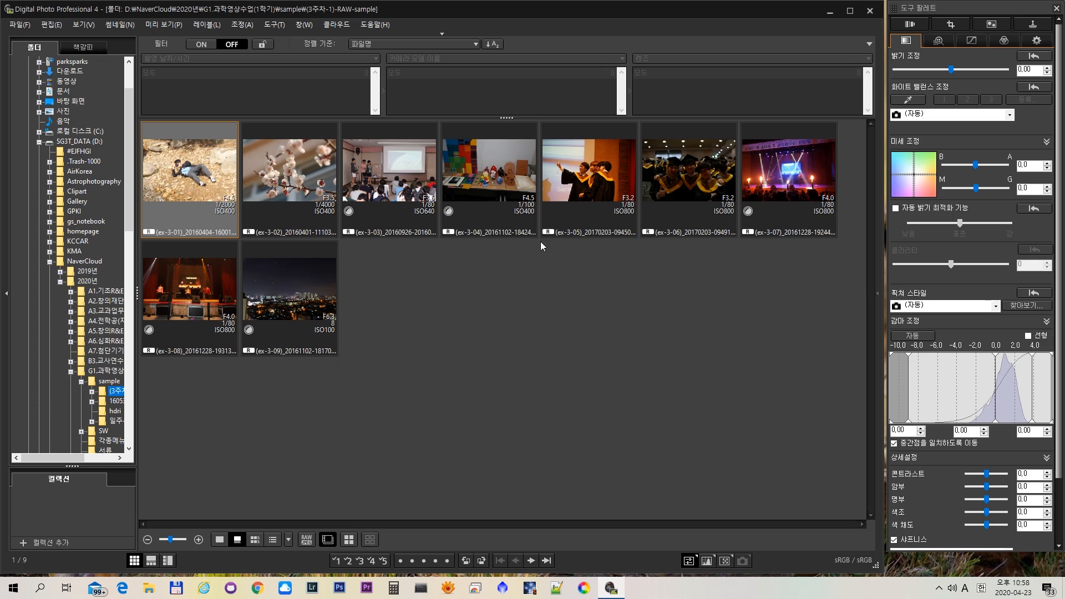
- Open the first sample photo (ex-3-01) in its own window and fit that window beside the tool palette
click(187, 177)
double_click(187, 176)
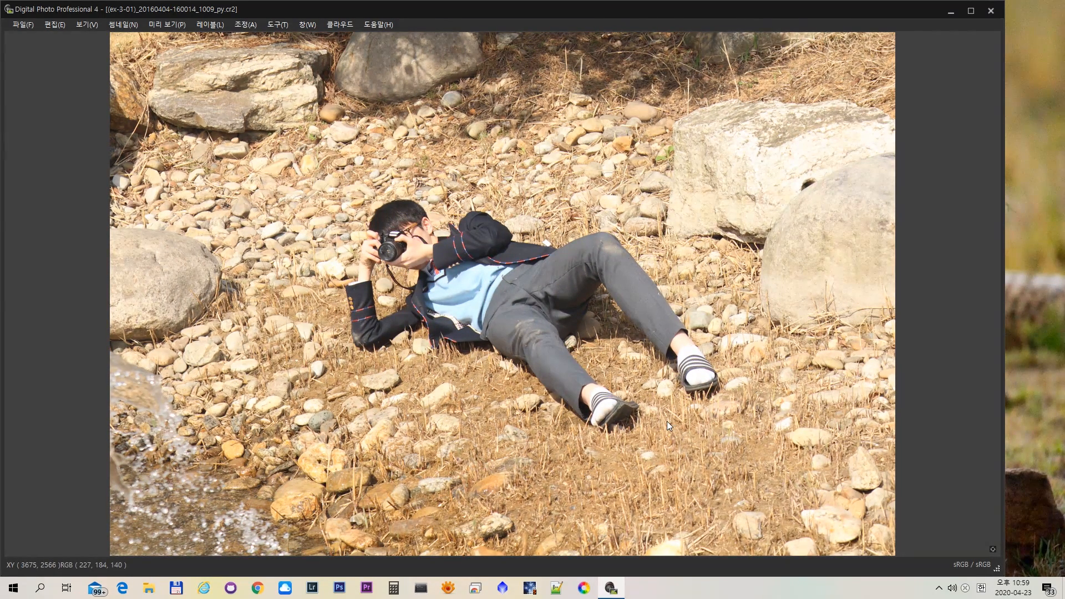
key(ctrl+t)
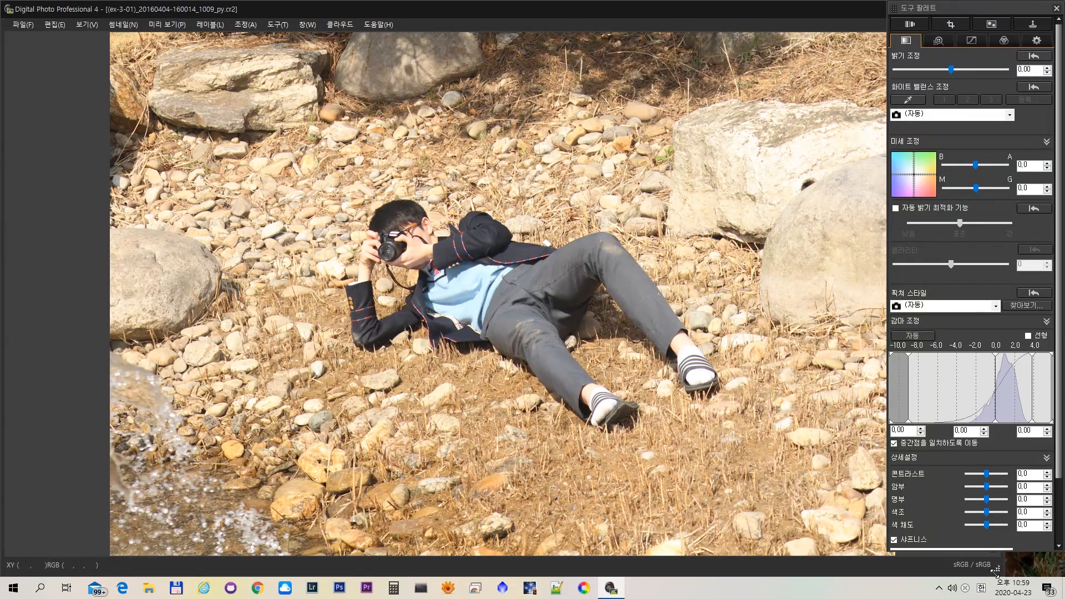
drag(997, 568, 880, 560)
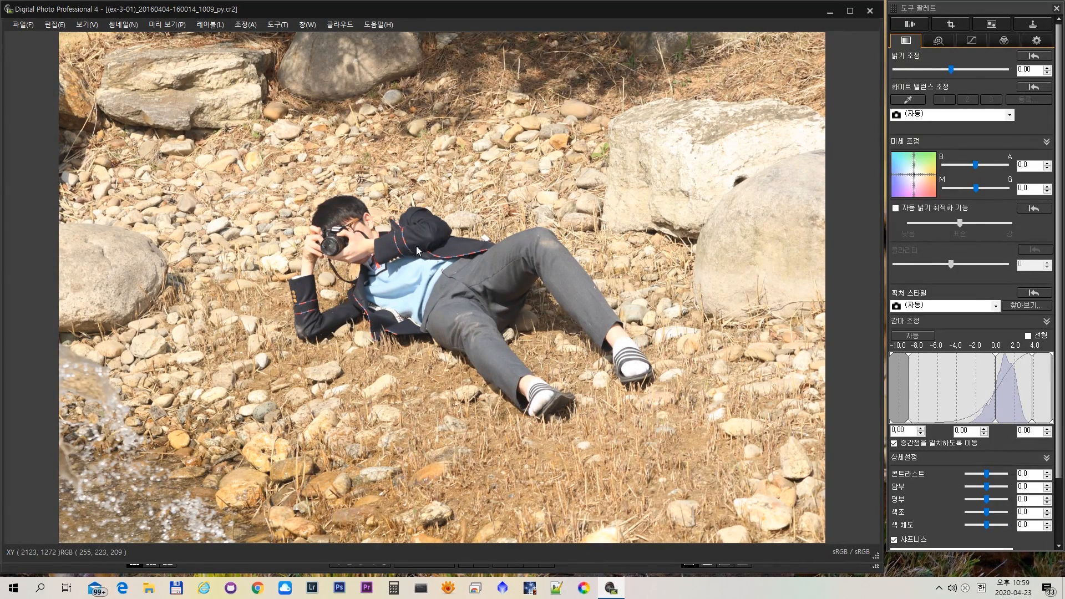
- Inspect the subject's camera and feet in the photo at enlarged view and return to the whole image
double_click(339, 234)
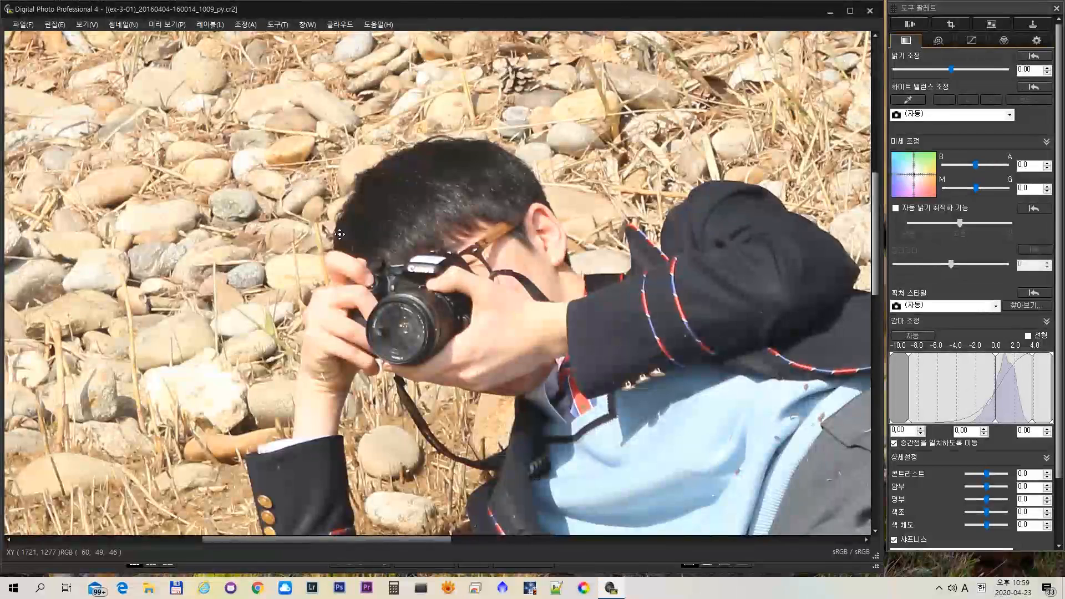
double_click(457, 301)
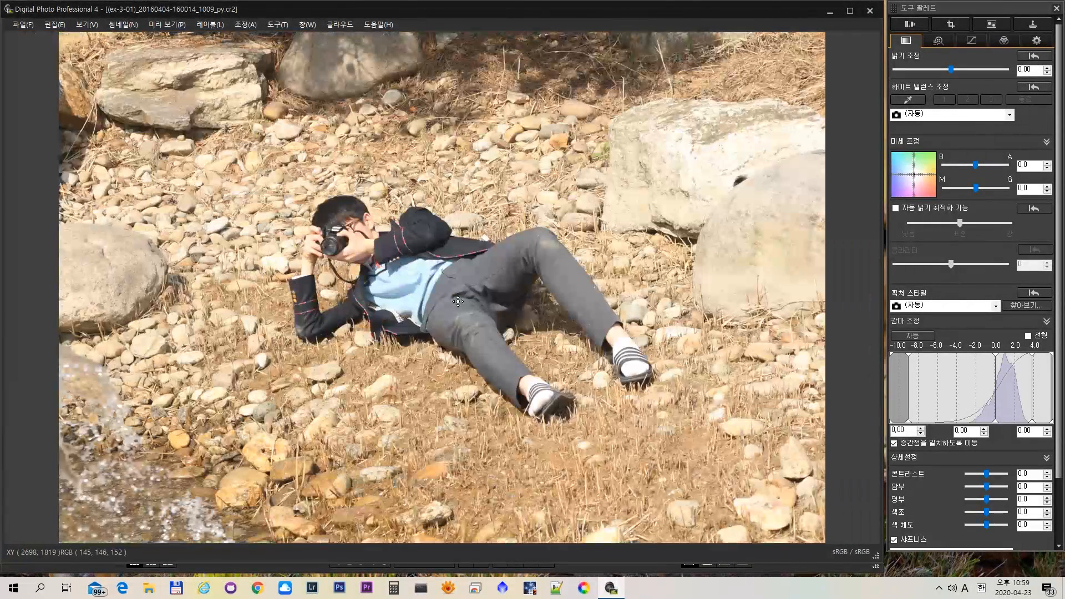
double_click(542, 398)
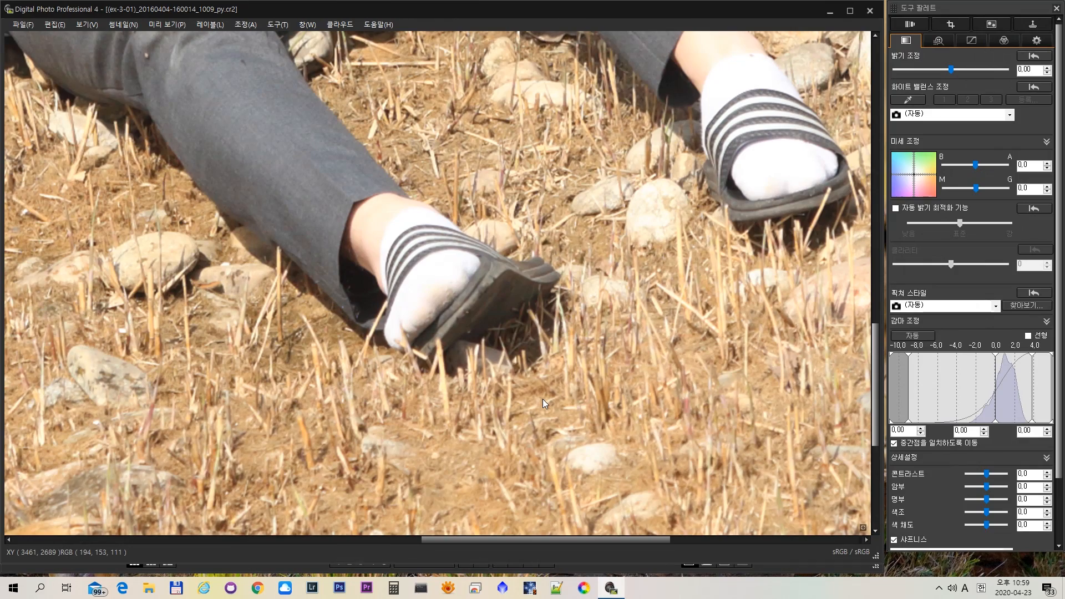
double_click(459, 297)
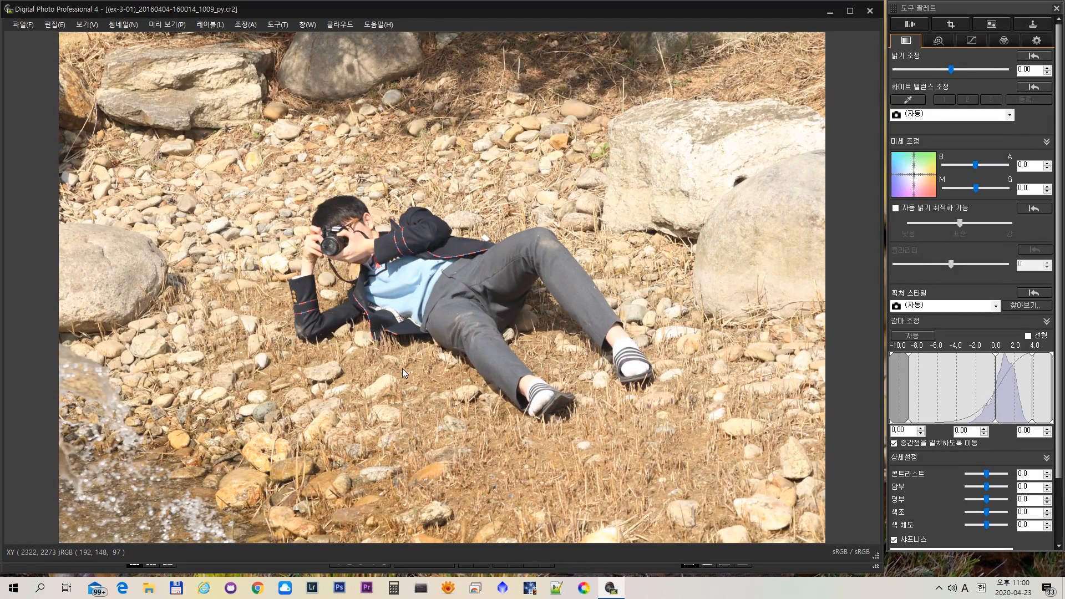
- Switch to the Google Slides lecture and view the 밝기 조정 slide on adjusting brightness
key(alt+Tab)
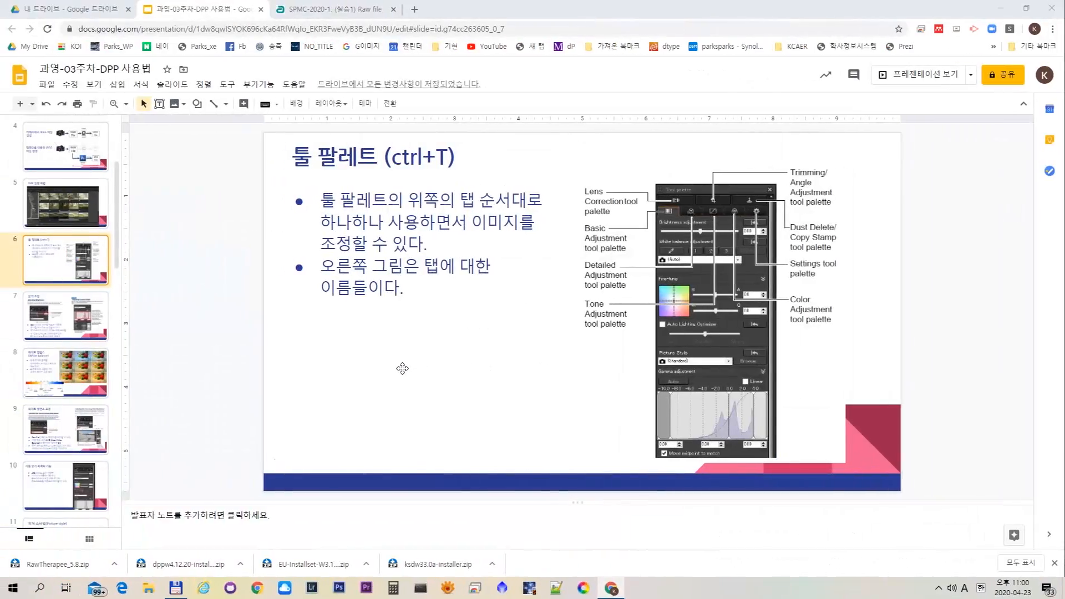
click(66, 315)
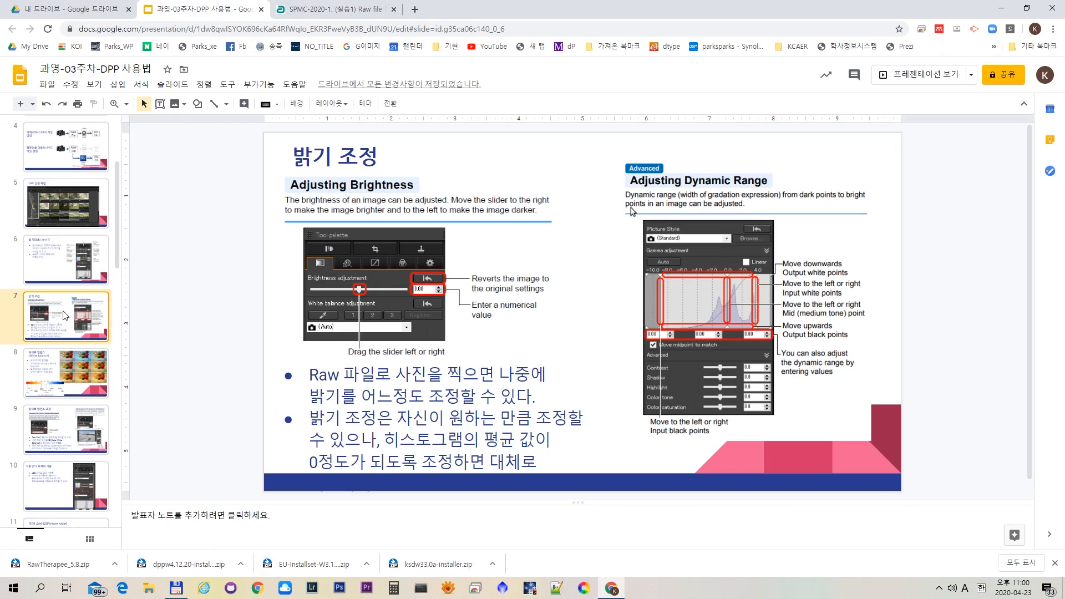
- Back in Digital Photo Professional, set the ex-3-01 photo's brightness adjustment to -1.17 and close its window
key(alt+Tab)
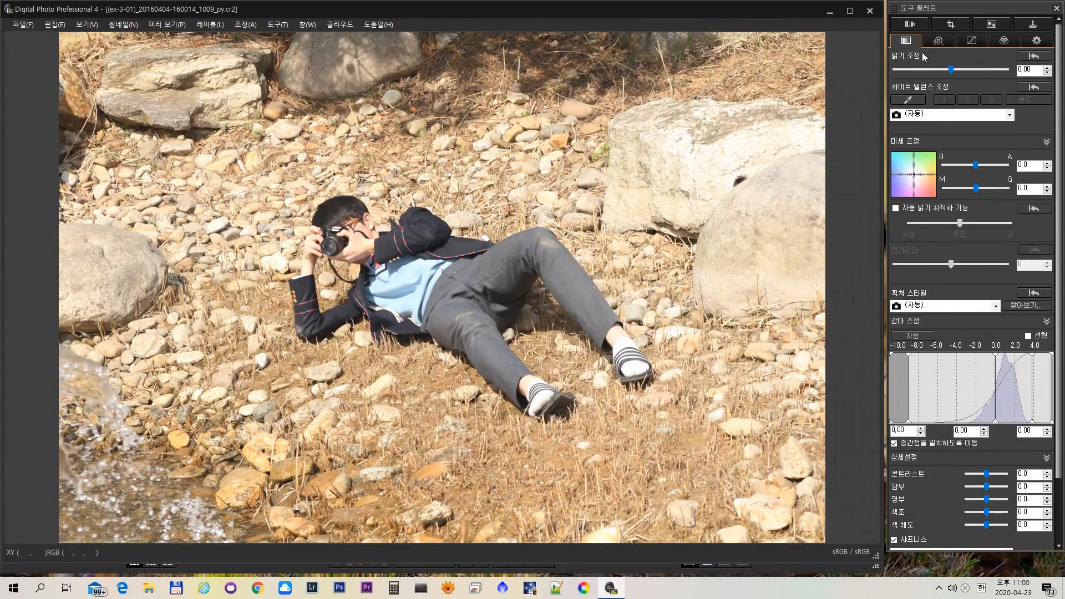
click(952, 69)
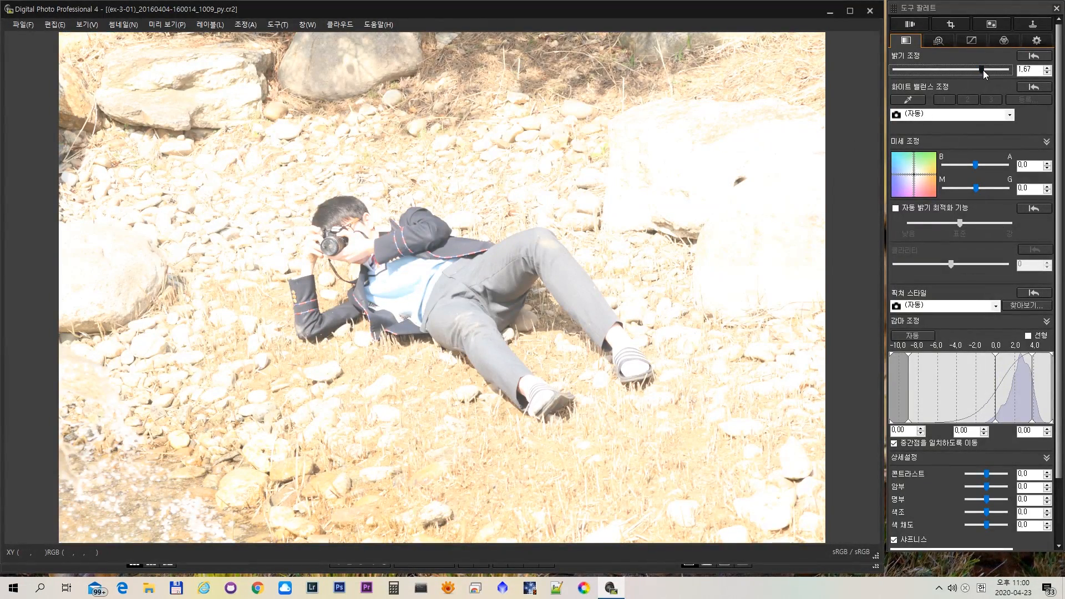
drag(978, 69, 941, 69)
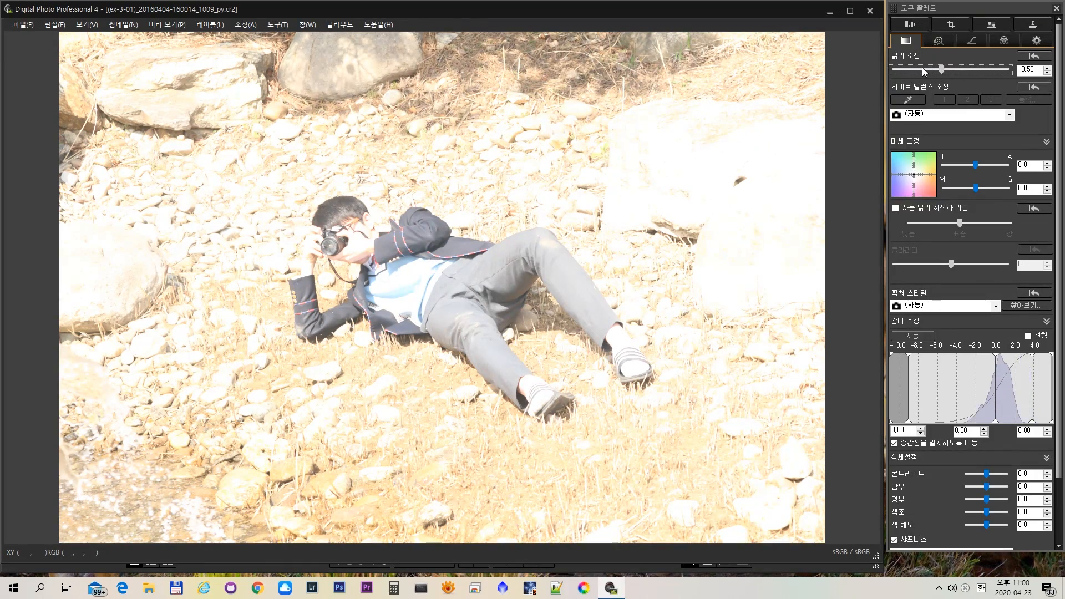
click(923, 69)
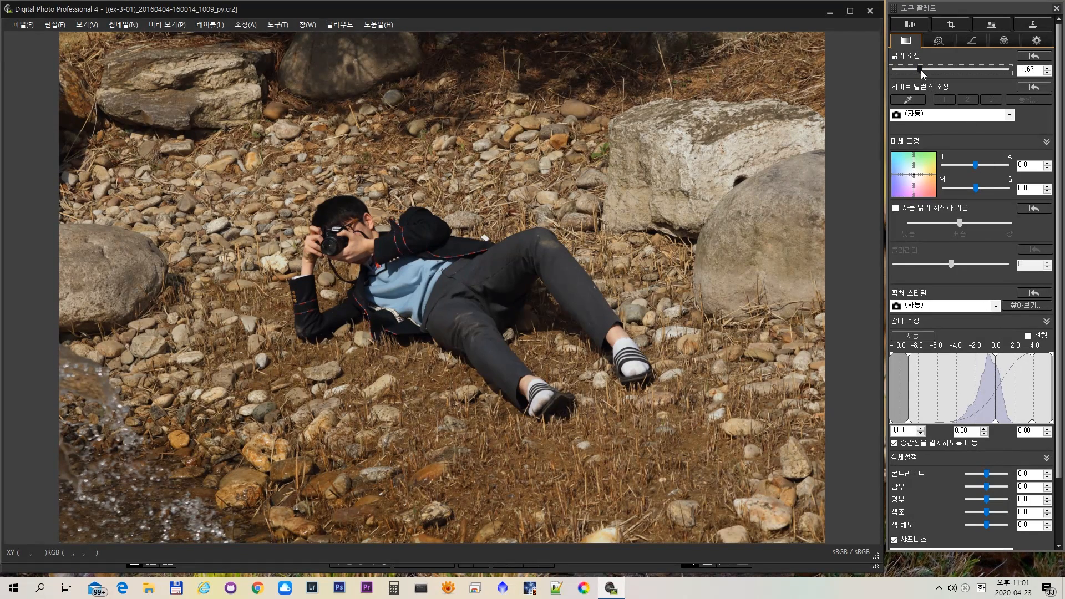
drag(925, 72, 930, 74)
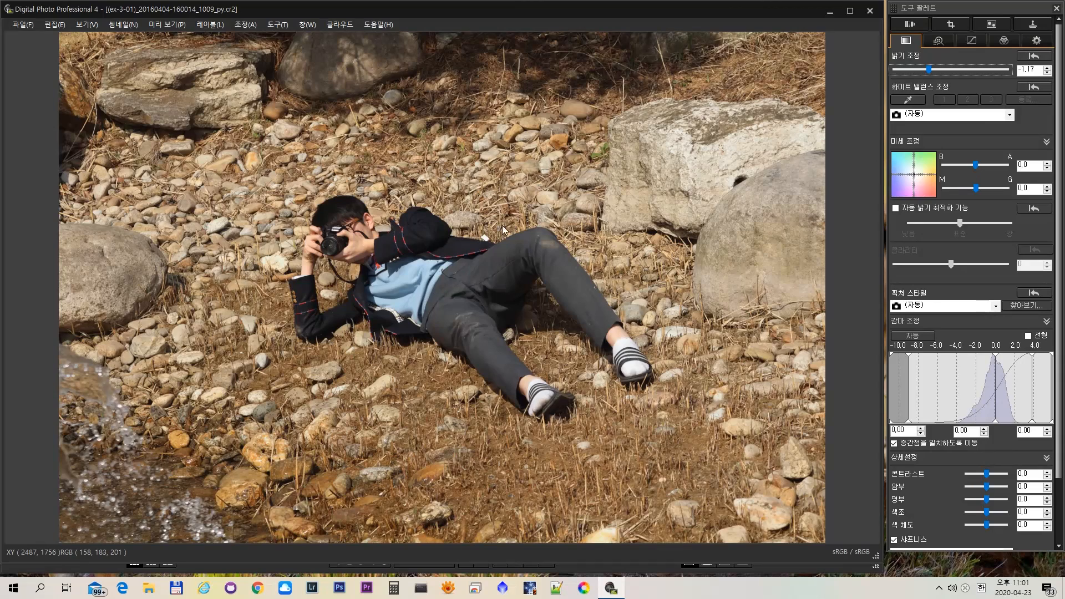
click(872, 14)
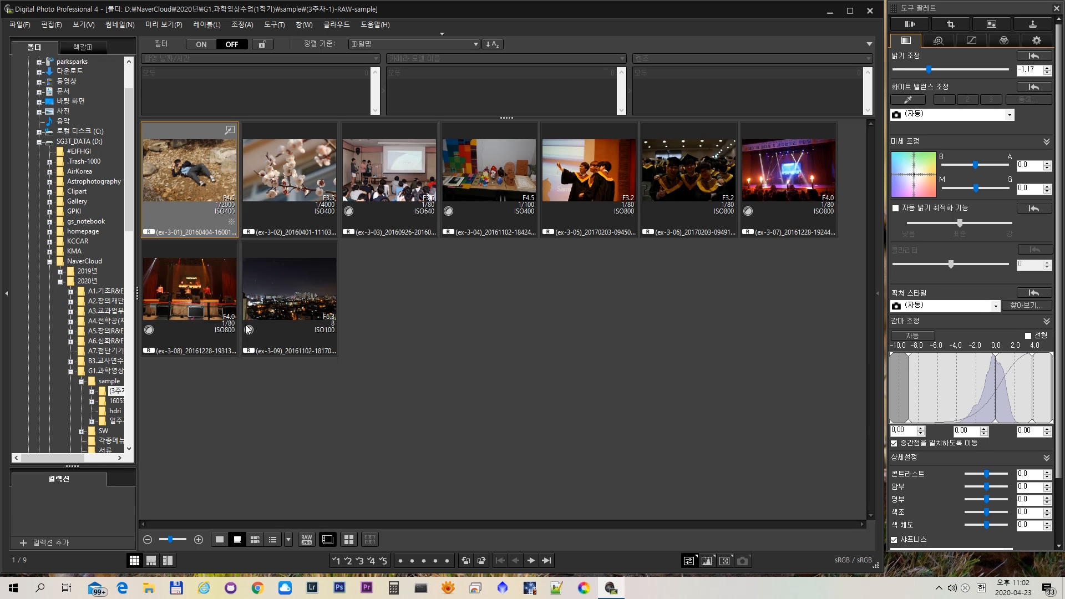
- Open the dark graduation photo ex-3-06, set its brightness adjustment to 2.33 and close its window
click(692, 186)
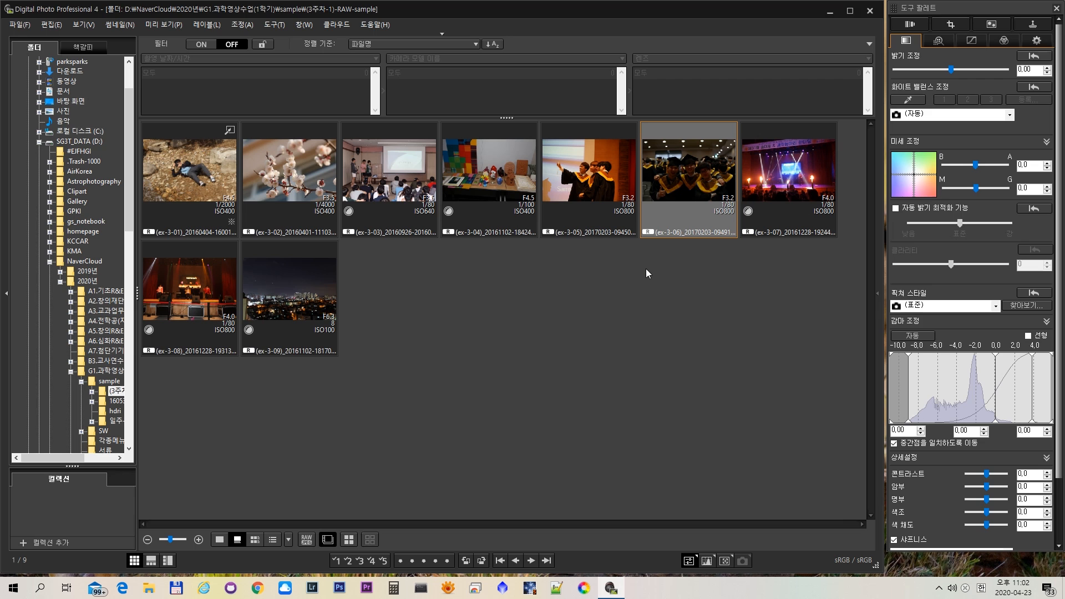
key(Return)
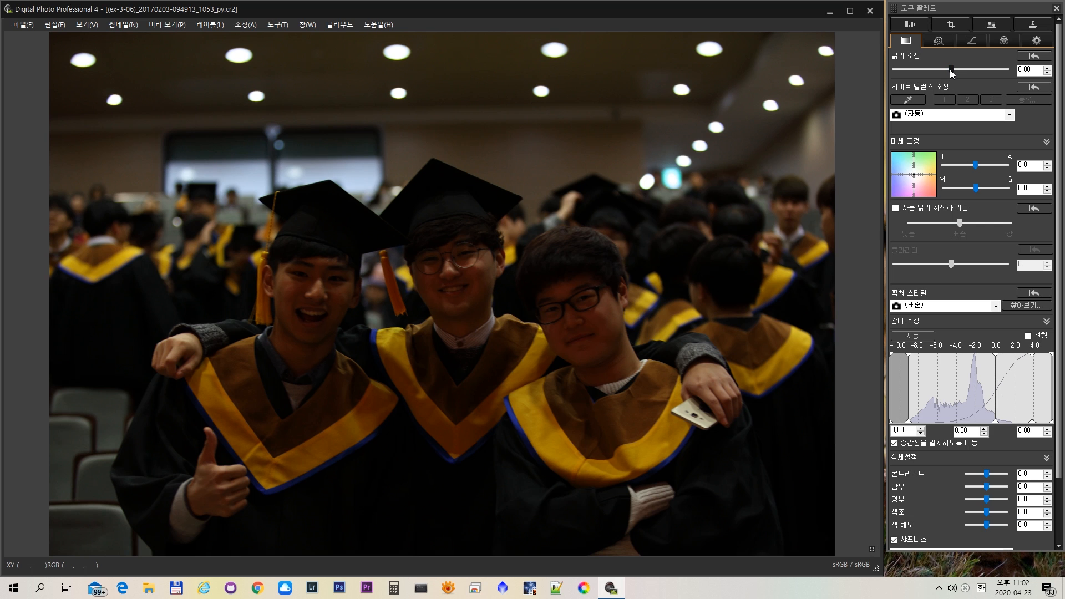
drag(949, 69, 989, 82)
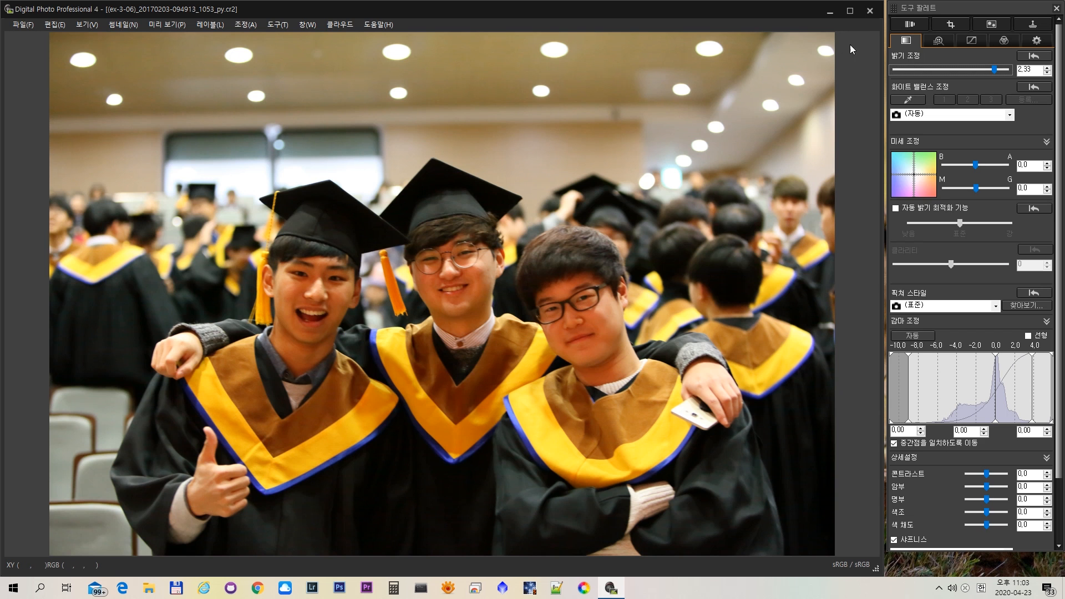
click(869, 11)
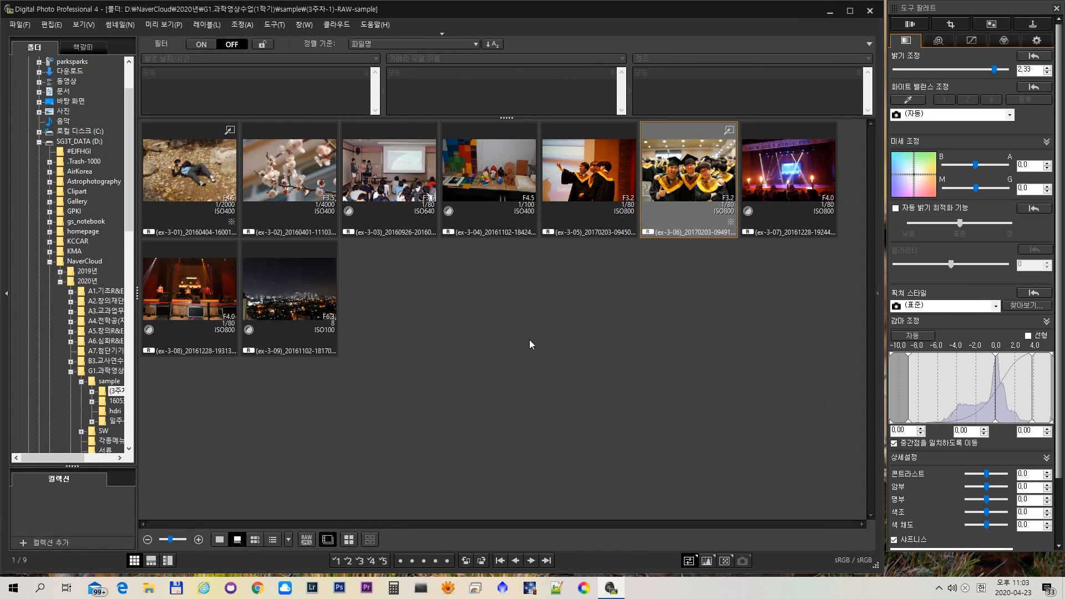
- Switch to the Google Slides lecture and view the 화이트 밸런스 (White balance) slide
click(529, 339)
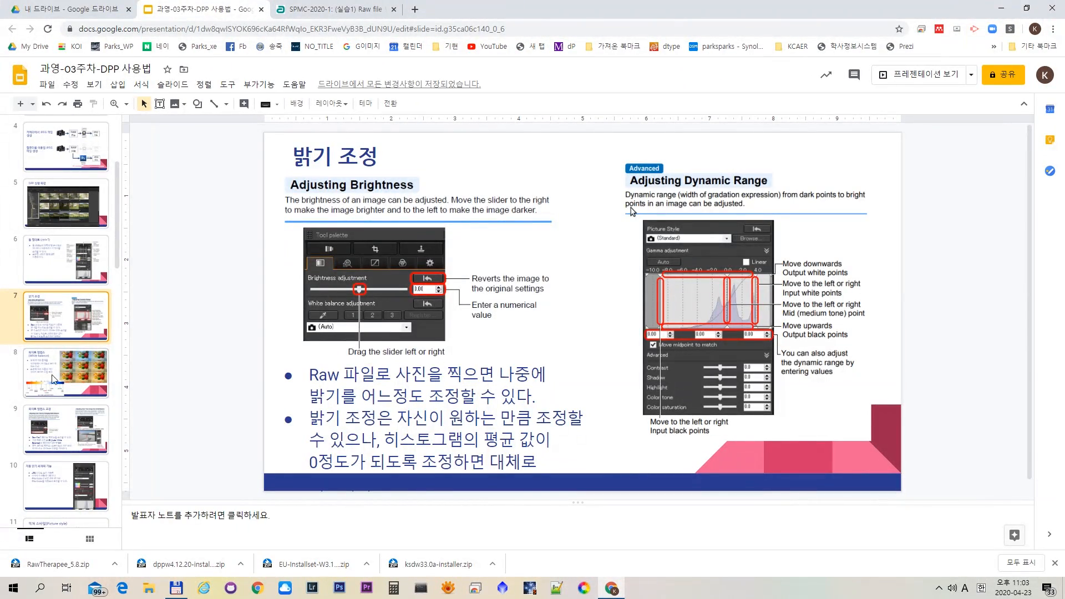
click(66, 365)
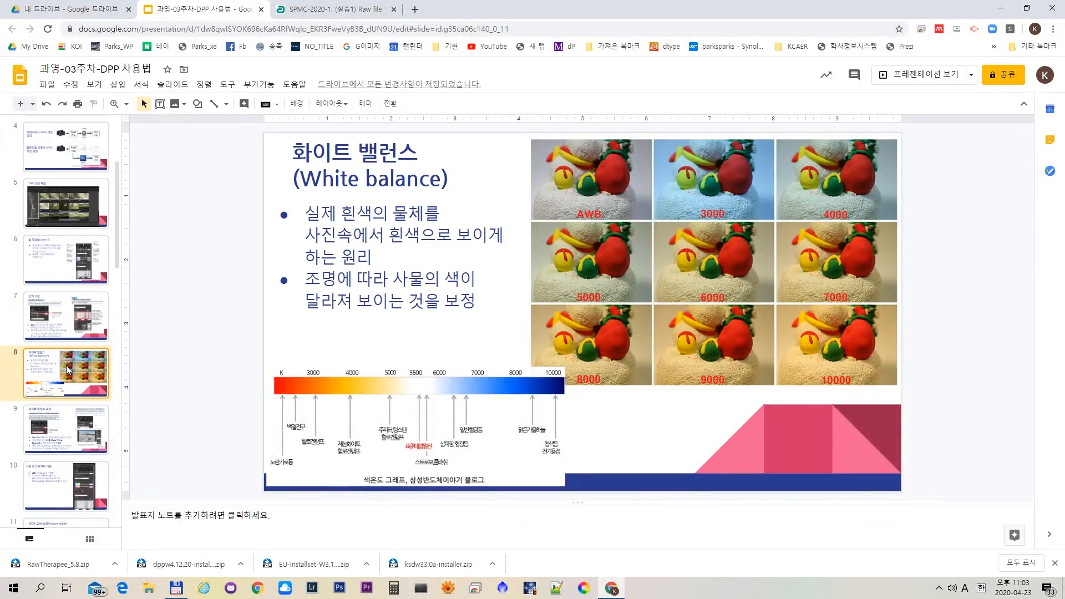
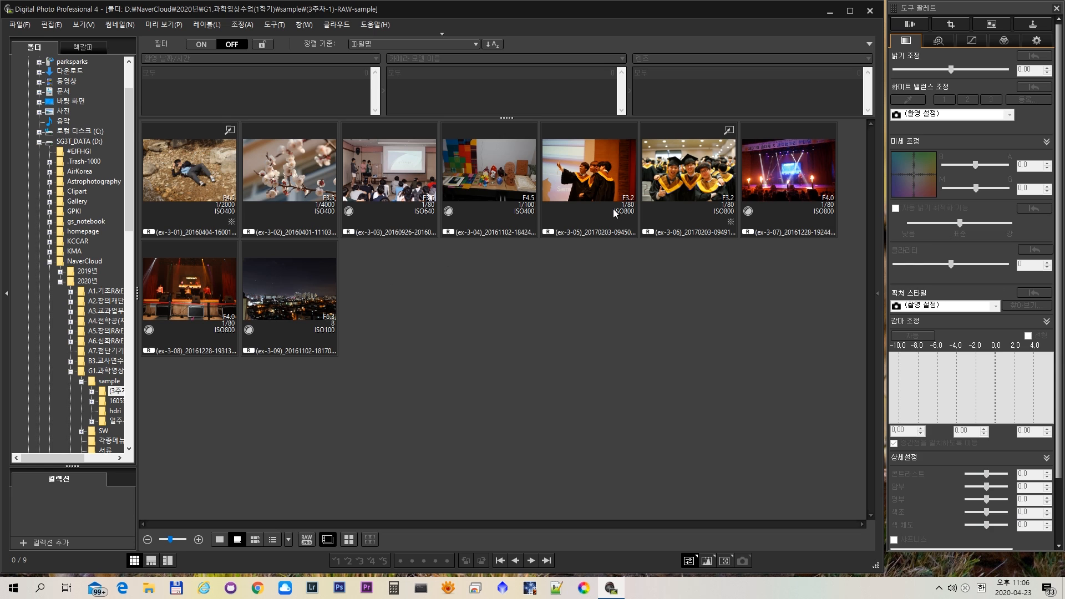
- Open the graduation selfie photo ex-3-05 and set its white balance to 텅스텐 (Tungsten)
click(594, 183)
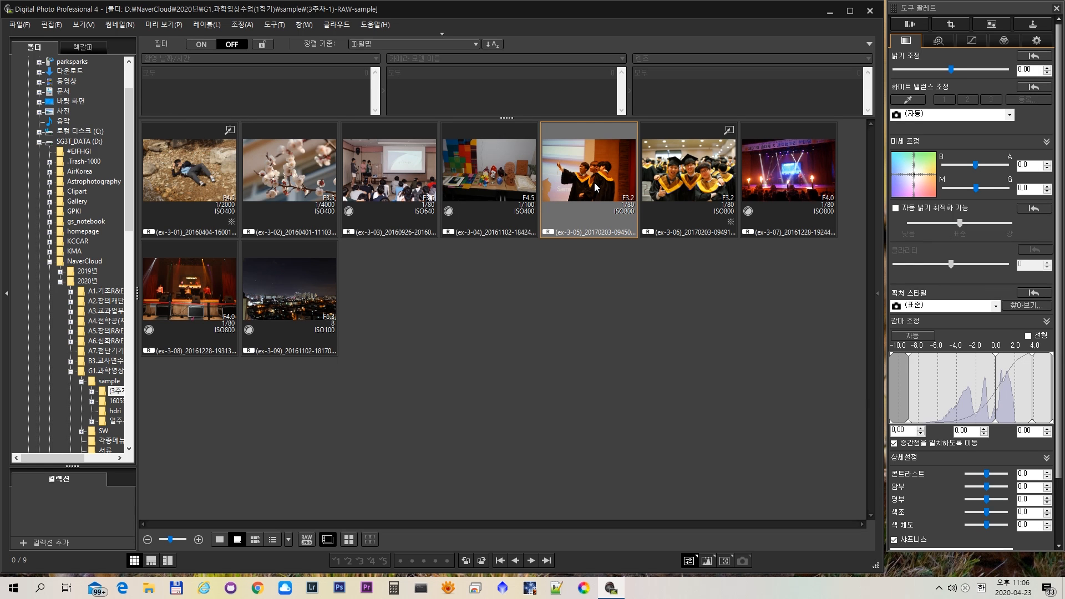
double_click(594, 183)
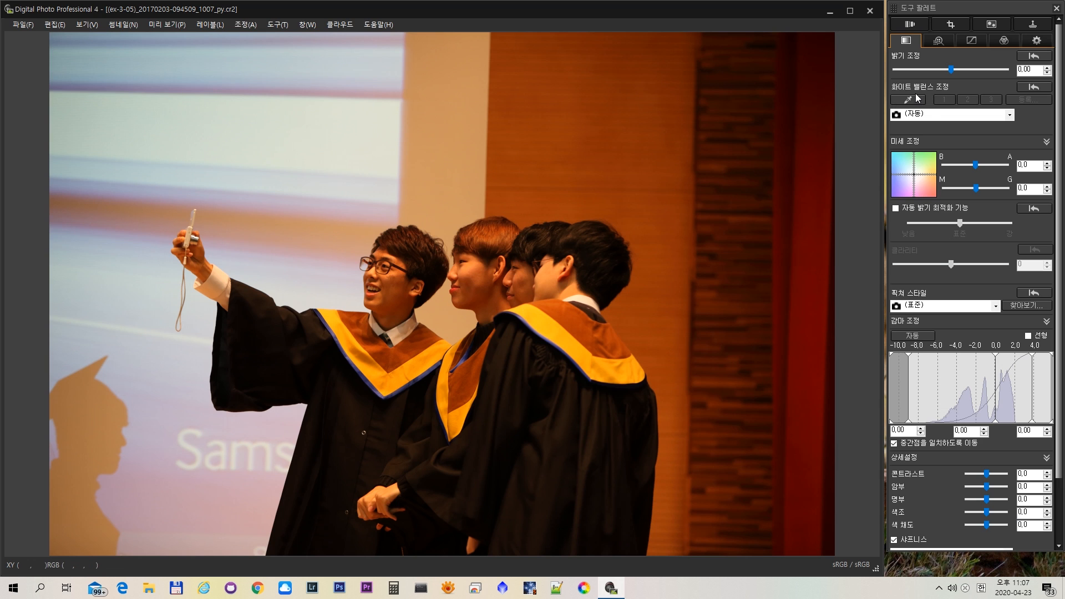
click(931, 117)
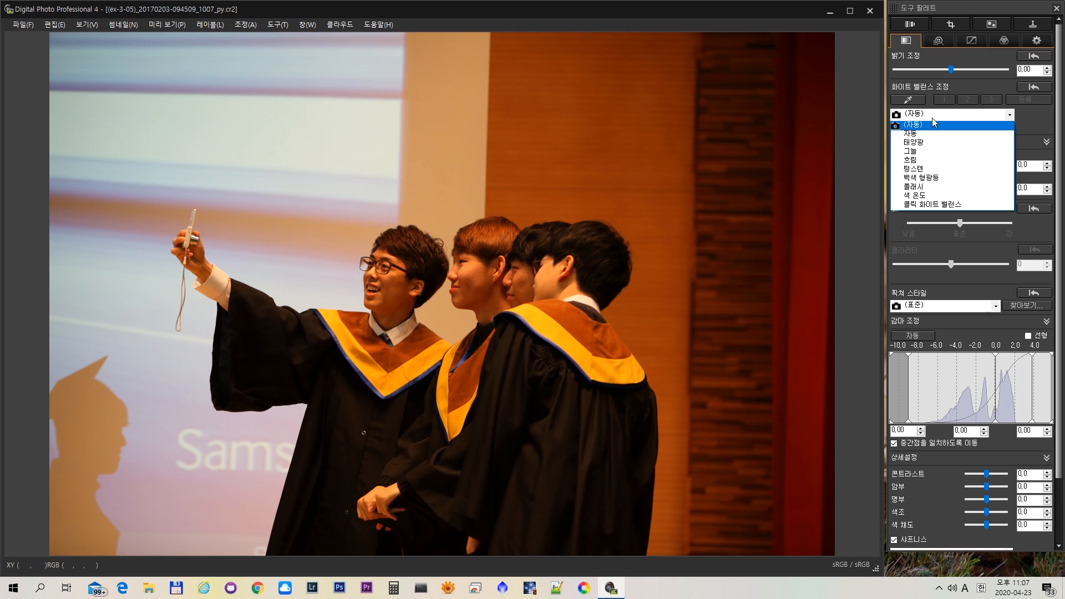
click(923, 167)
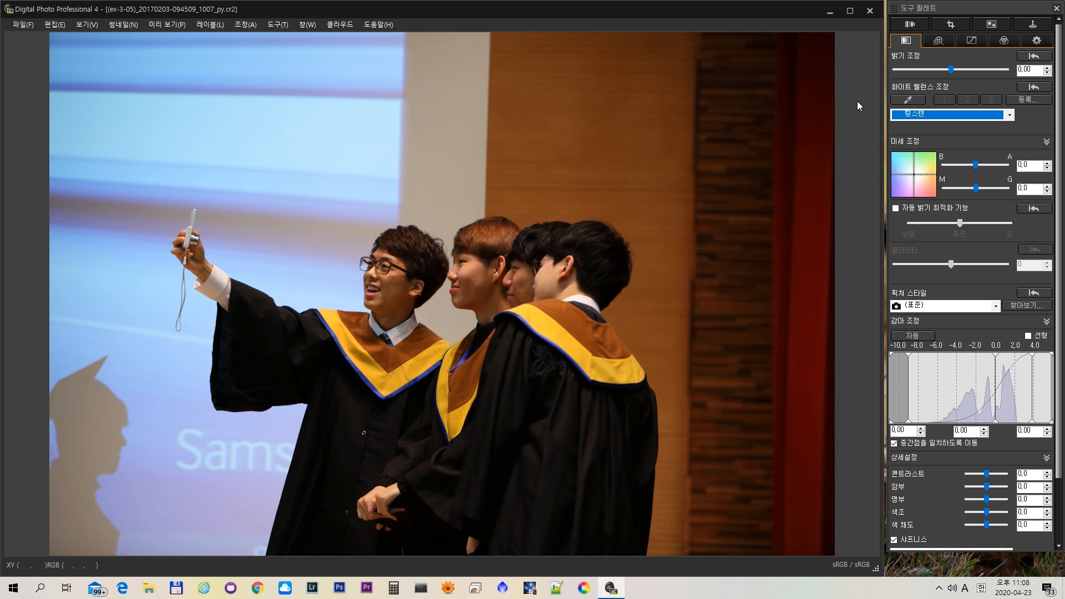
- Apply click white balance by sampling the rightmost graduate's white shirt collar, and close the ex-3-05 photo window
click(909, 101)
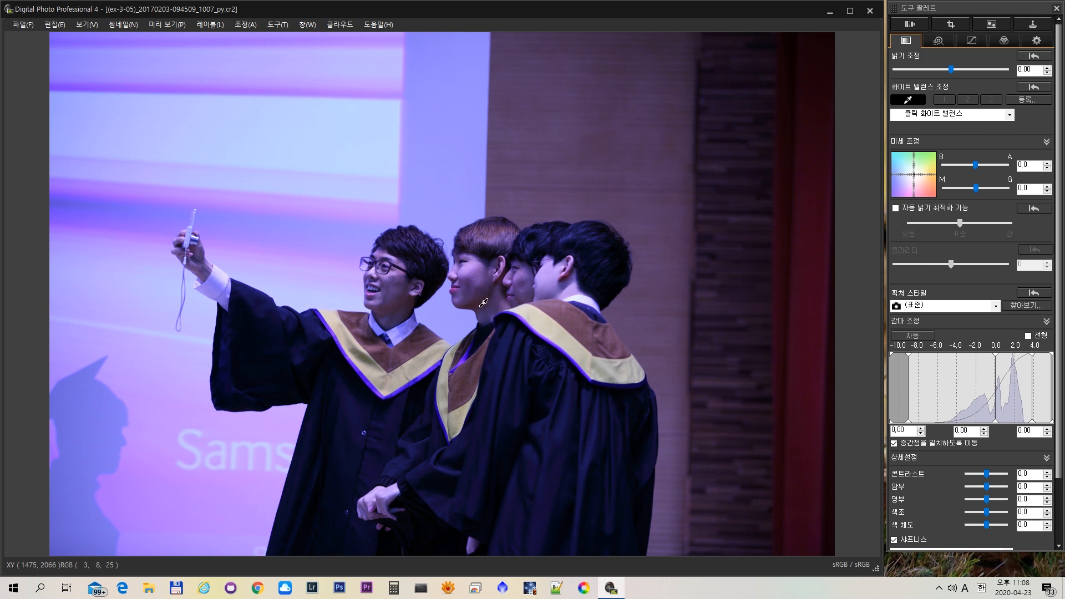
click(588, 300)
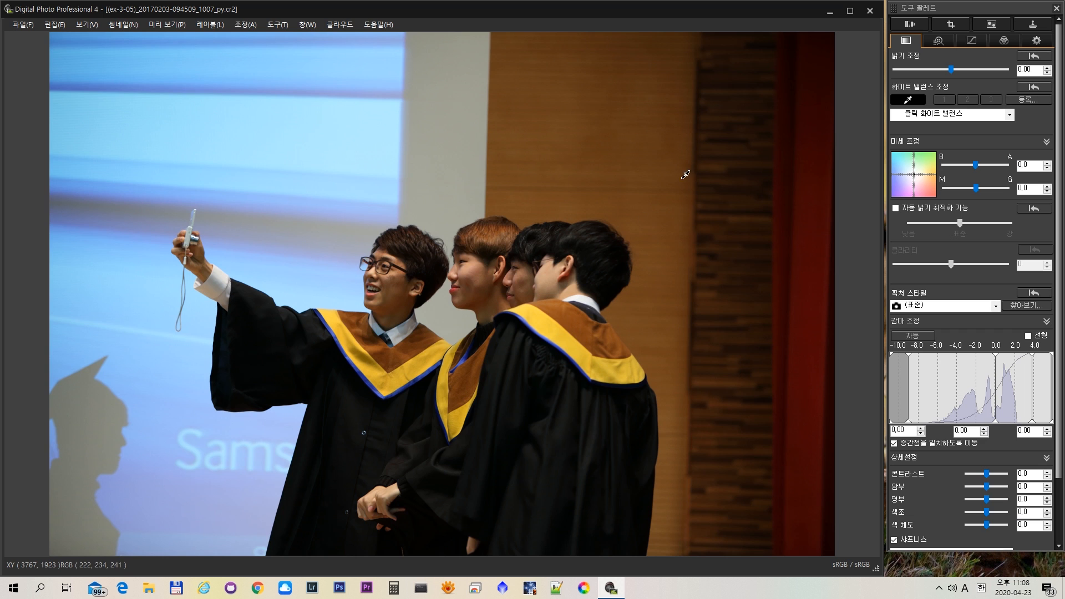
click(910, 102)
click(871, 13)
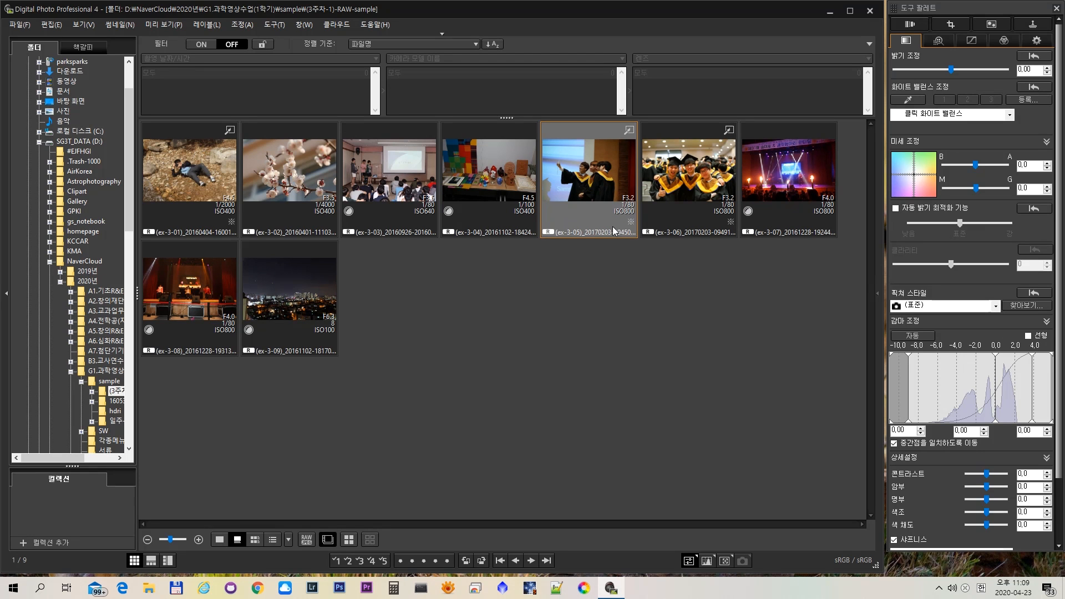
- Select the edited photos ex-3-01, ex-3-05 and ex-3-06 in turn to examine their adjustment marks
click(233, 131)
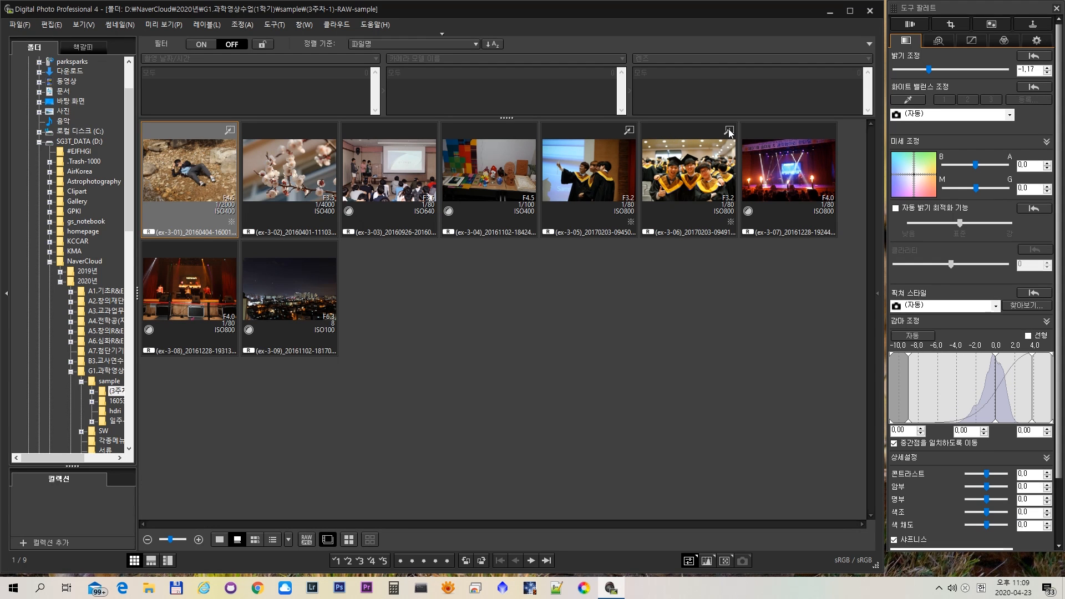
click(631, 134)
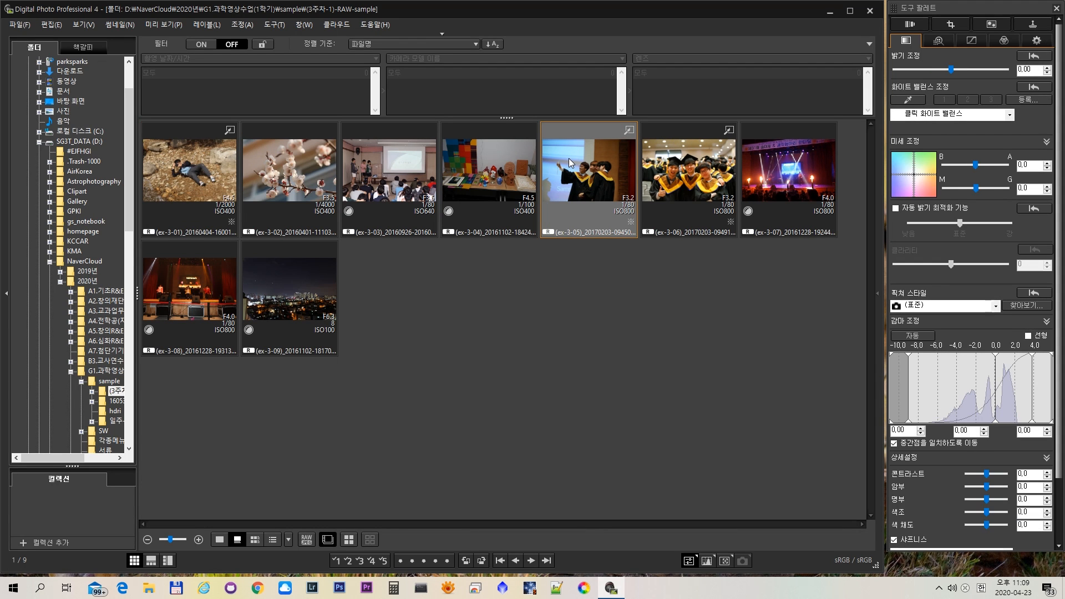
key(Right)
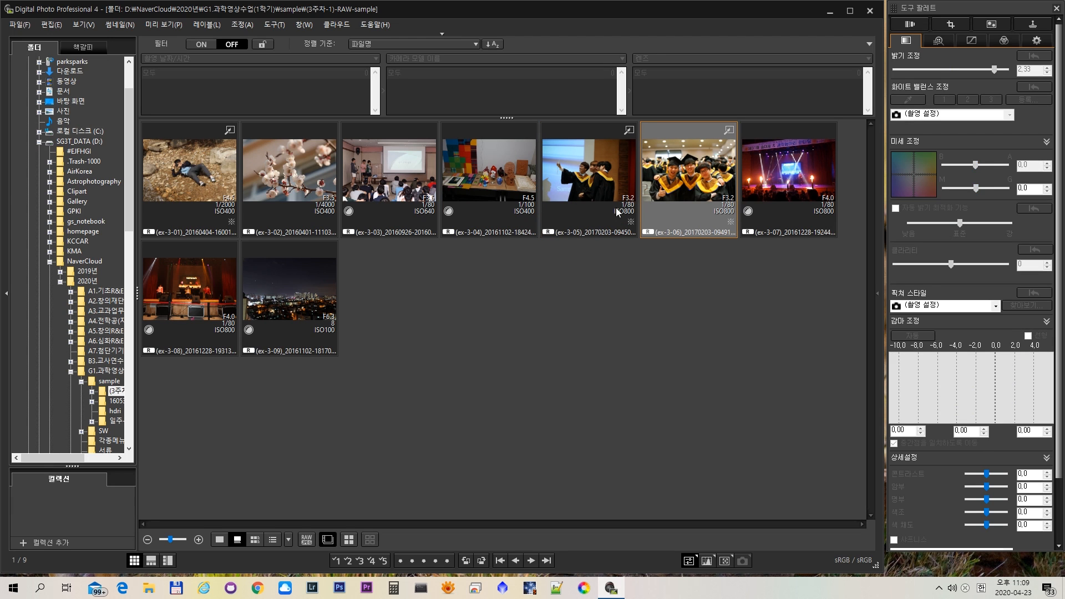
key(Left)
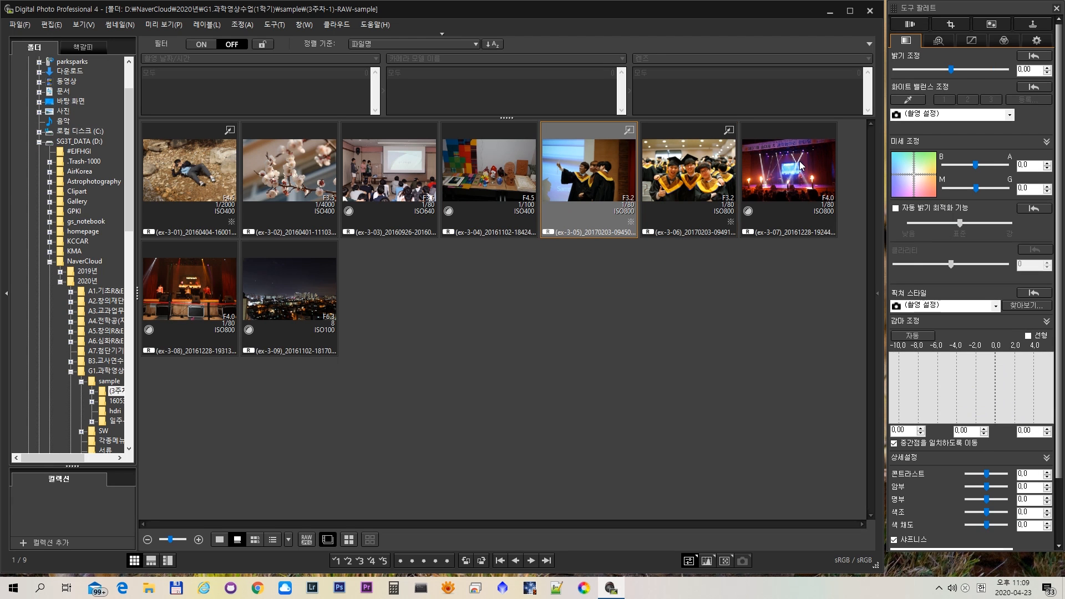
- Open the stage concert photo ex-3-07 and sample click white balance from the standing guitarist's white shirt
click(800, 165)
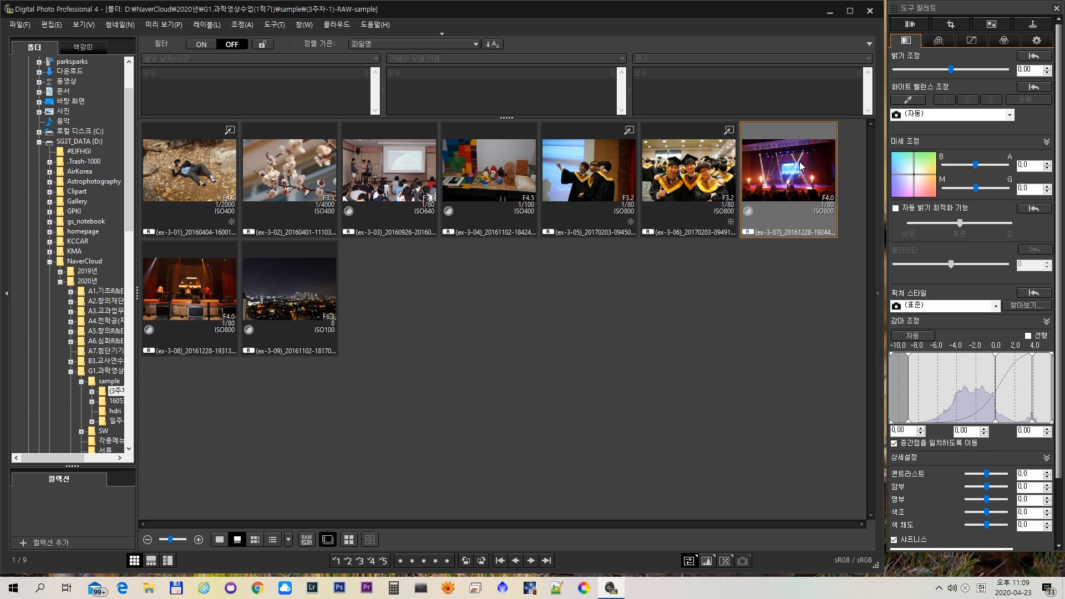
double_click(800, 166)
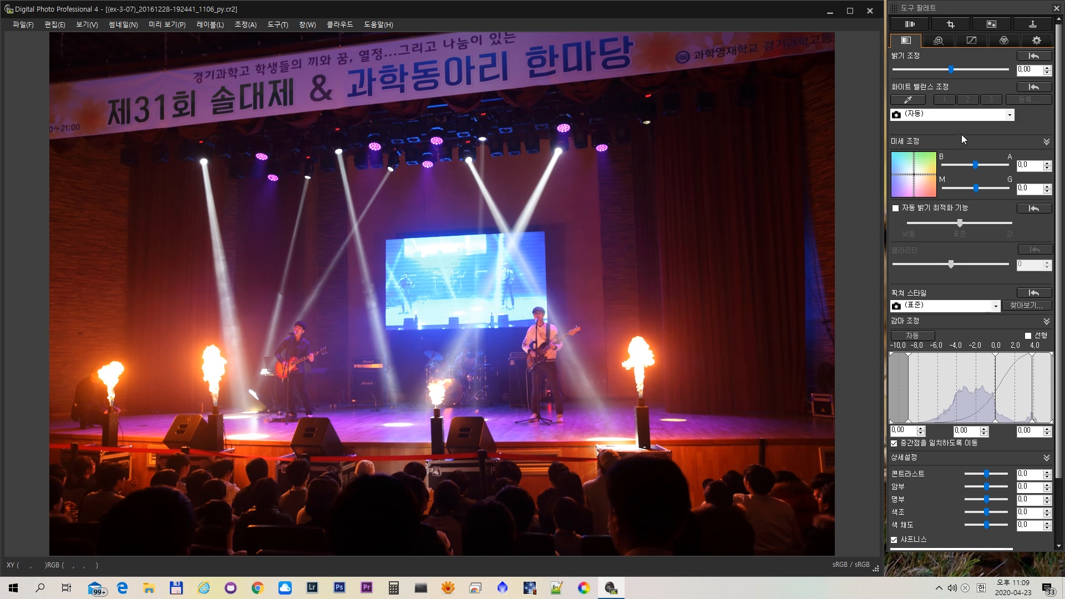
click(909, 101)
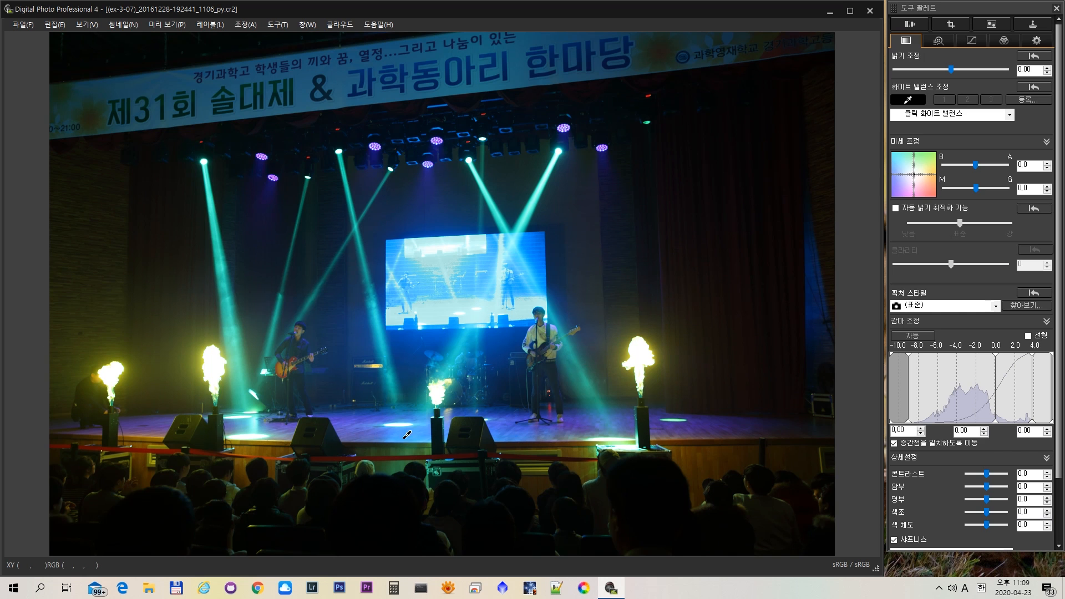
click(542, 335)
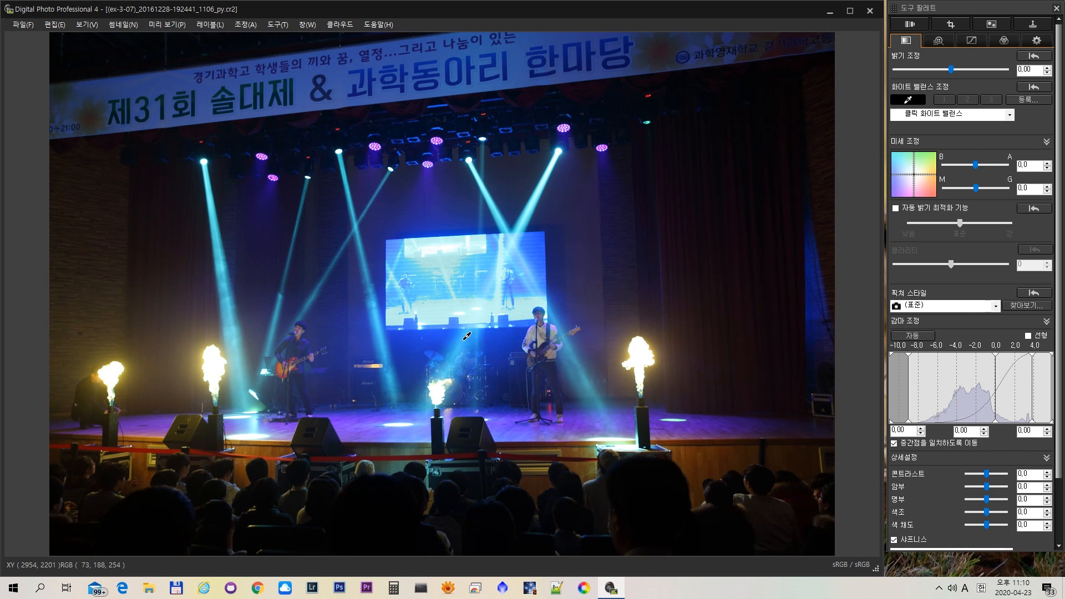
- Restore the ex-3-07 photo's white balance to the camera's (자동) setting and close its window
click(939, 115)
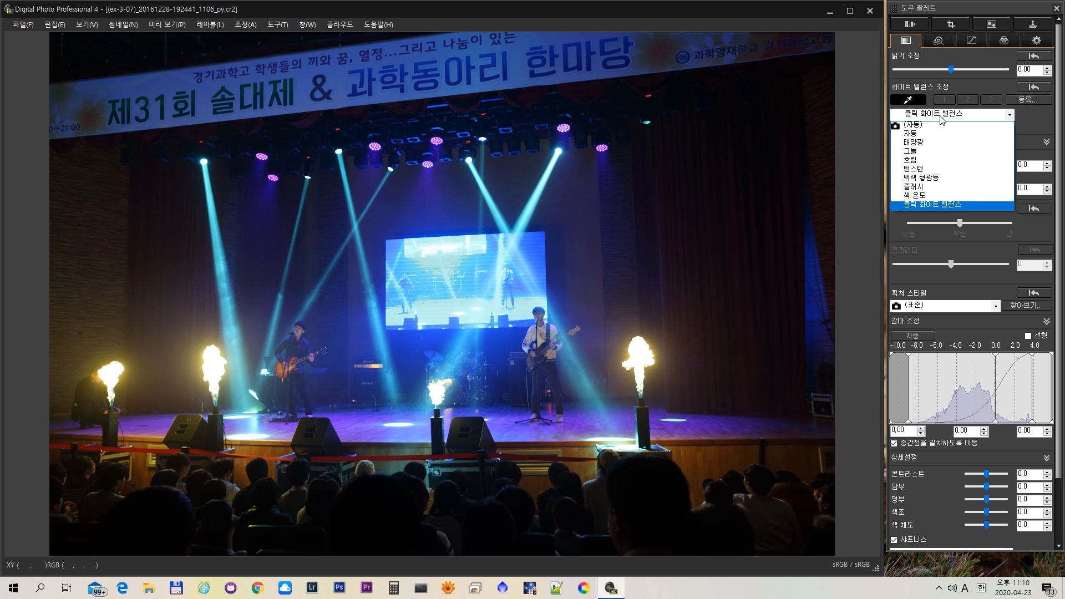
click(928, 127)
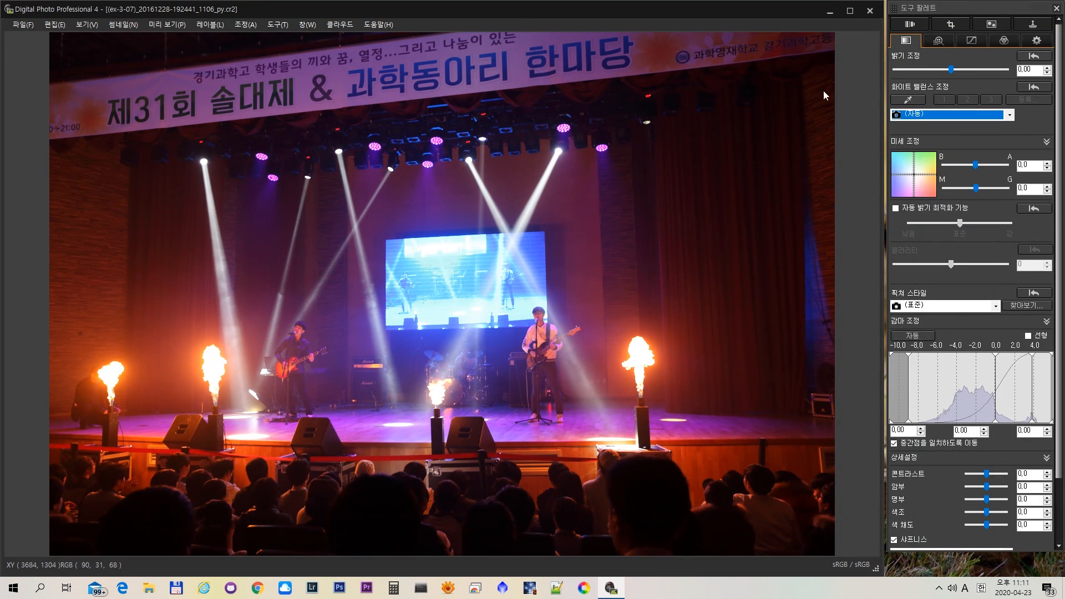
click(870, 11)
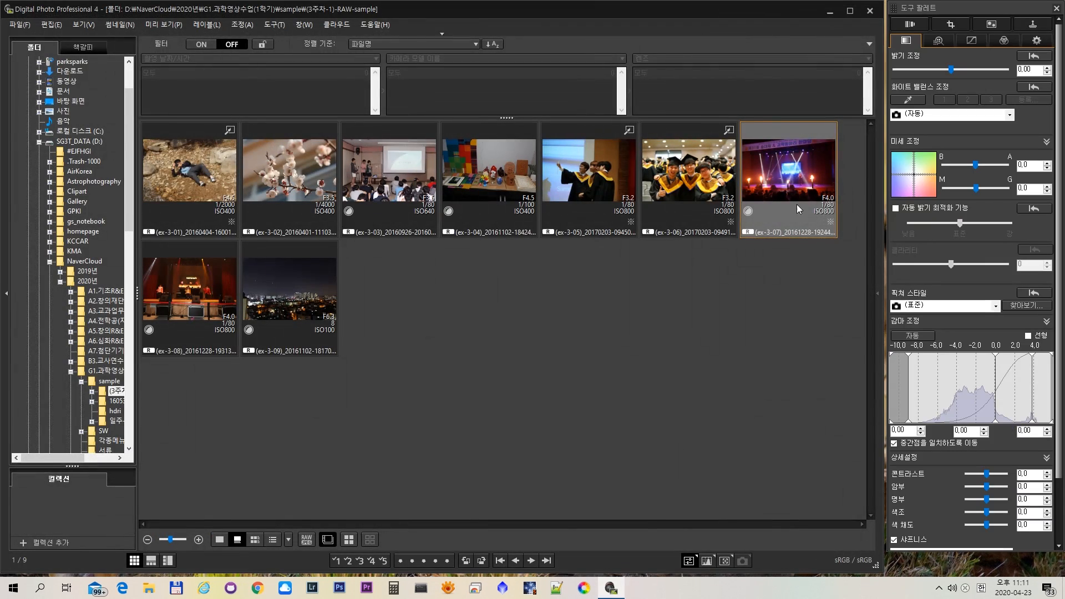
- Switch to the Google Slides lecture and view the 화이트 밸런스 조정 slide on changing white balance and click white balance
click(597, 377)
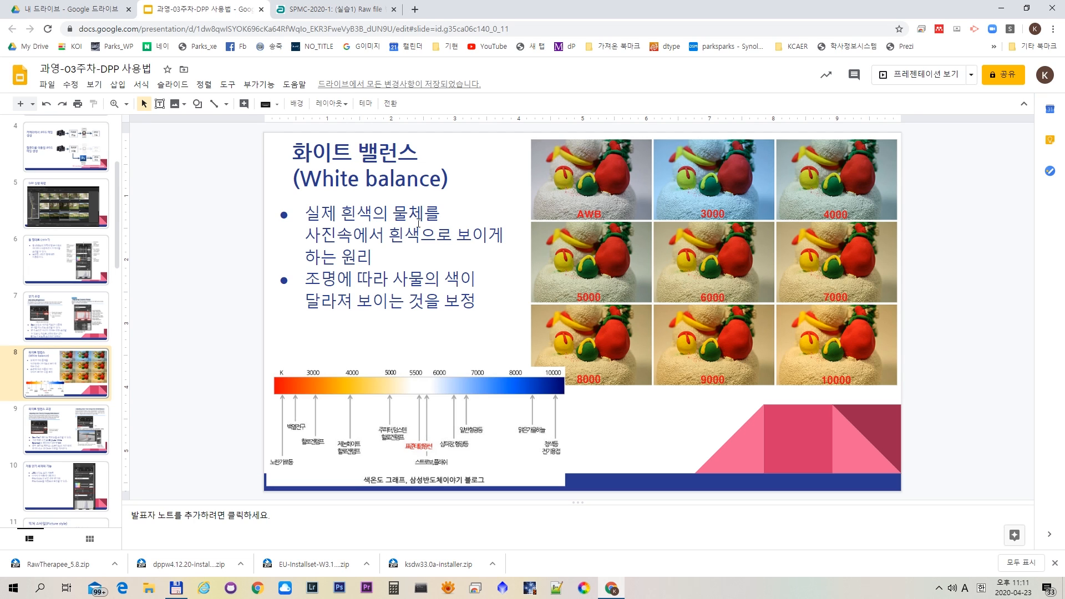
click(360, 178)
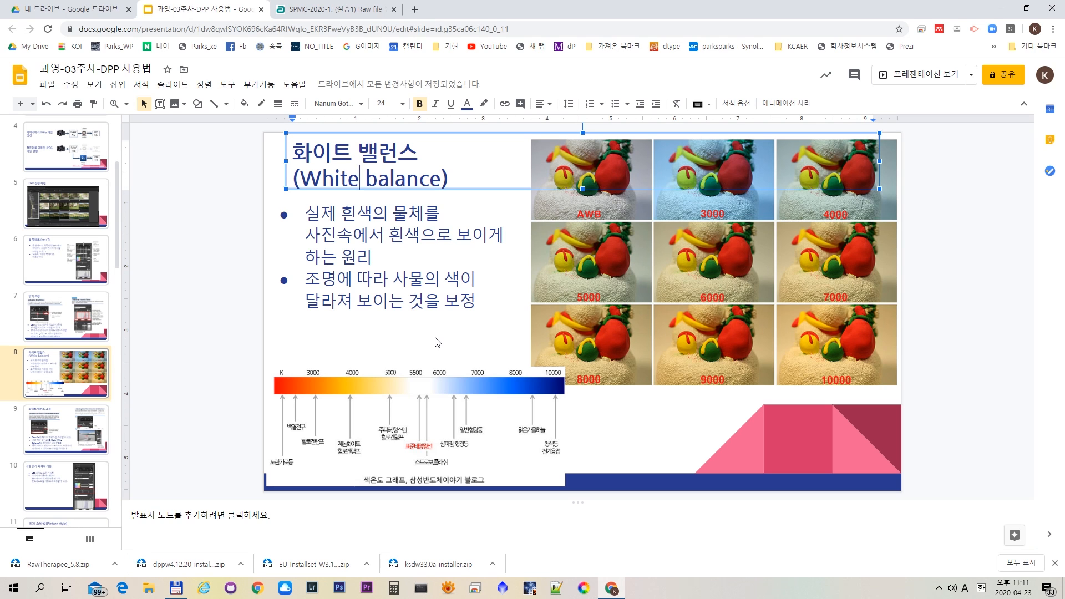
click(44, 439)
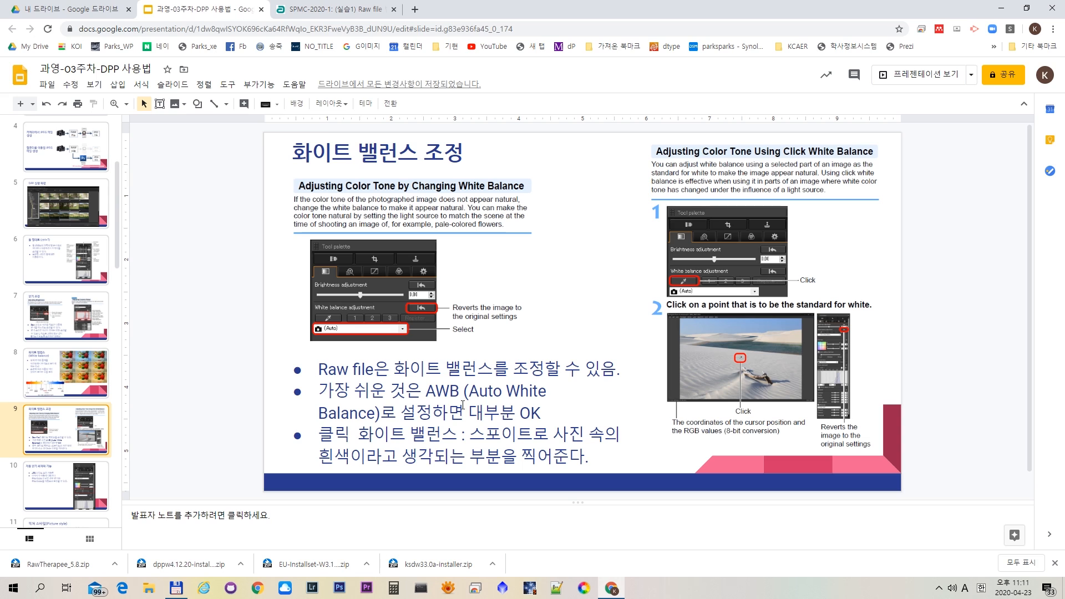
click(421, 452)
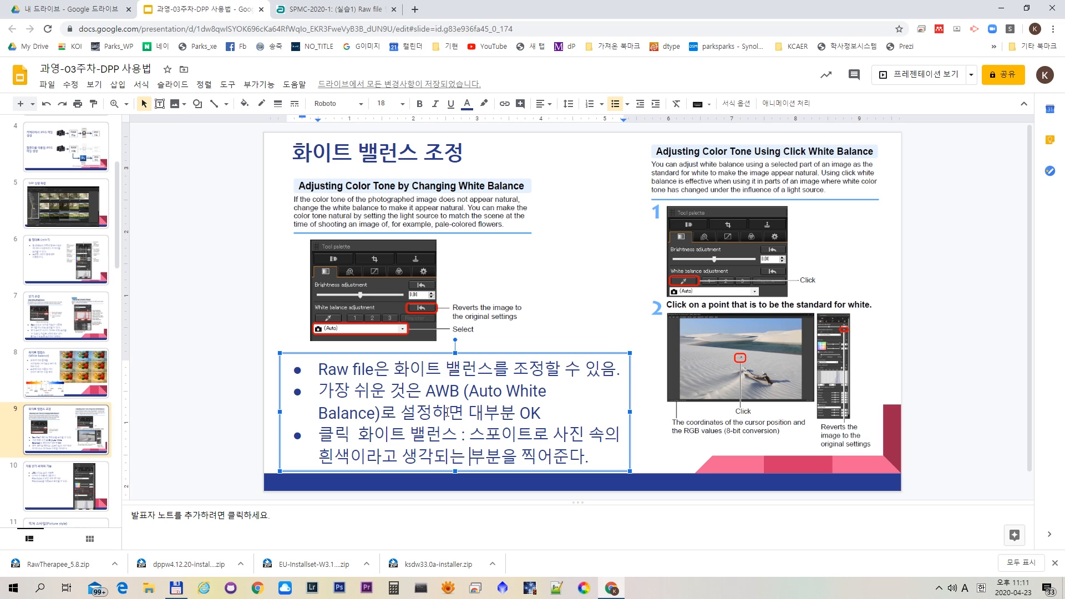
- View the 자동 밝기 최적화 기능 slide on automatic brightness optimization
scroll(68, 455, down, 1)
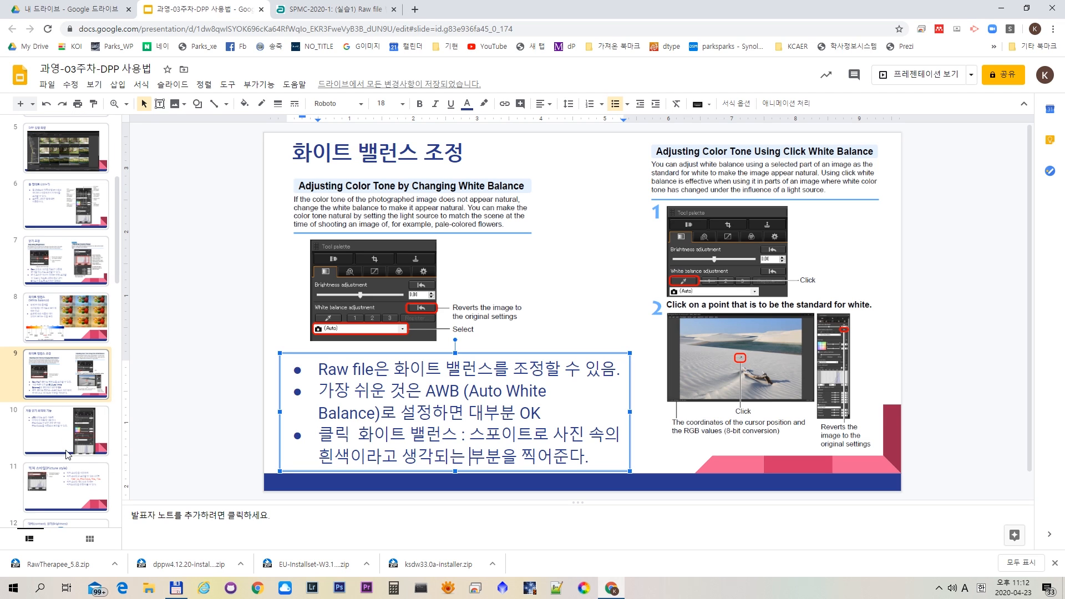
click(69, 448)
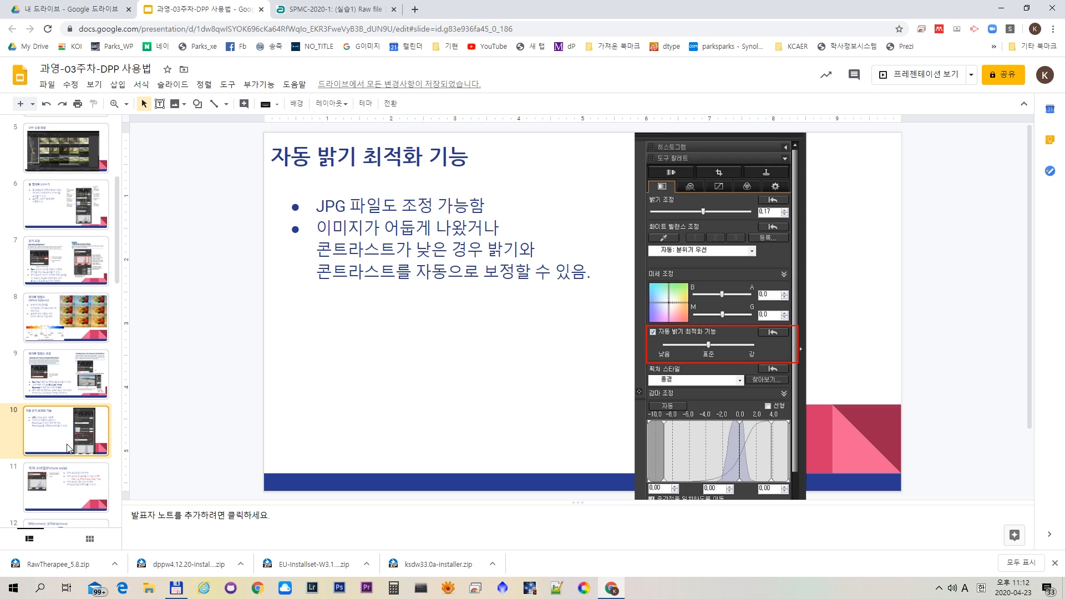
- Back in Digital Photo Professional, open the blossom photo ex-3-02 and enable 자동 밝기 최적화 기능
key(alt+Tab)
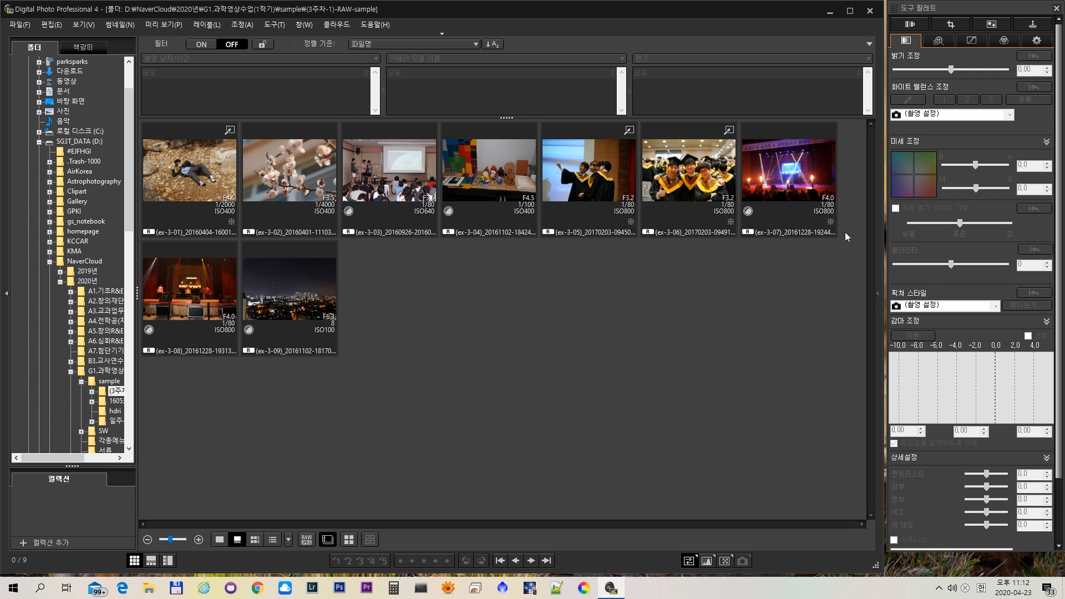
click(270, 177)
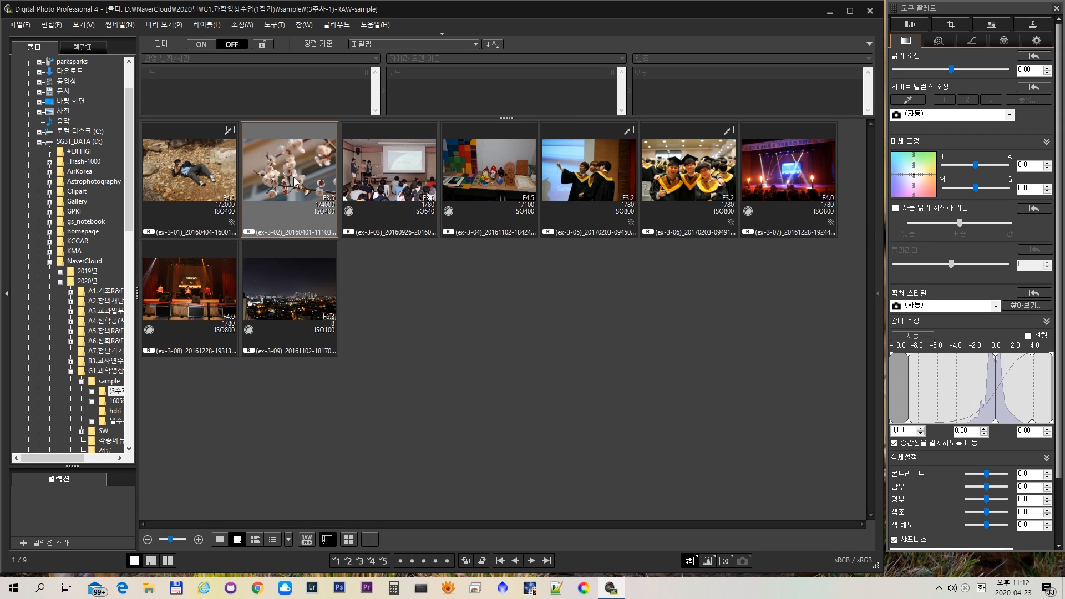
double_click(293, 177)
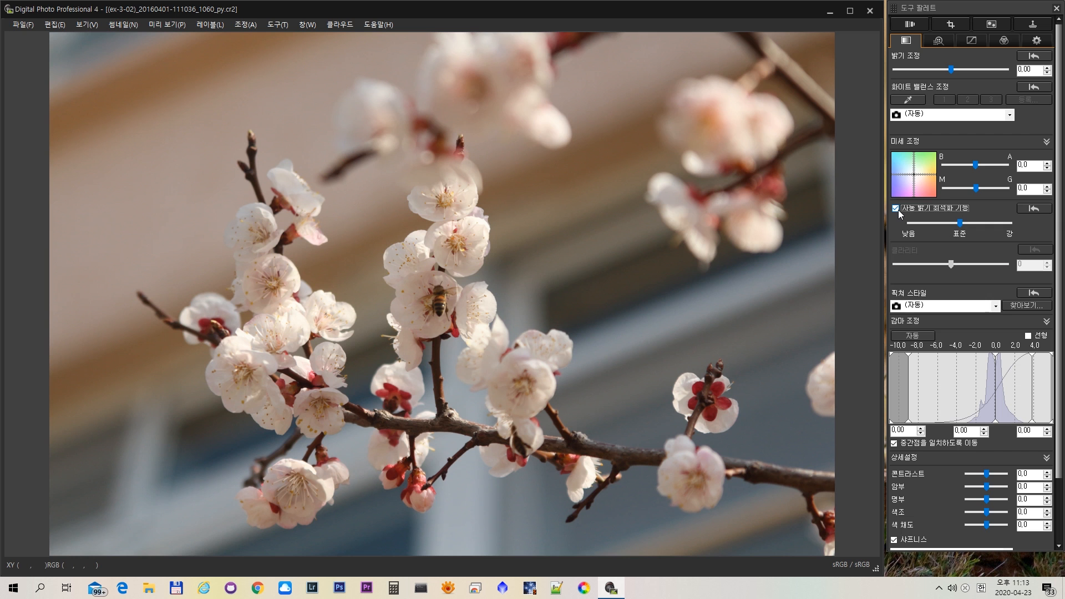
- Switch back to the Google Slides lecture
key(alt+Tab)
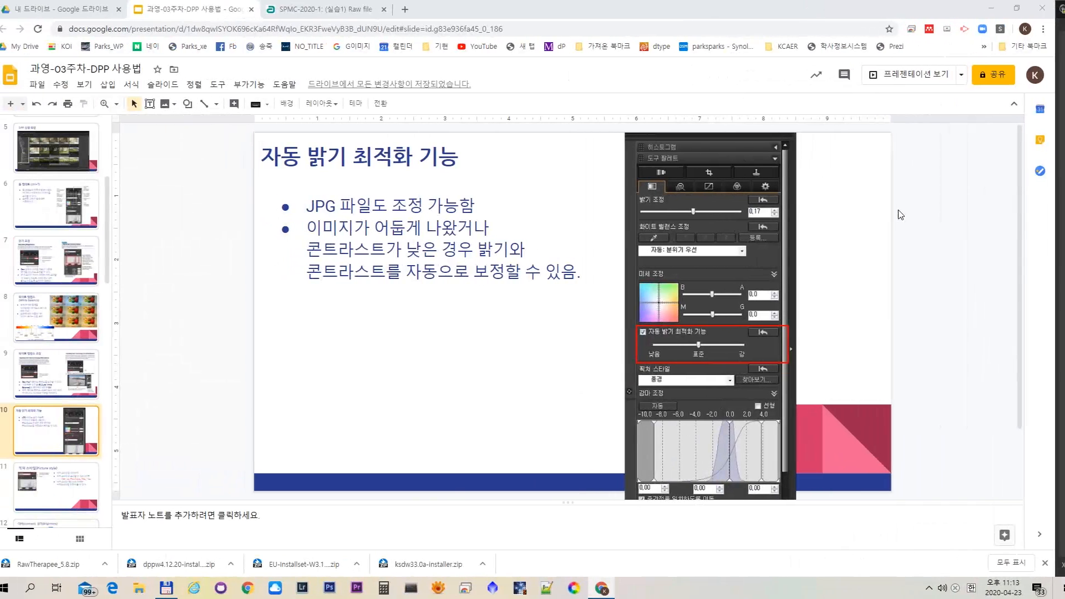
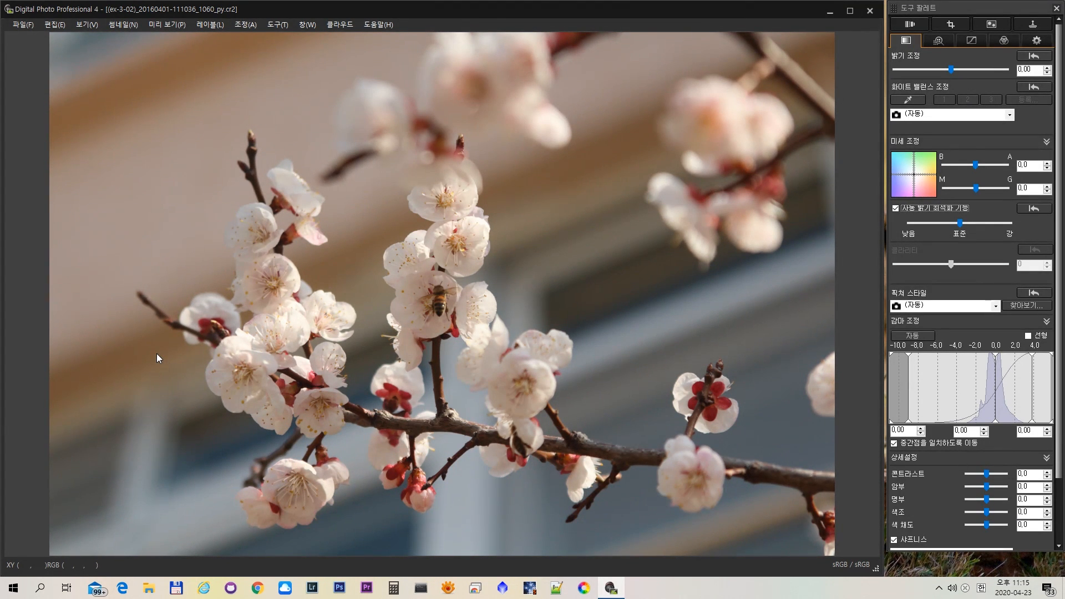
- Close the blossom photo, open the presentation photo ex-3-03 and set its 픽쳐 스타일 to 인물사진
click(869, 11)
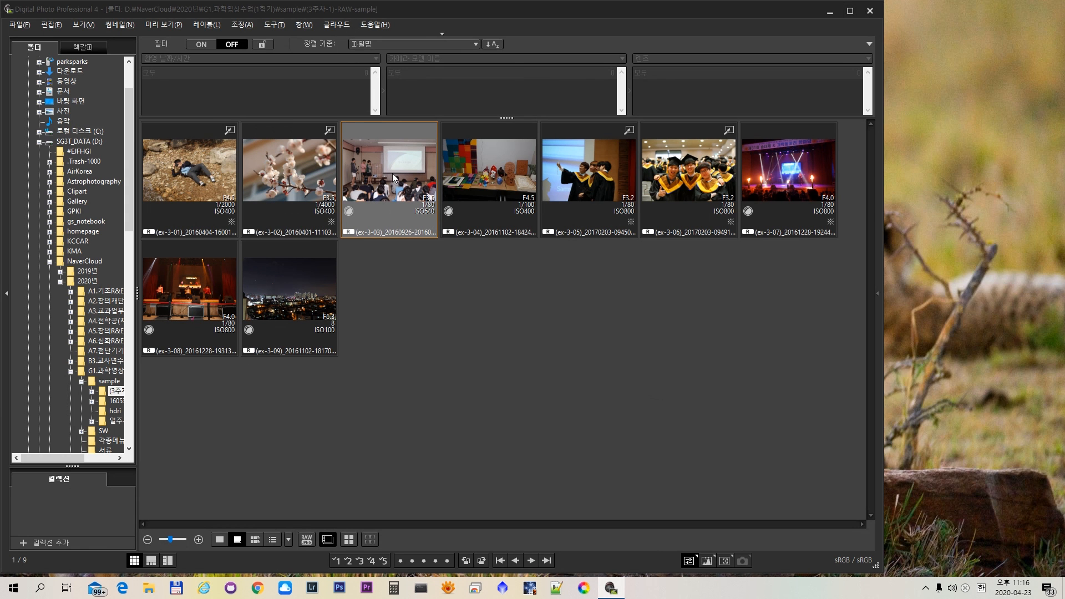
double_click(391, 174)
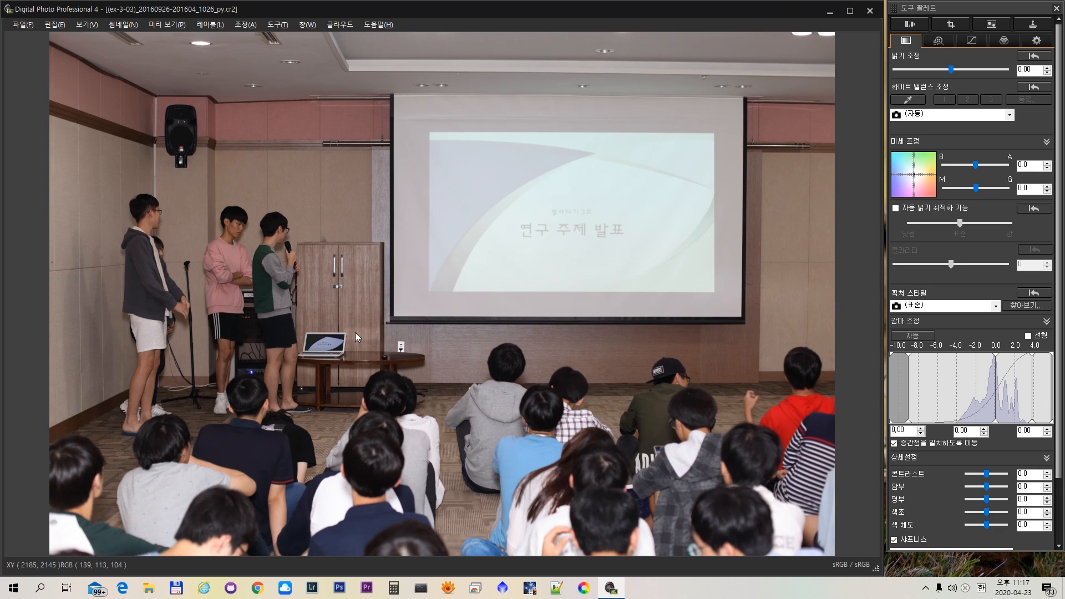
click(996, 307)
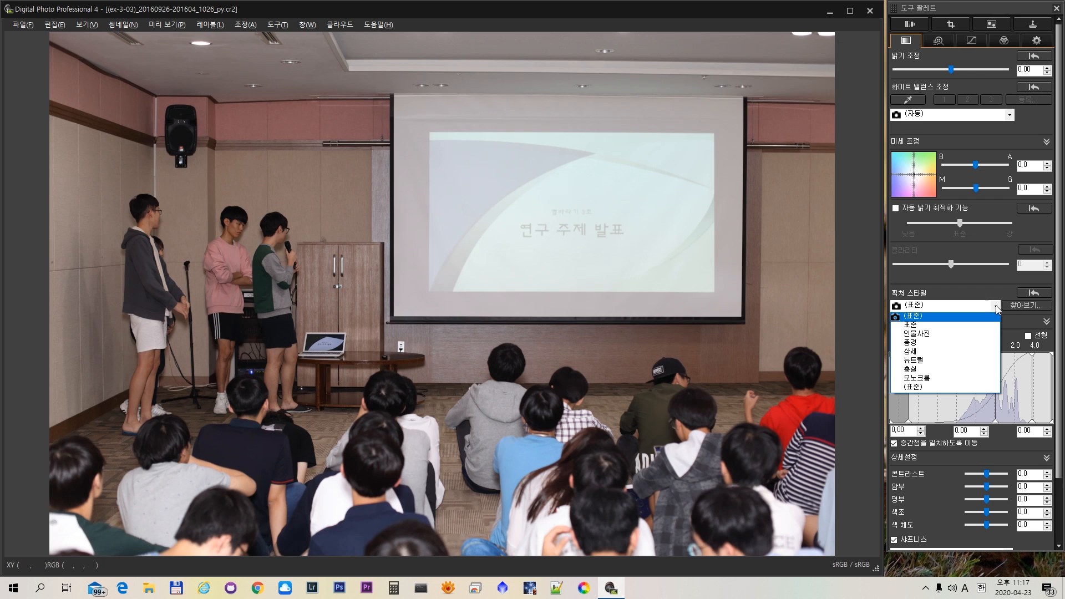
click(916, 333)
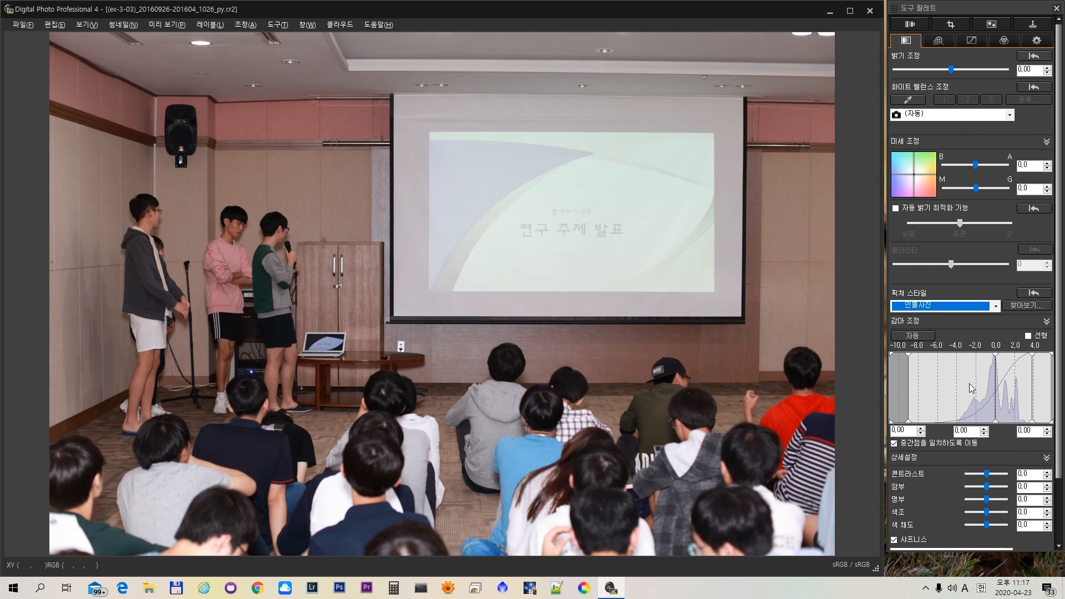
- Set 콘트라스트 to 1.0, 색조 to 1.0 and the sharpness 세세함 to 5.0 for the 인물사진 style
drag(986, 474, 993, 473)
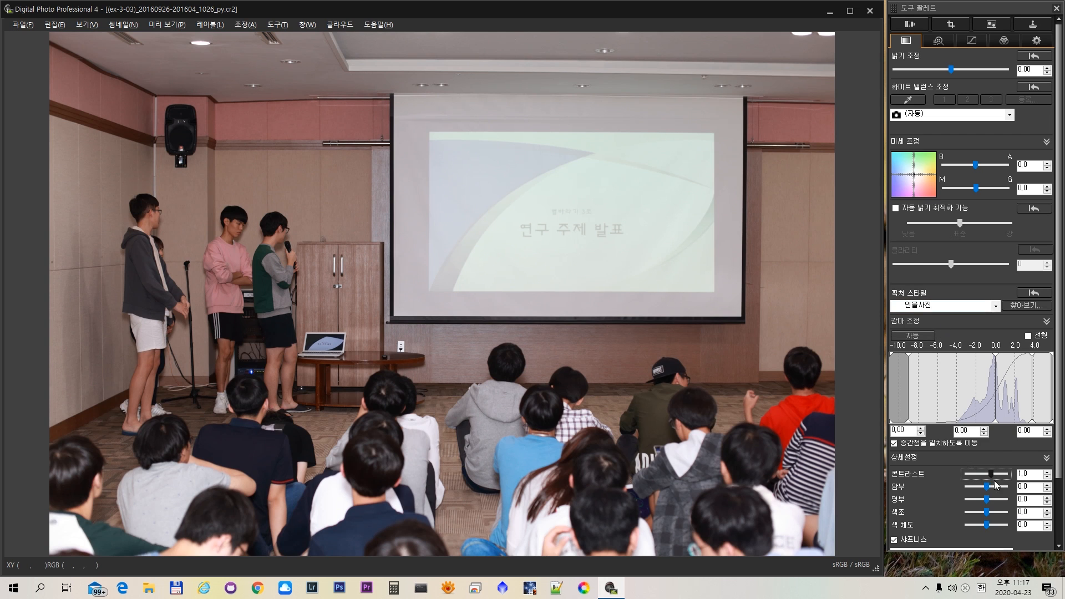
click(987, 510)
drag(987, 513, 992, 514)
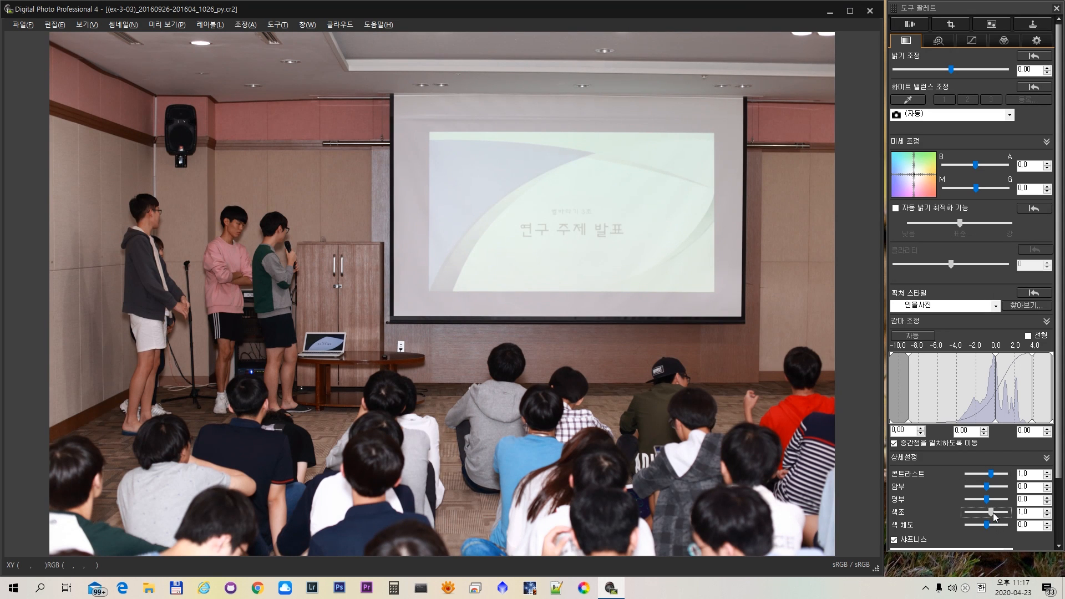
key(Left)
key(Left)
key(Right)
key(Right)
drag(1058, 472, 1050, 511)
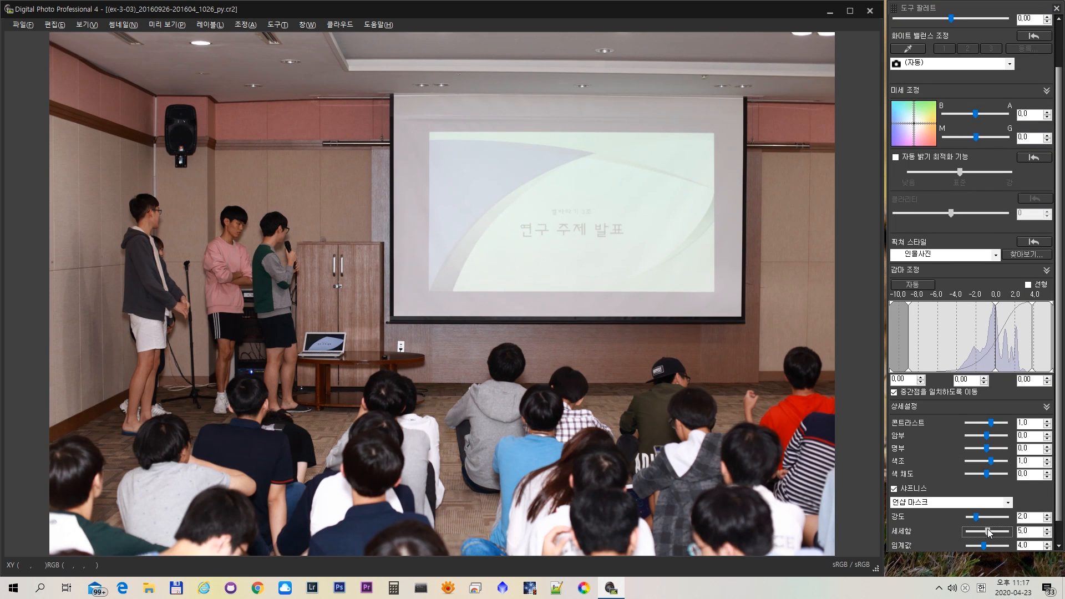
drag(984, 531, 988, 532)
- Change the 픽쳐 스타일 to 모노크롬 with 콘트라스트 1.0 and the 색조 효과 세피아
click(996, 255)
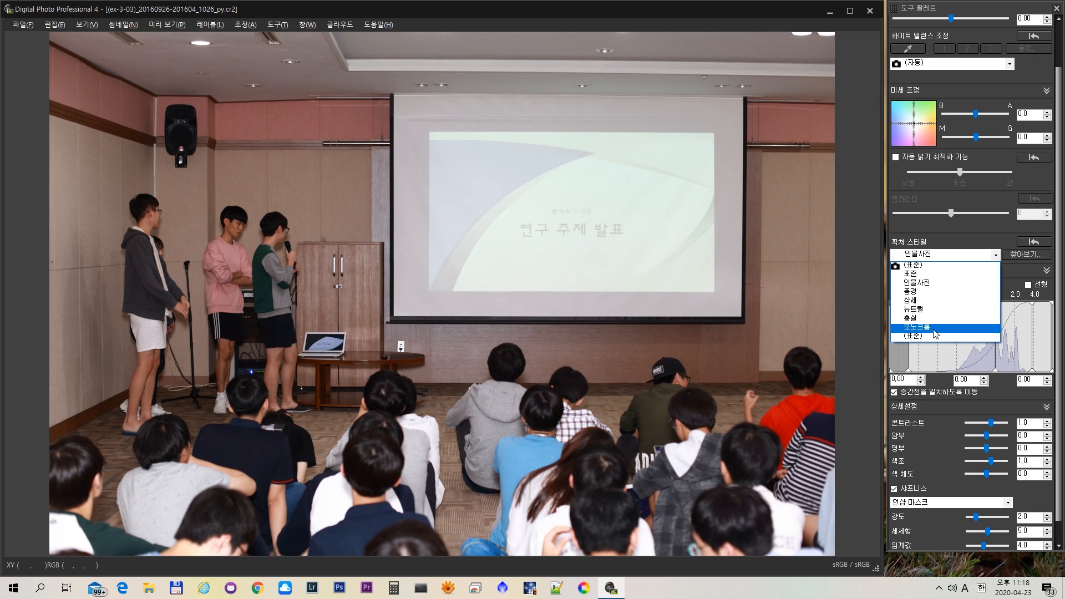
click(935, 329)
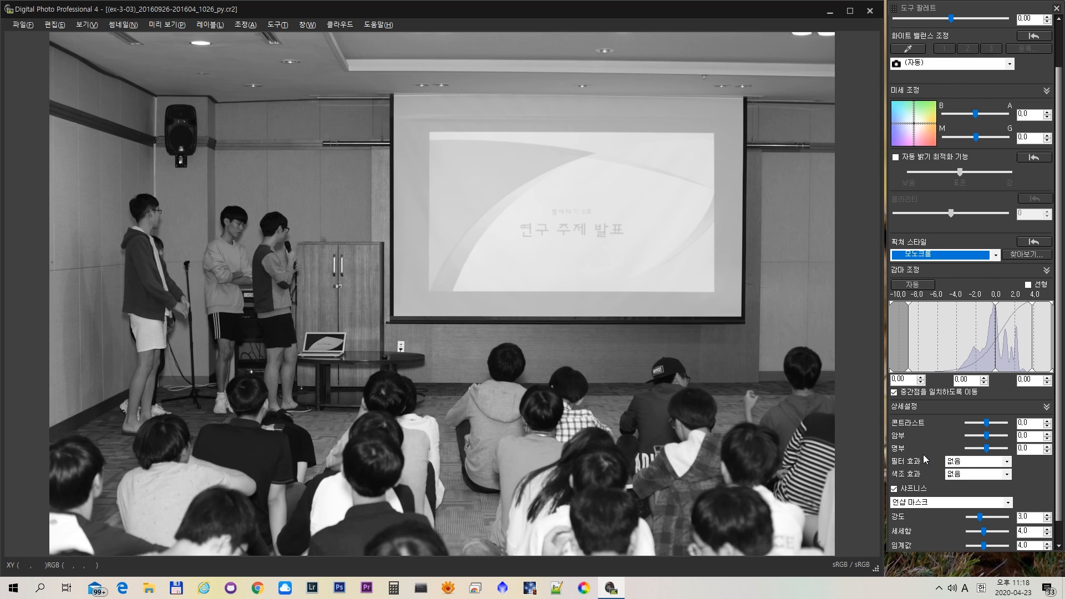
drag(986, 423, 990, 423)
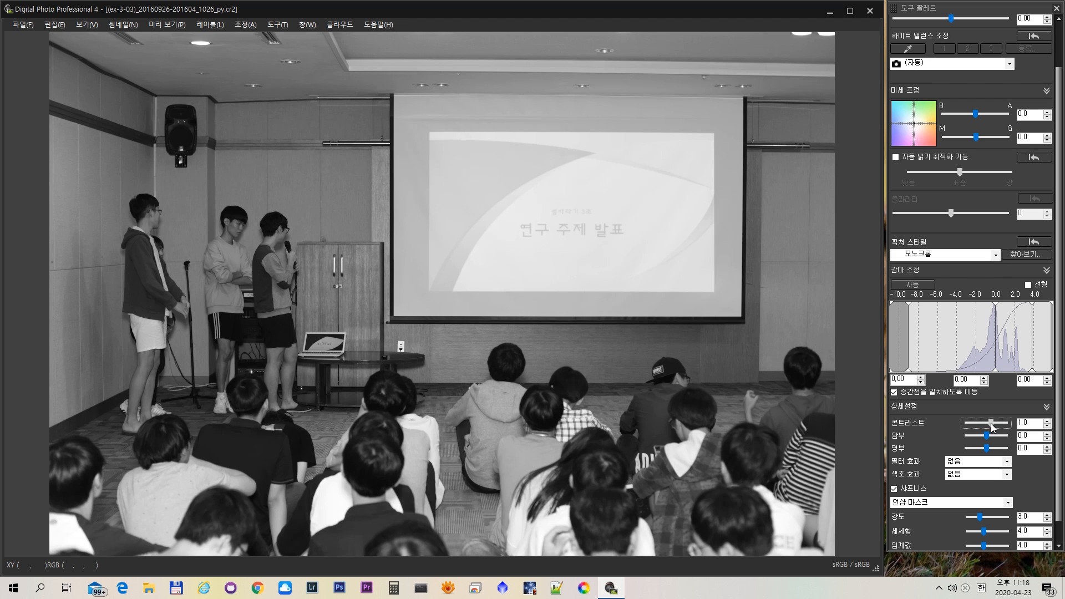
click(990, 474)
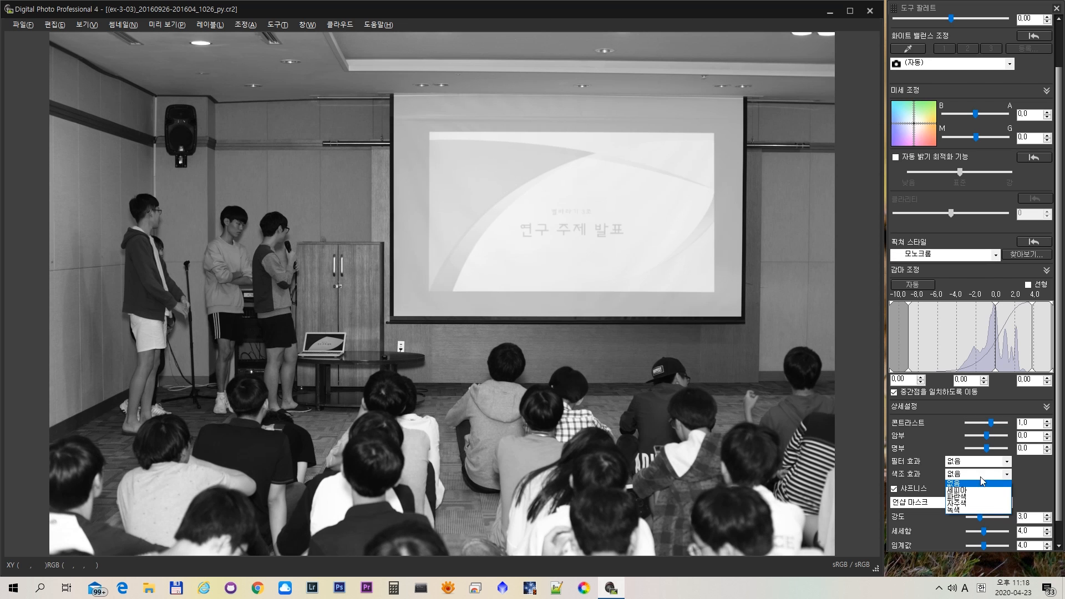
click(961, 492)
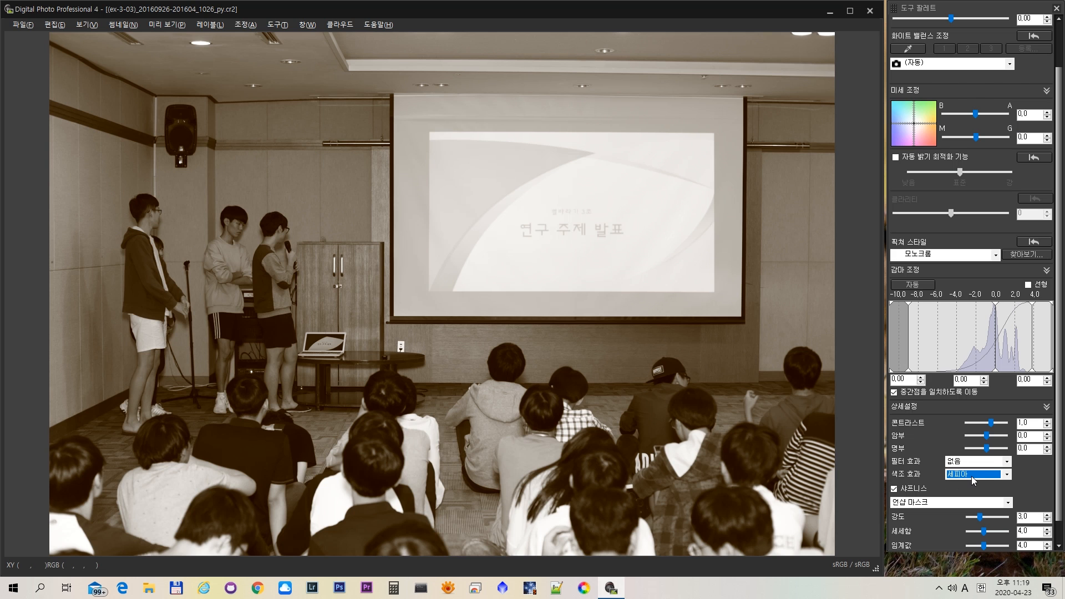
- Set 암부 to 3.0 and 명부 to 4.0 on the sepia photo, and close its window
click(584, 361)
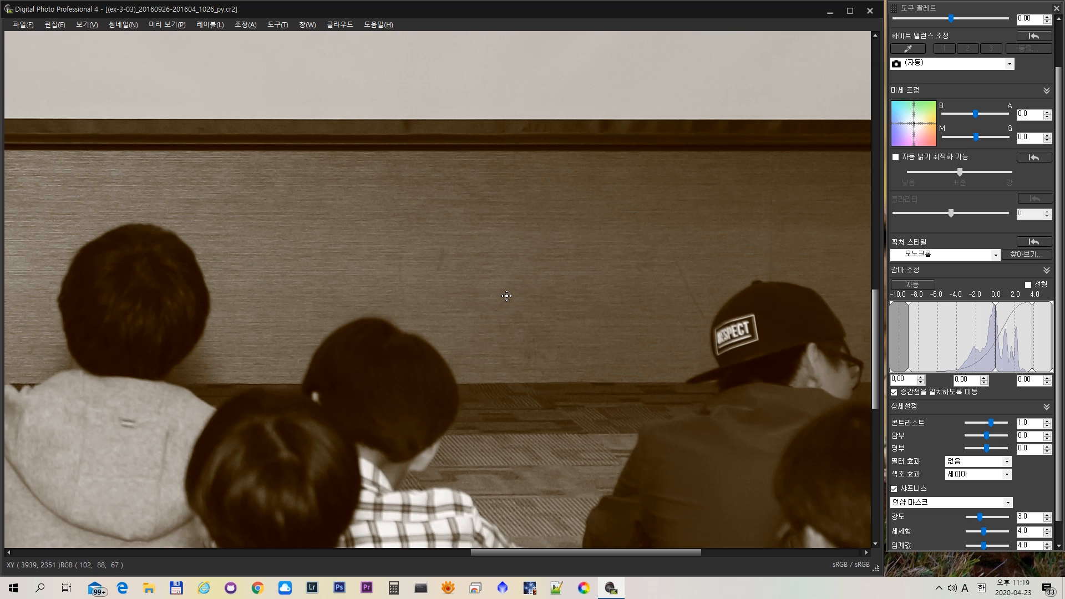
click(507, 295)
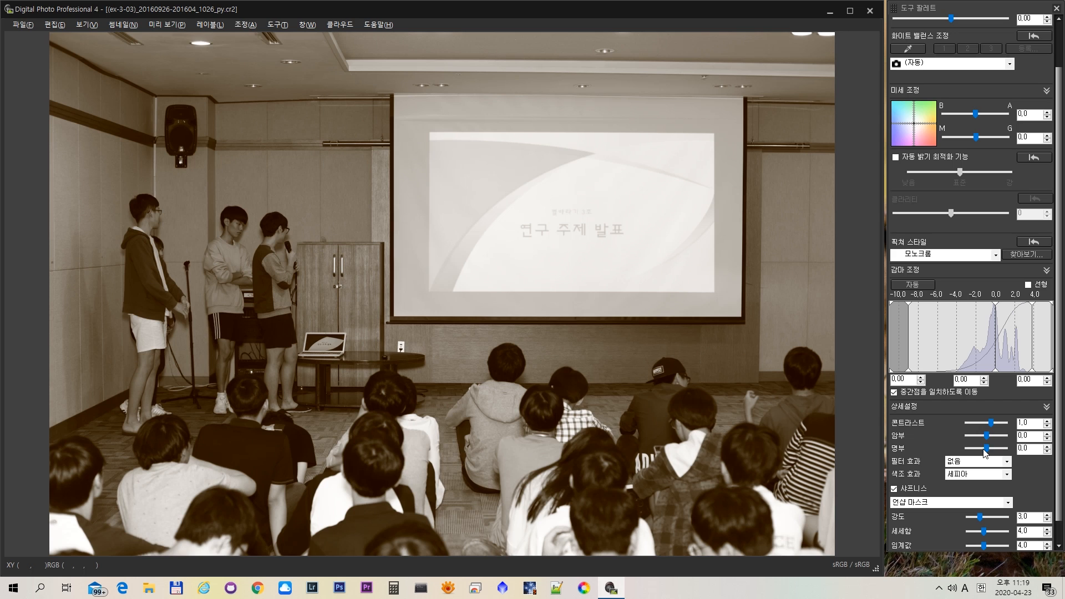
drag(986, 437, 993, 438)
drag(990, 451, 1001, 452)
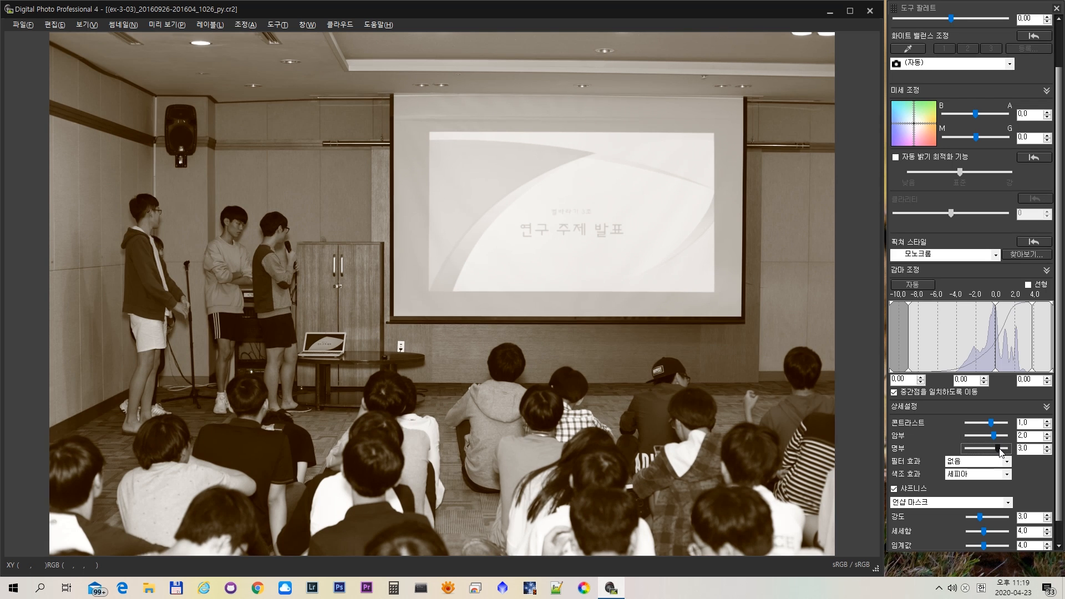
drag(999, 447, 996, 435)
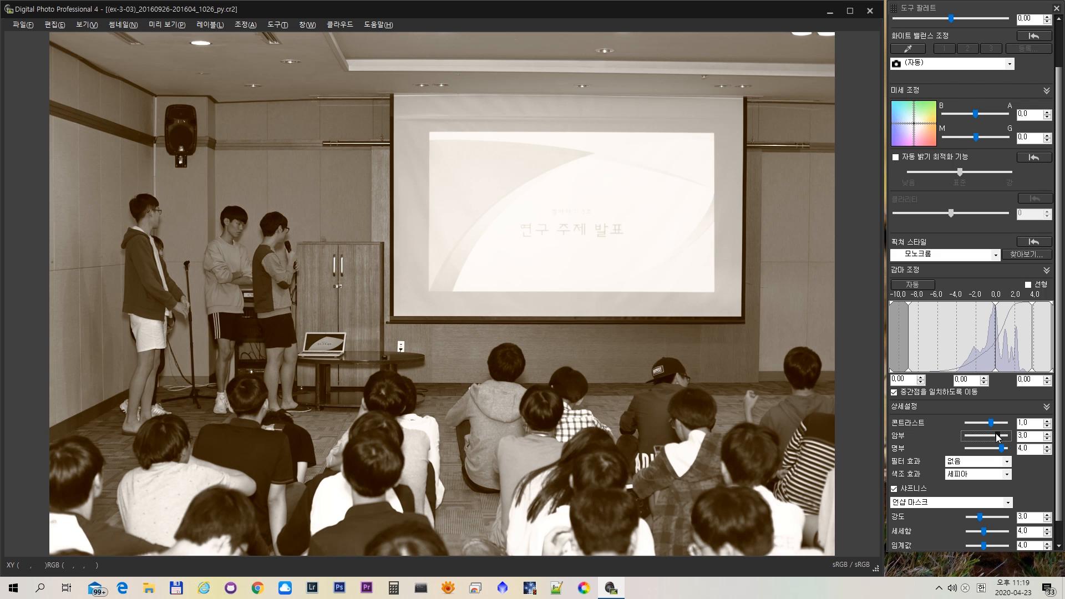
click(869, 10)
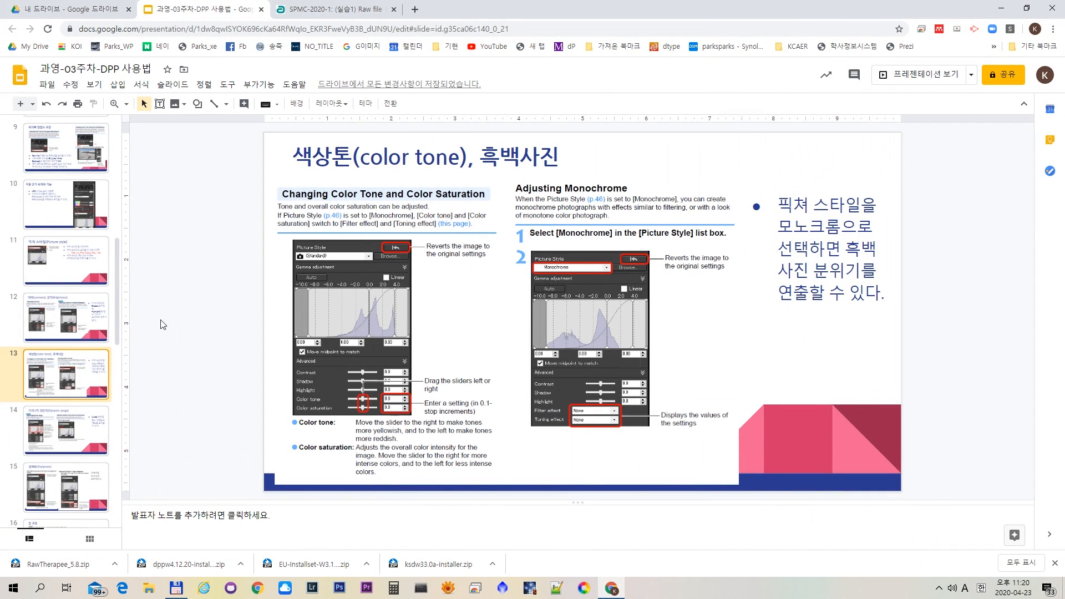
- In the Google Slides lecture, view the 픽쳐 스타일 slide and the 다이나믹 레인지 slide
click(50, 263)
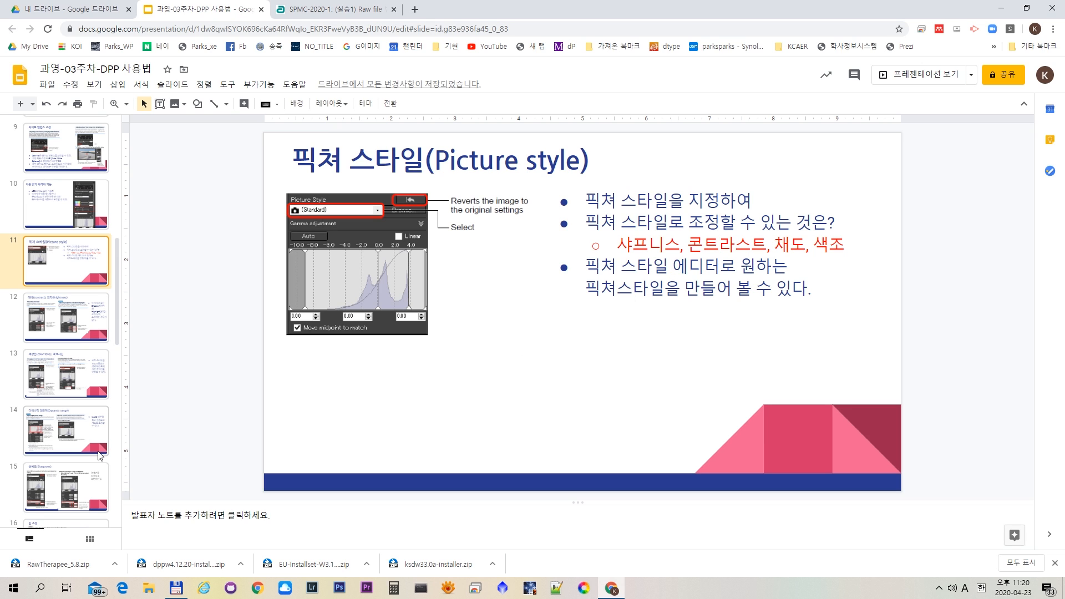
click(51, 427)
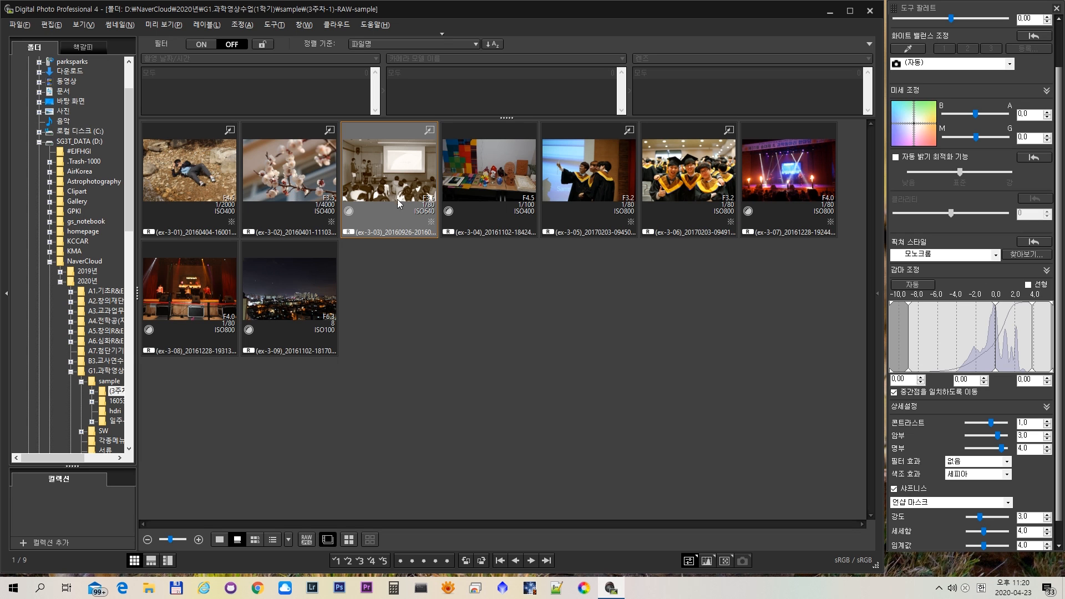
- Back in Digital Photo Professional, open the craft table photo ex-3-04 and raise its 밝기 조정 to 0.83
click(502, 191)
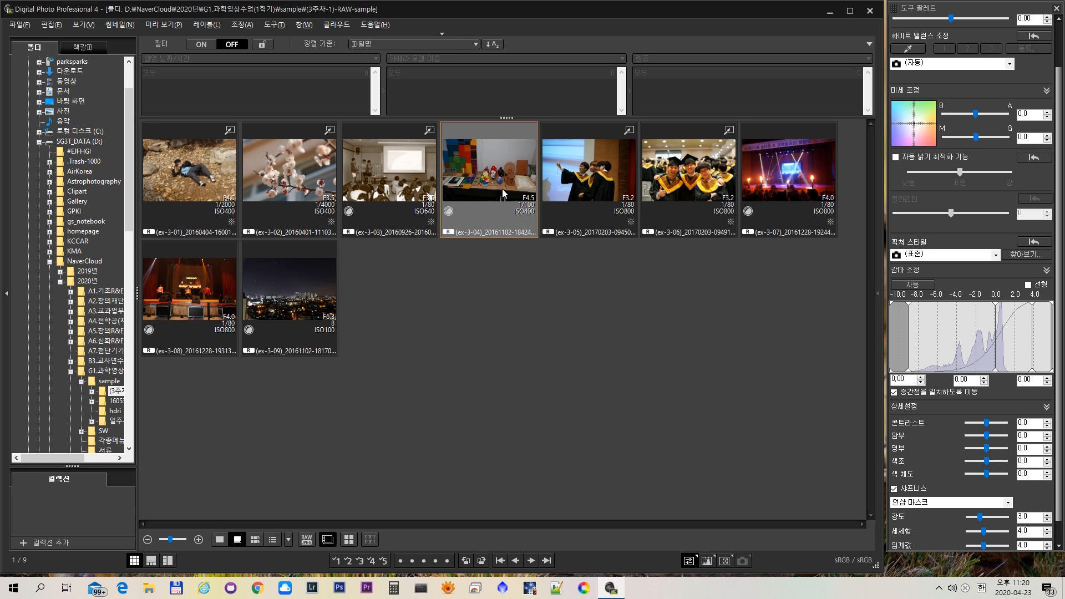
double_click(502, 188)
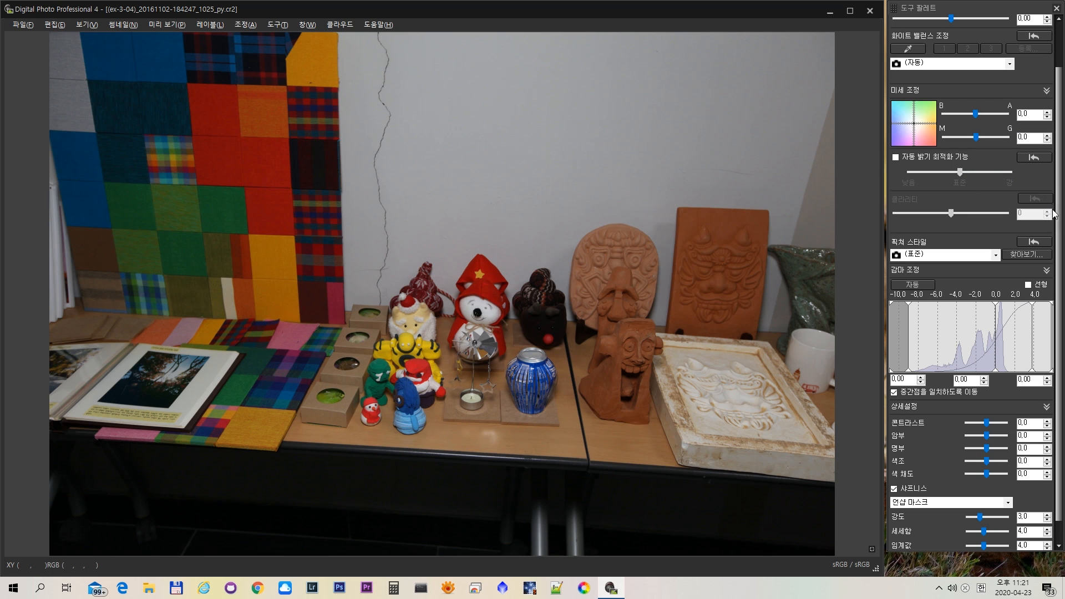
scroll(1060, 230, up, 2)
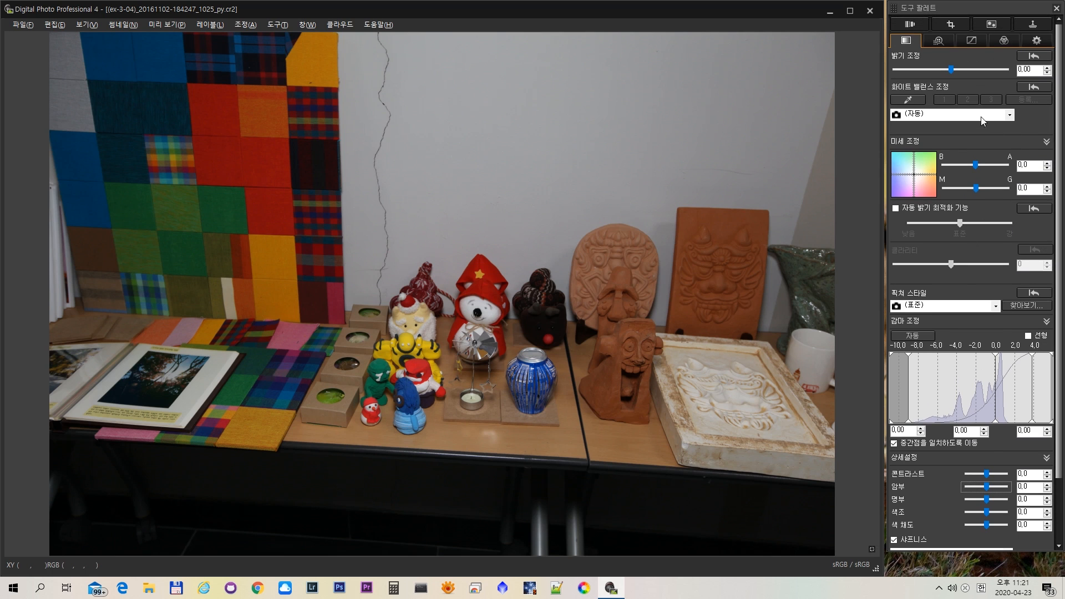
drag(950, 68, 964, 72)
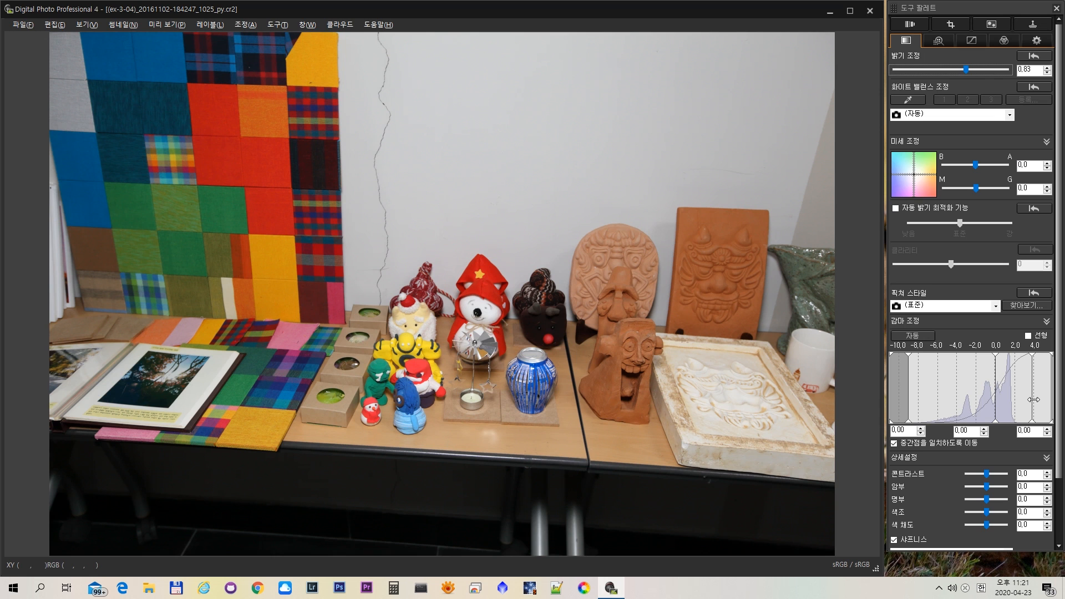
- Try a gamma adjustment with the white point at -1.00 and the black point at 0.89
click(1033, 399)
drag(1031, 399, 1022, 400)
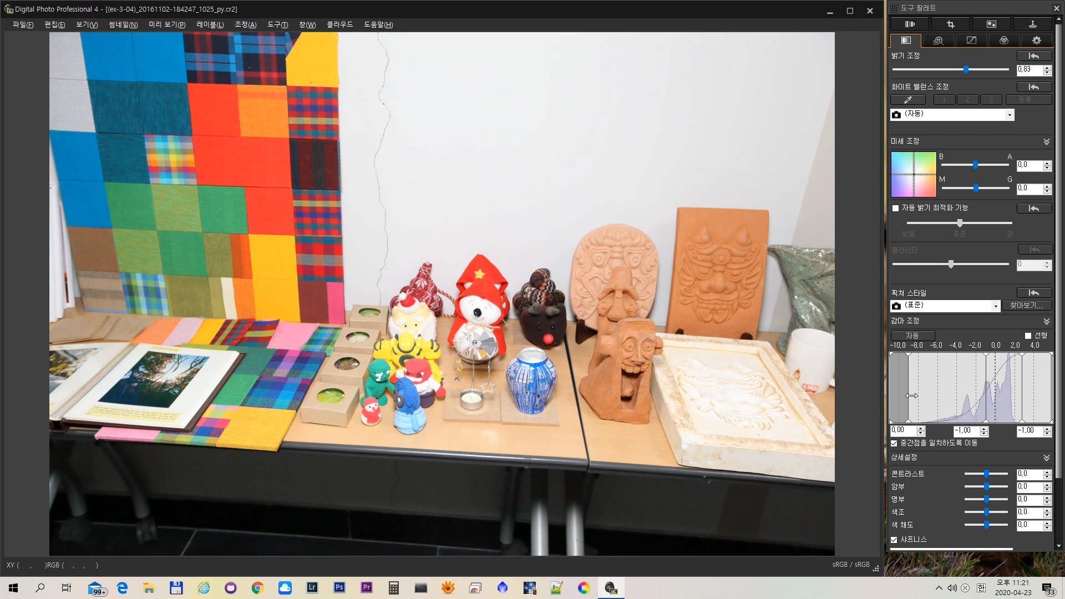
drag(911, 395, 914, 416)
drag(911, 401, 916, 403)
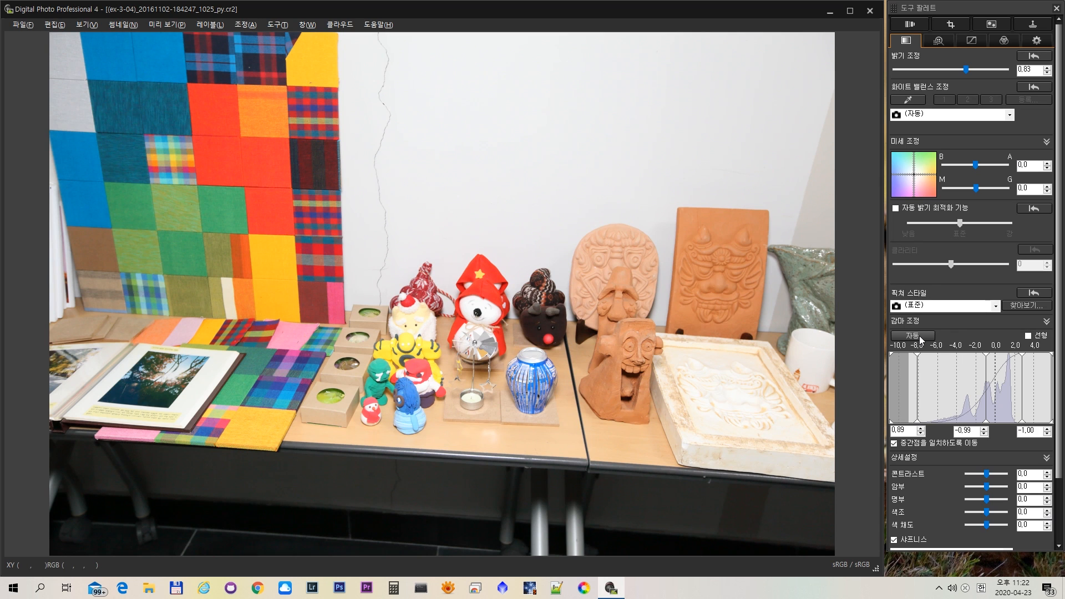
- Reset the 픽쳐 스타일 adjustments to their original settings and apply the automatic 감마 조정
click(1044, 299)
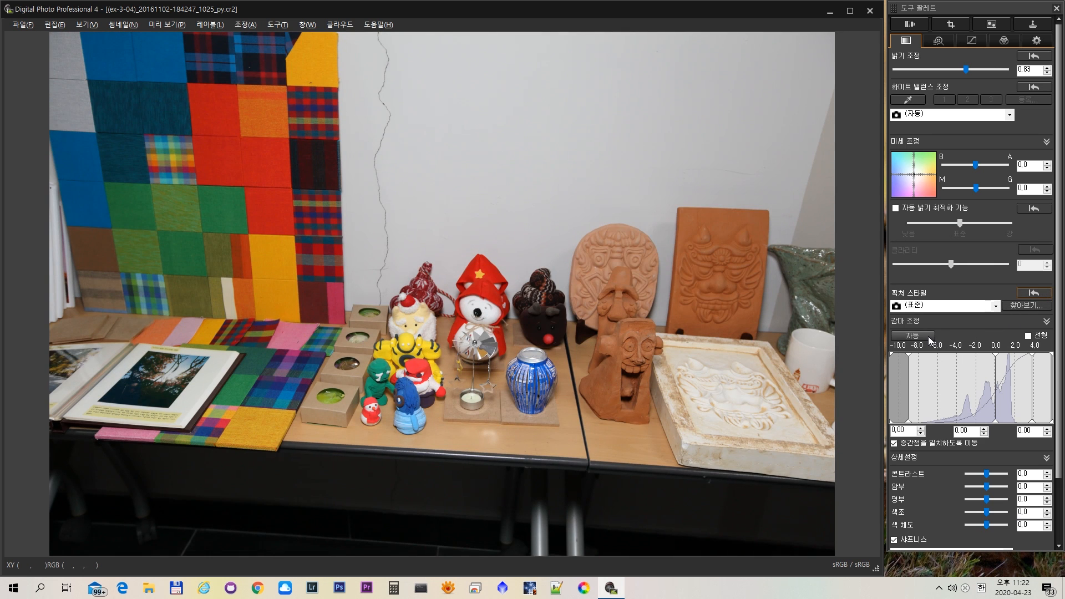
click(927, 336)
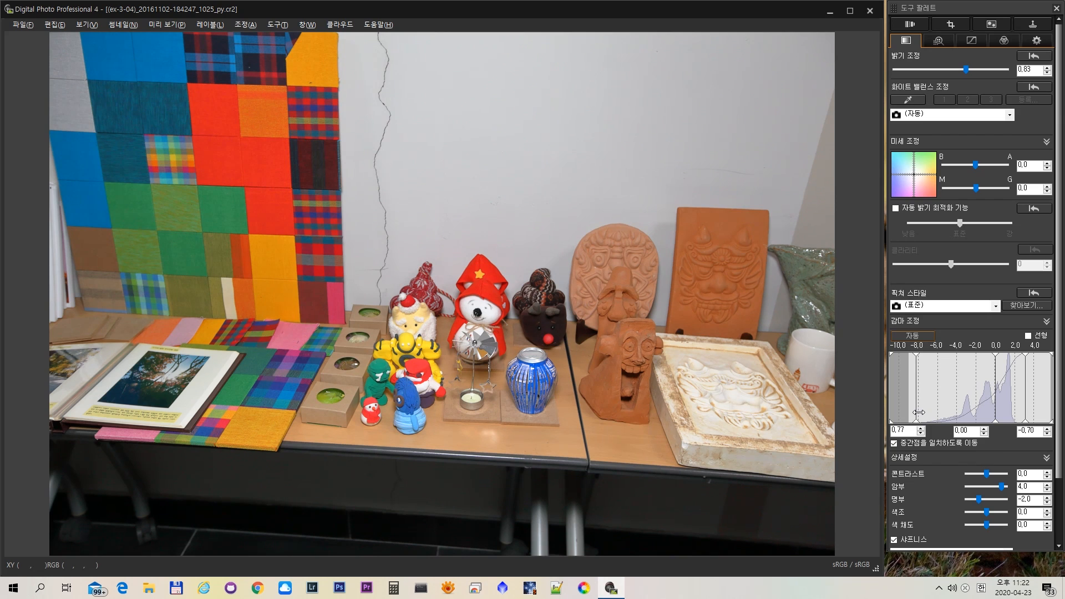
- Switch to the Google Slides lecture, view the 다이나믹 레인지 slide's automatic adjustment section and go to slide 15
key(alt+Tab)
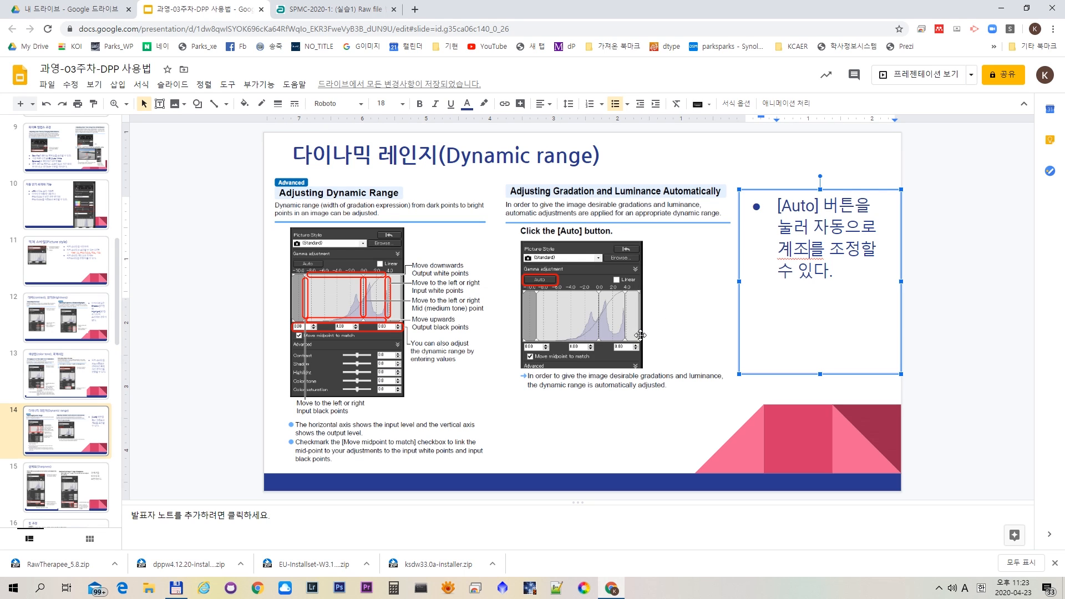
click(540, 235)
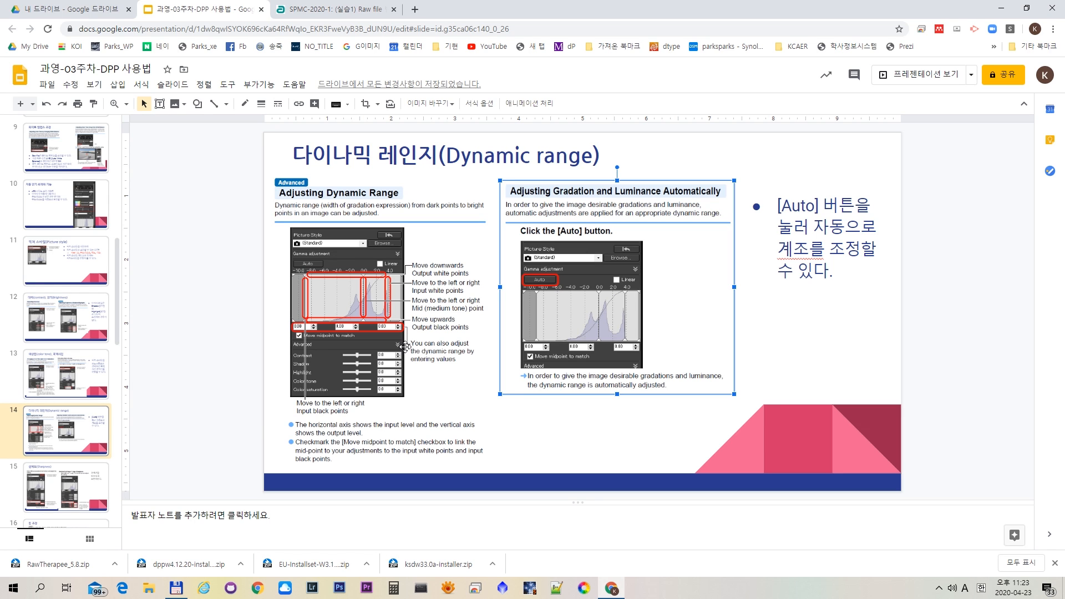
click(89, 493)
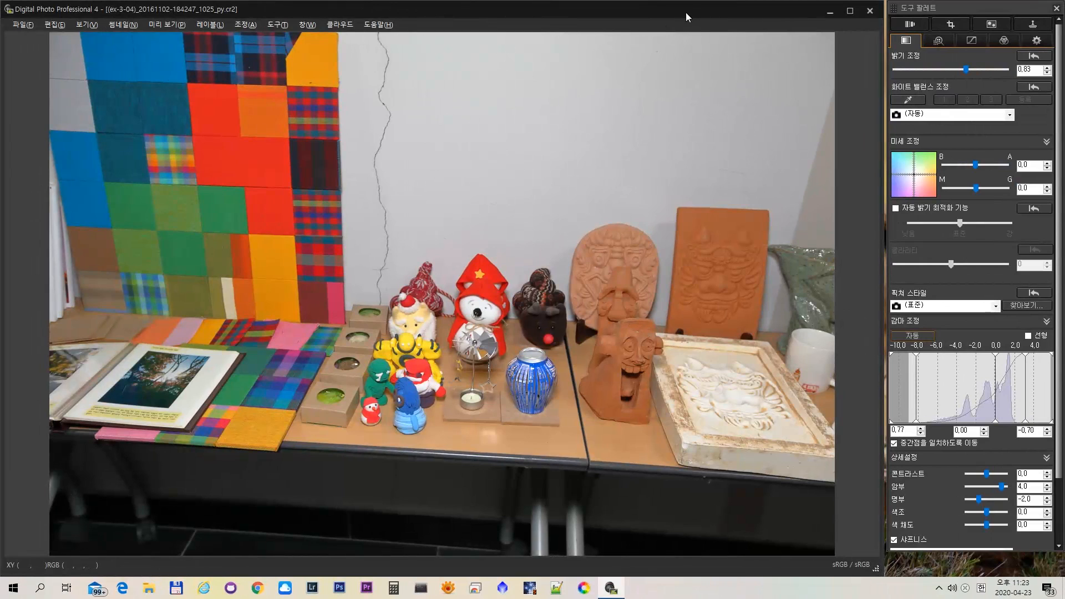
- Back in Digital Photo Professional, close ex-3-04 and open the blossom photo ex-3-02 enlarged around the bee
click(870, 12)
click(539, 335)
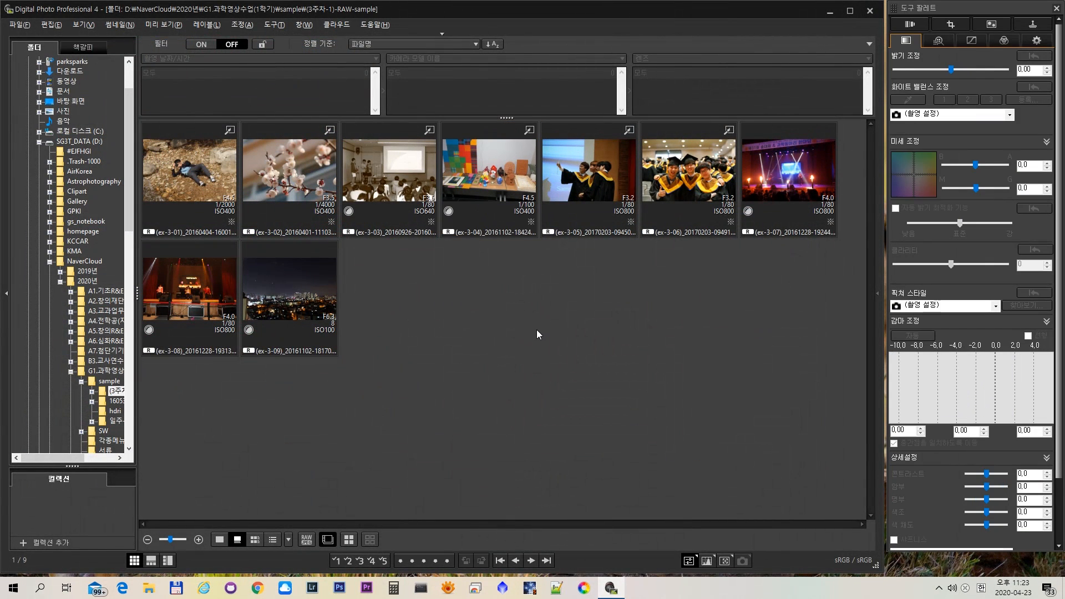
click(302, 177)
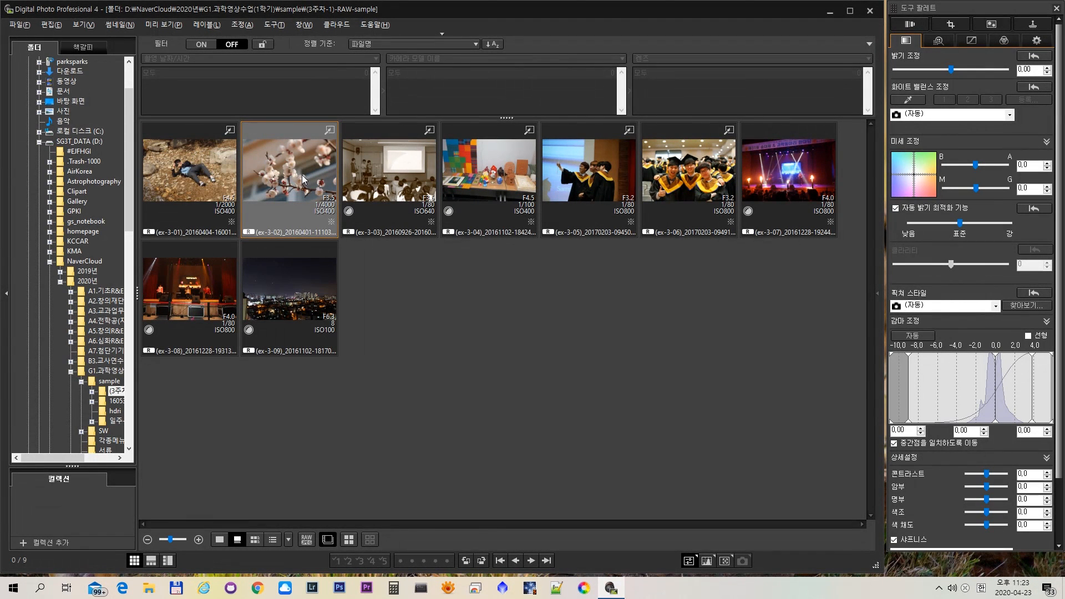
double_click(302, 177)
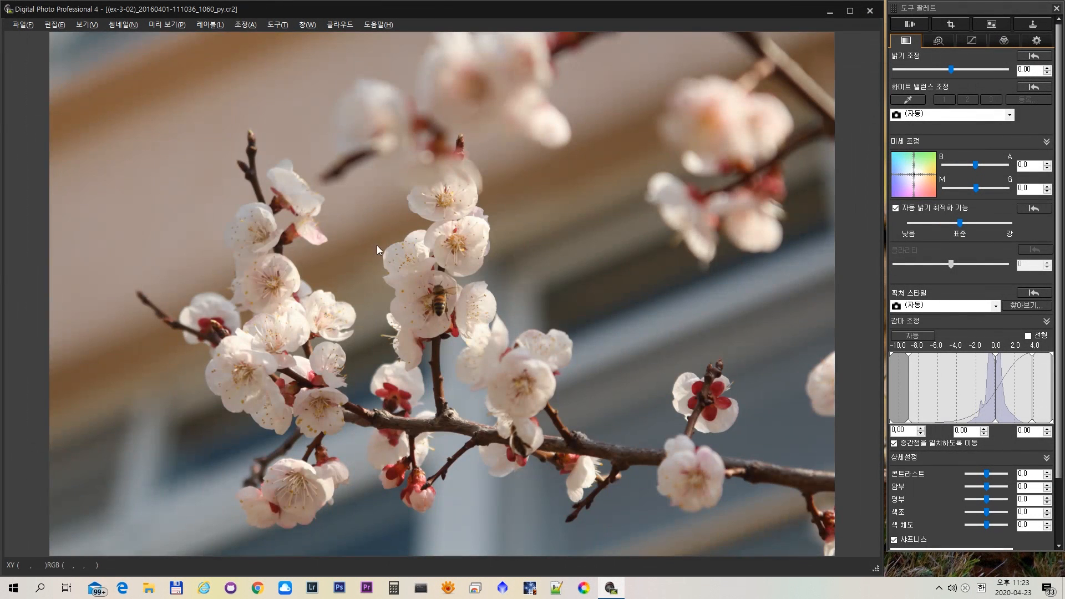
click(491, 308)
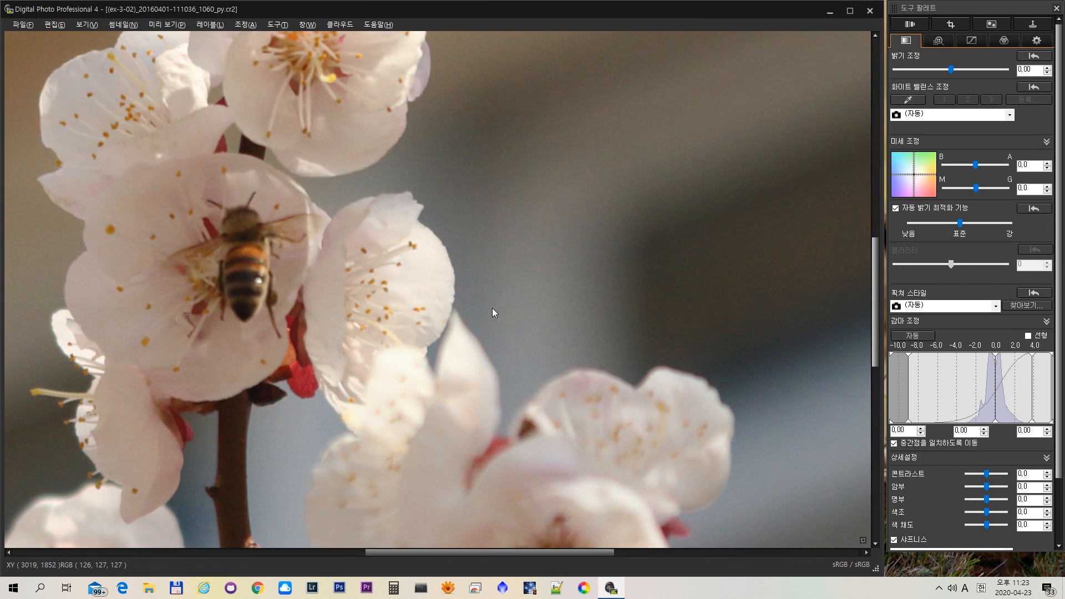
- Set the 언샵 마스크 세세함 of the blossom photo's sharpness to 8.0
click(971, 475)
click(987, 474)
scroll(1022, 470, down, 5)
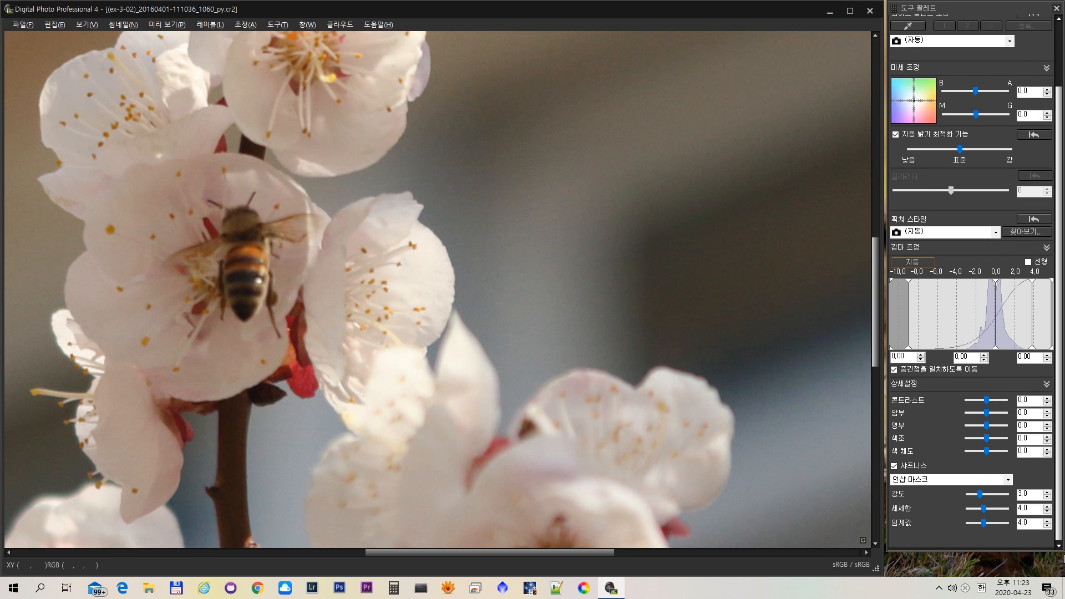
click(985, 513)
drag(985, 513, 995, 514)
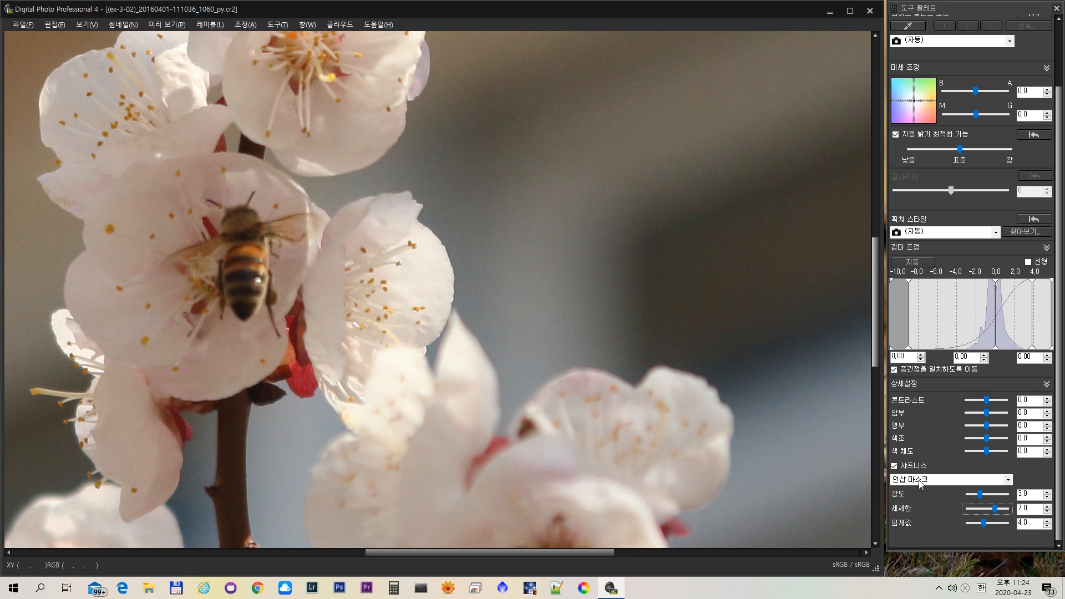
drag(997, 511, 999, 512)
- Show the whole blossom photo and turn 샤프니스 off and back on to compare the result
click(563, 193)
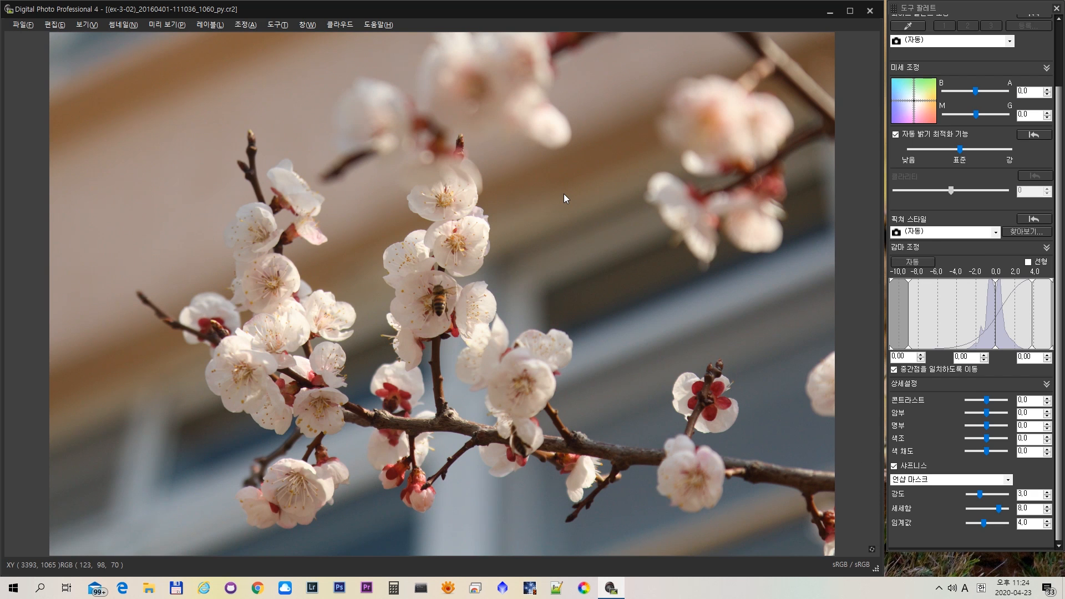
click(894, 466)
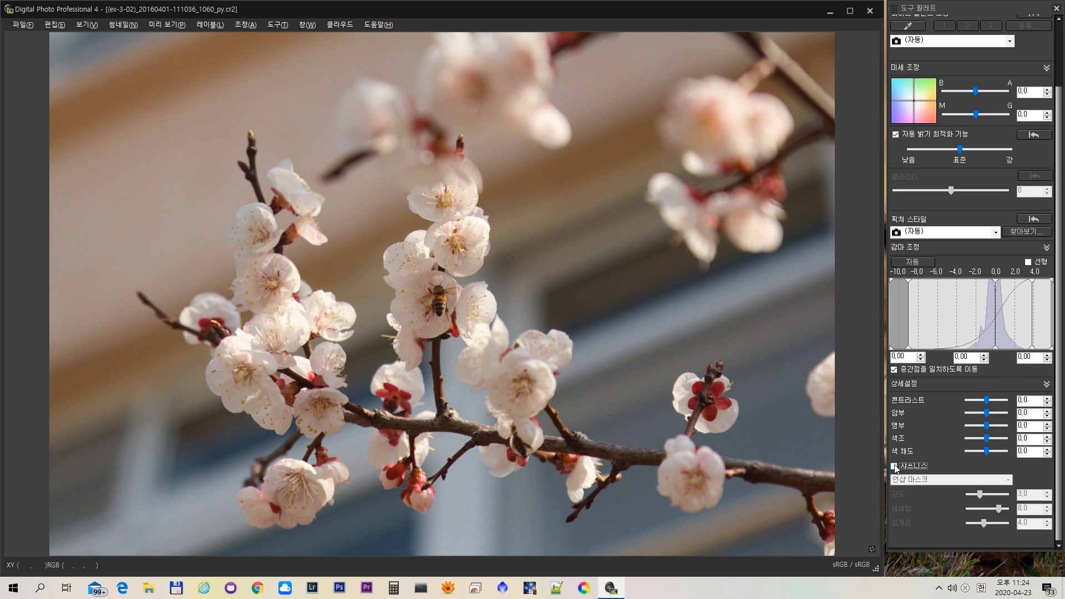
click(893, 465)
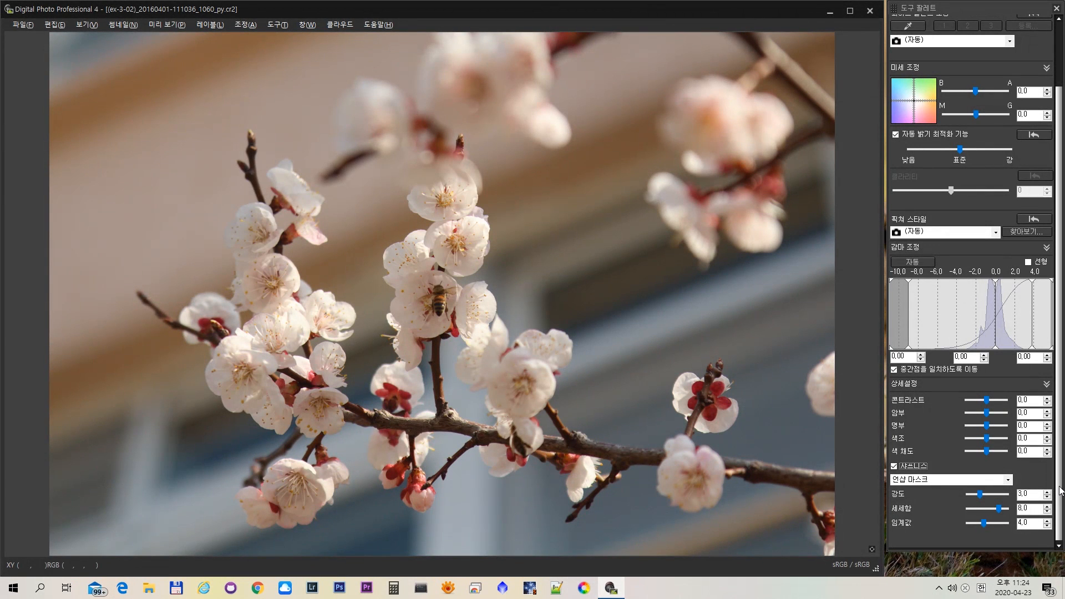
- Display the 이미지 세부 사항 조정 settings and move the 1:2 detail preview from the bee to a smooth grey area
scroll(1059, 489, up, 3)
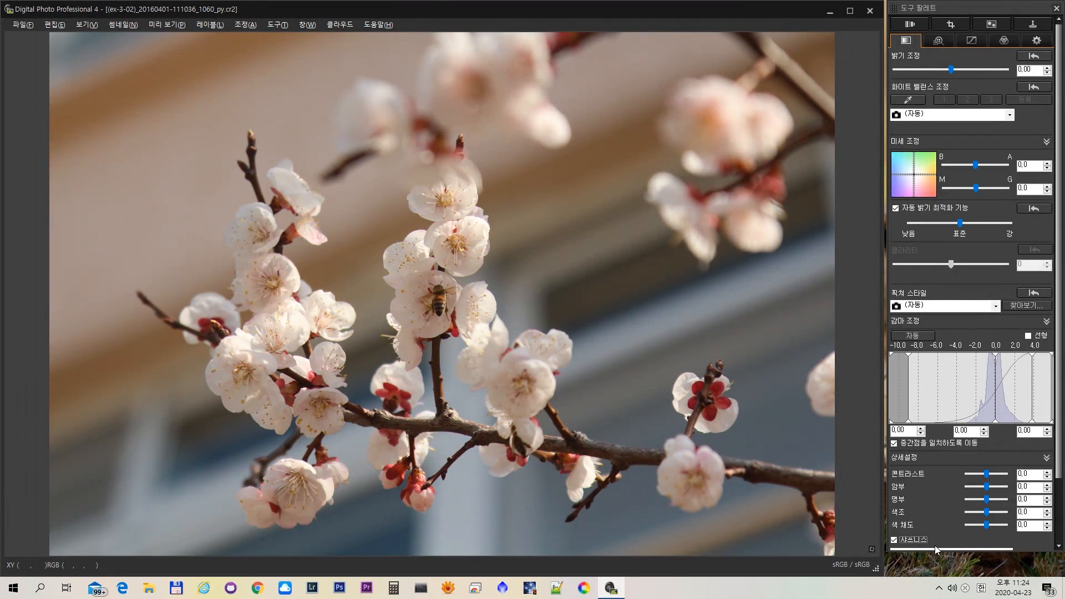
click(937, 42)
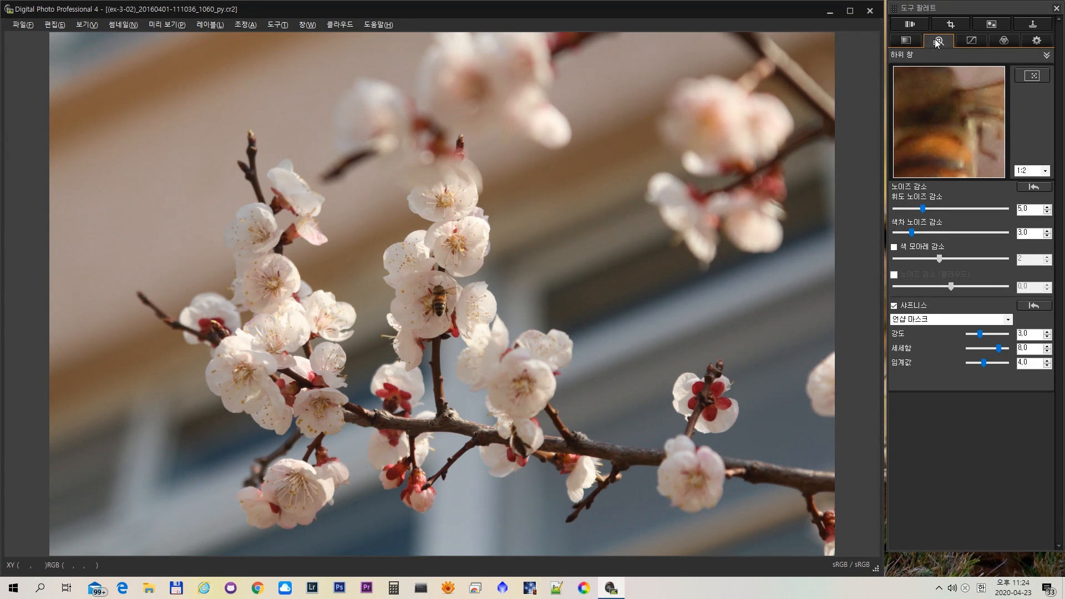
click(550, 258)
click(550, 258)
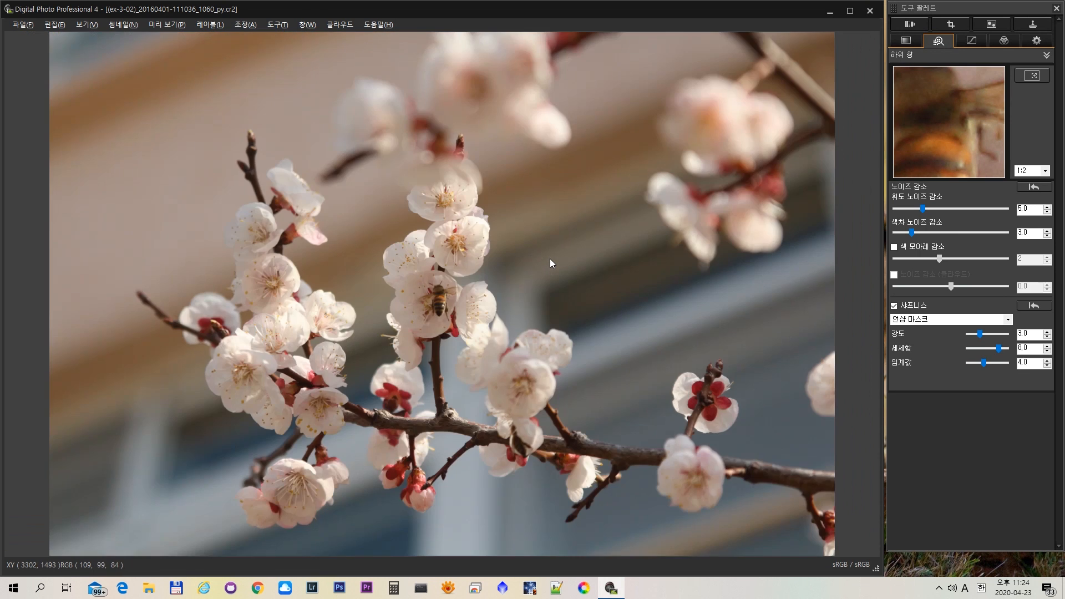
drag(976, 101, 929, 146)
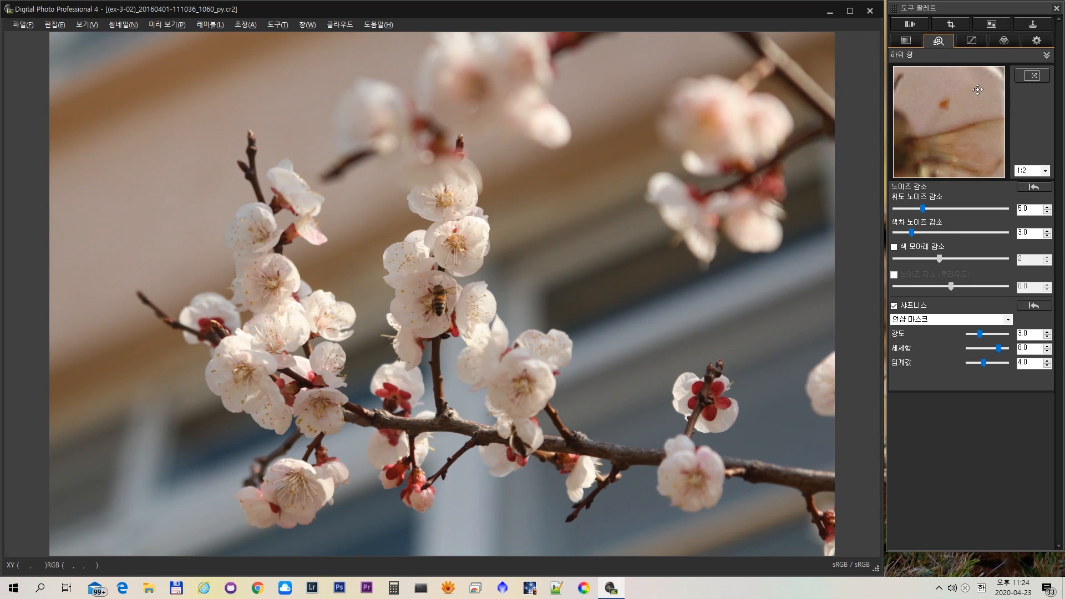
drag(977, 91, 953, 139)
drag(967, 100, 942, 91)
drag(959, 131, 945, 148)
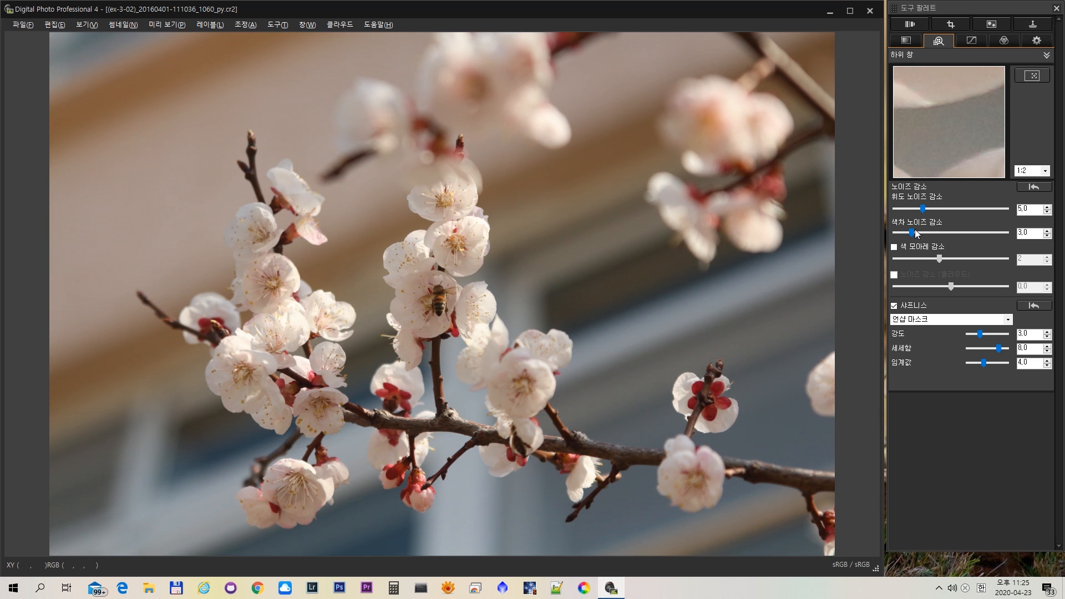
- Try stronger 휘도 and 색차 노이즈 감소 values and restore the original noise reduction settings
drag(911, 233, 928, 235)
drag(926, 210, 930, 211)
click(1035, 188)
click(1034, 188)
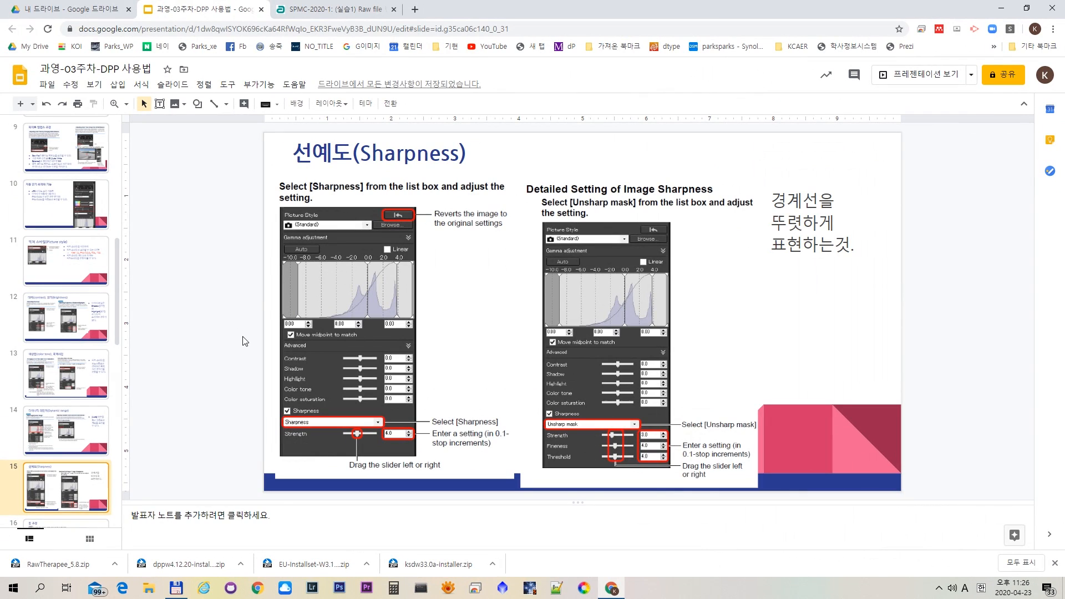
- In the Google Slides lecture, go to slide 16 about tone adjustment (톤 조정)
scroll(28, 460, down, 4)
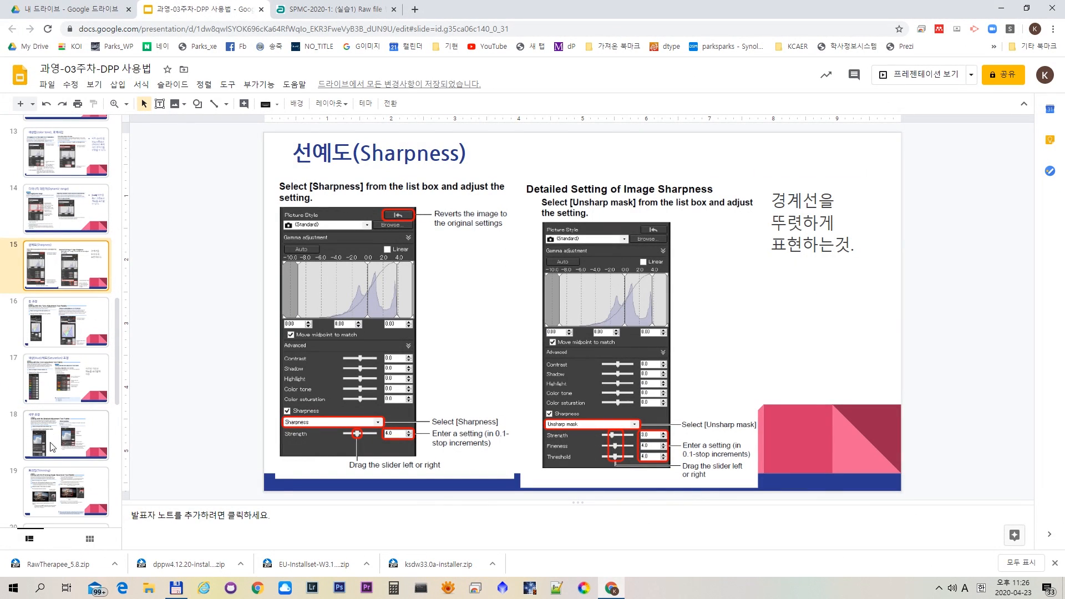
click(65, 327)
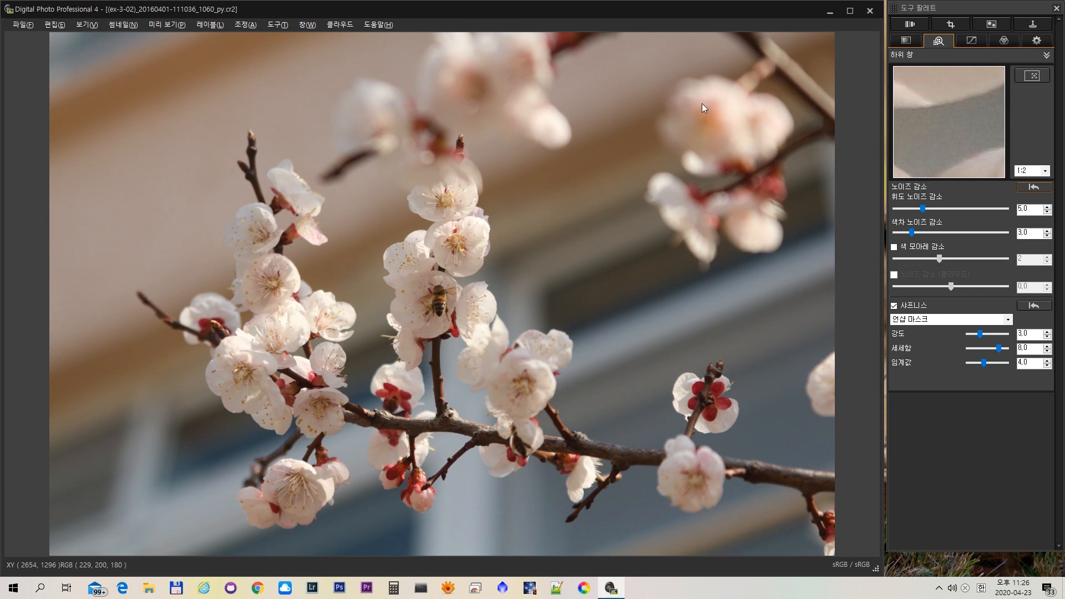
- Back in Digital Photo Professional, close the blossom photo ex-3-02 and open the stage photo ex-3-07
click(871, 14)
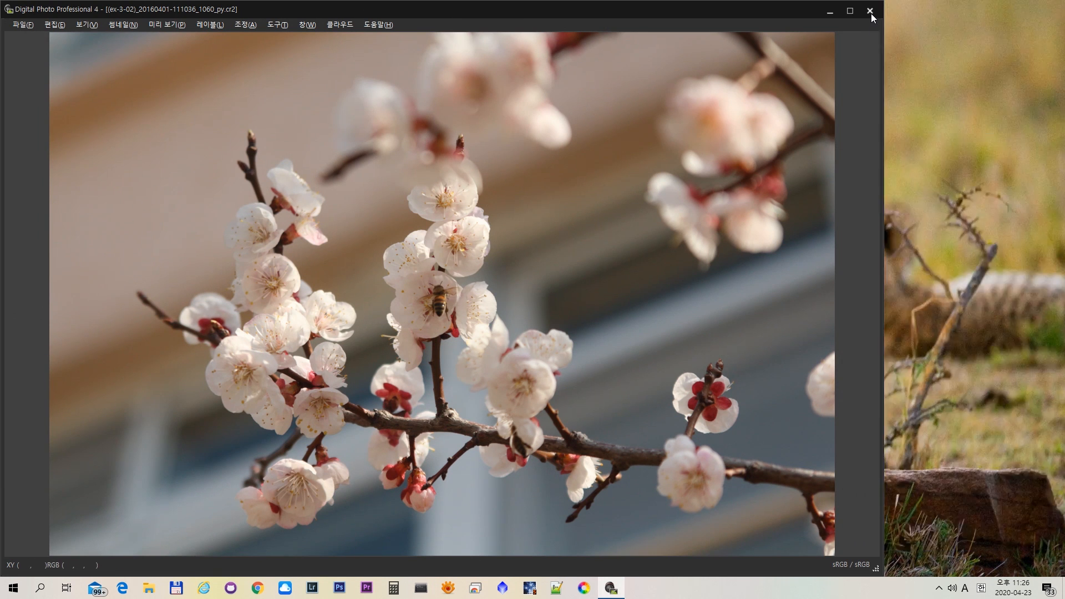
click(871, 12)
click(636, 351)
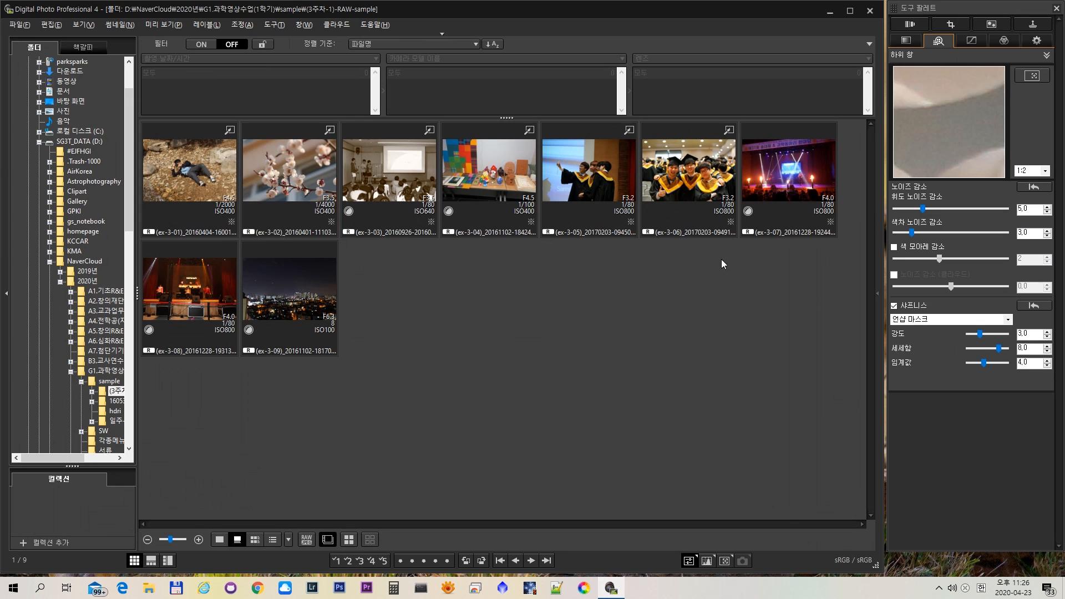
click(787, 164)
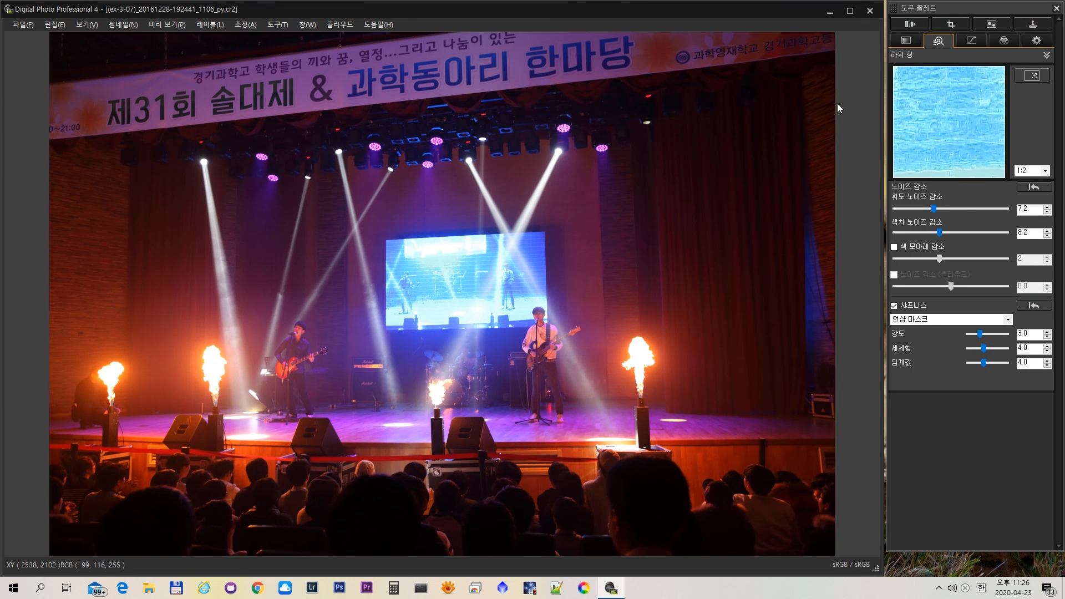
- Raise the midpoint of the RGB tone curve to X 106, Y 151 and enable 자동 밝기 최적화 기능
click(975, 43)
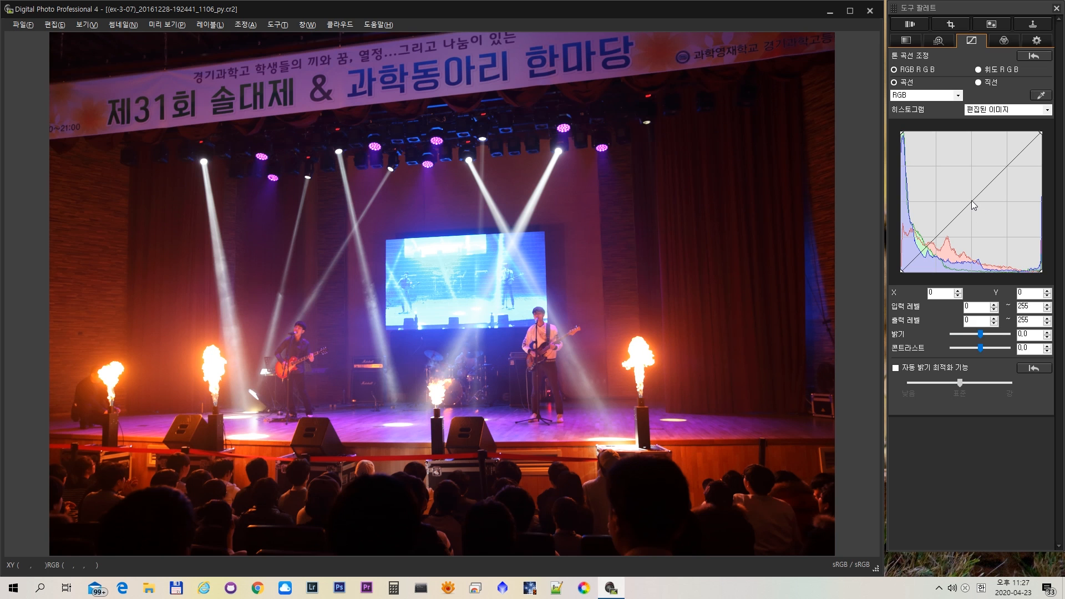
mouse_move(972, 201)
mouse_down()
mouse_move(959, 192)
mouse_move(983, 215)
mouse_move(960, 193)
mouse_up()
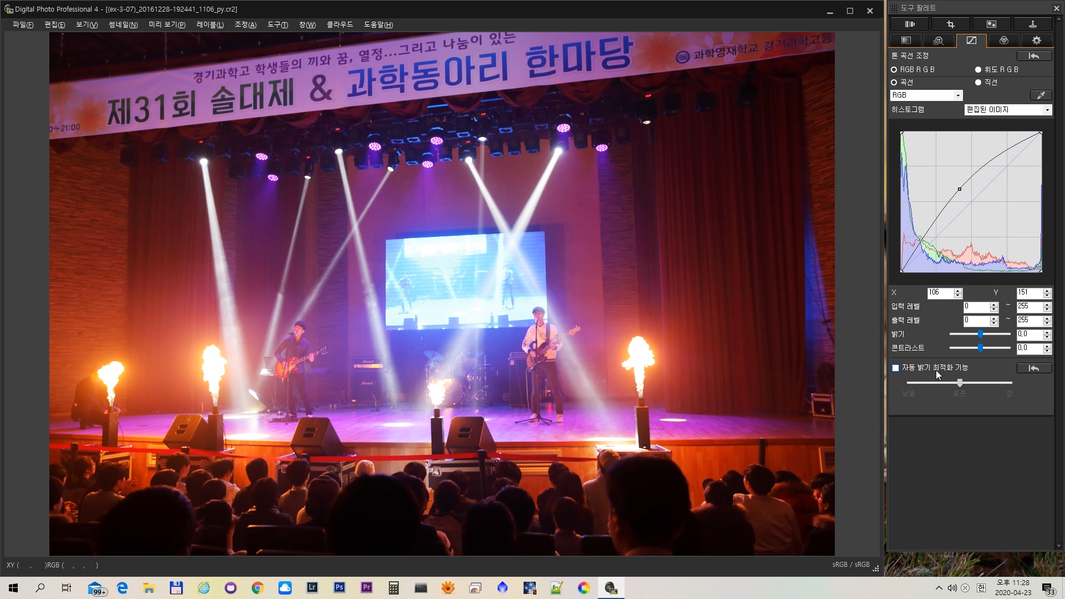
click(895, 367)
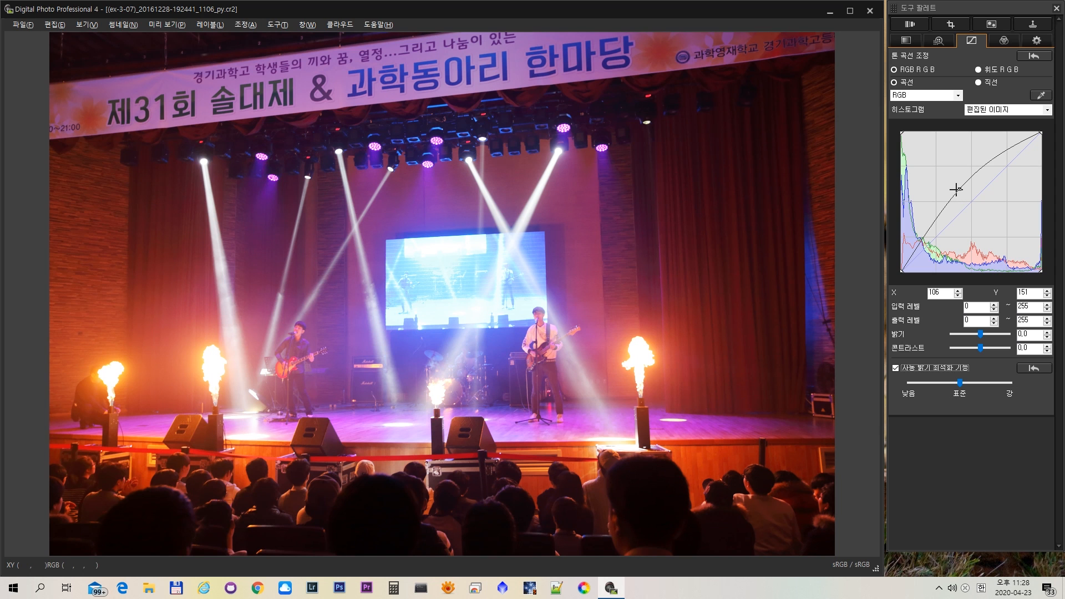
- Move the tone curve's midpoint to 128, 128 and shape an S-curve with points at 179, 197 and 78, 58
drag(957, 189, 979, 210)
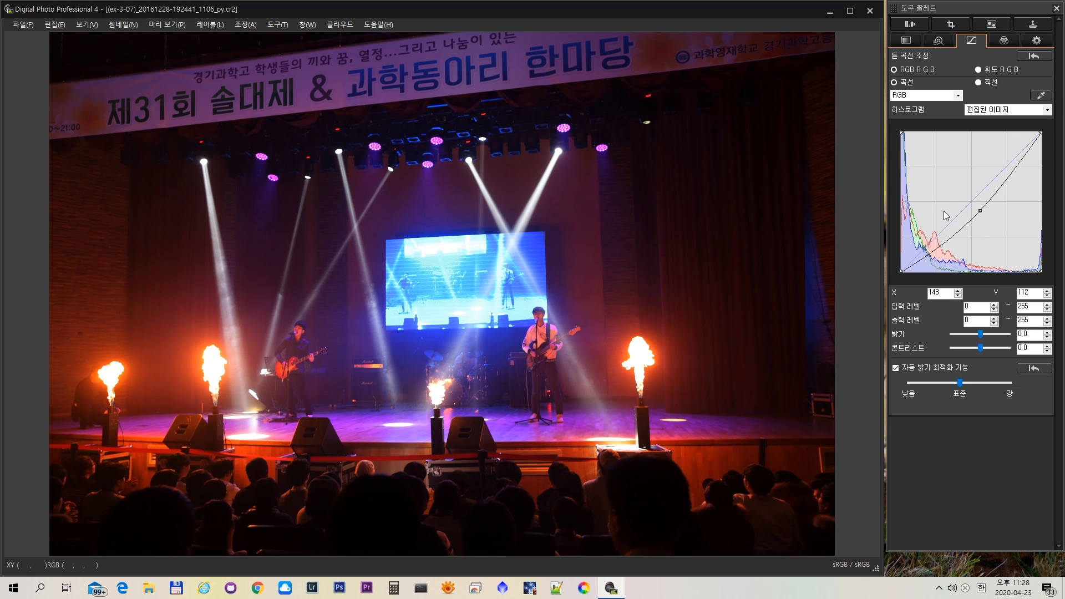
drag(980, 211, 968, 197)
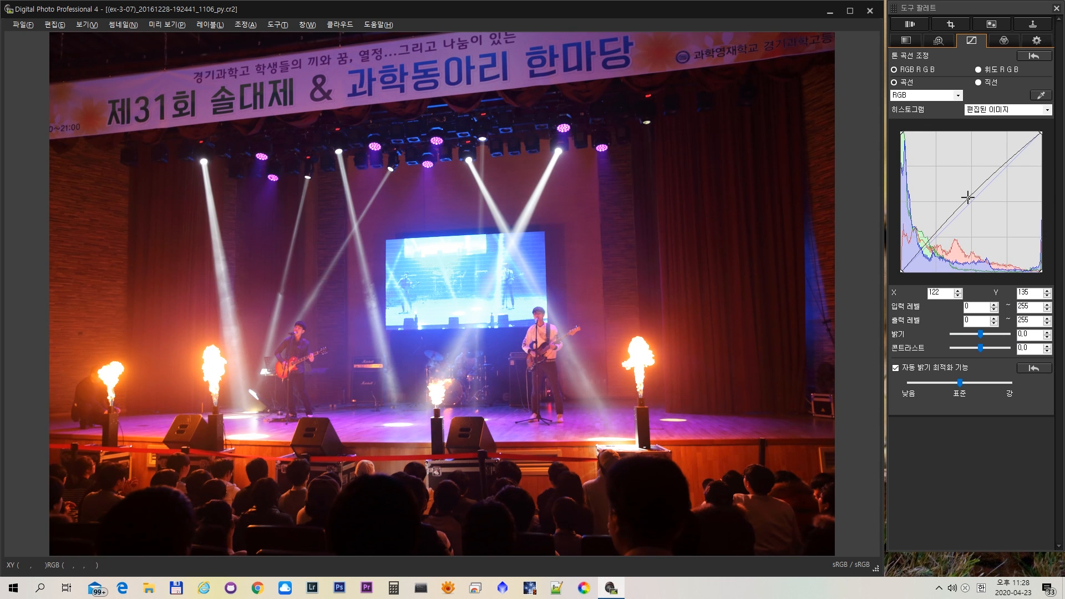
drag(968, 197, 971, 201)
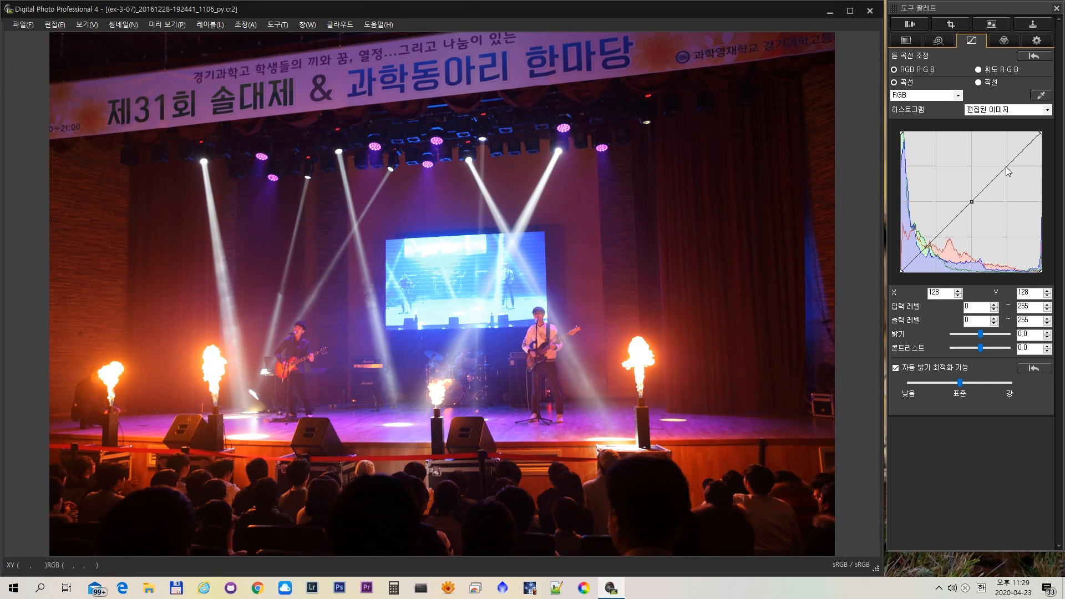
drag(1005, 167, 1000, 163)
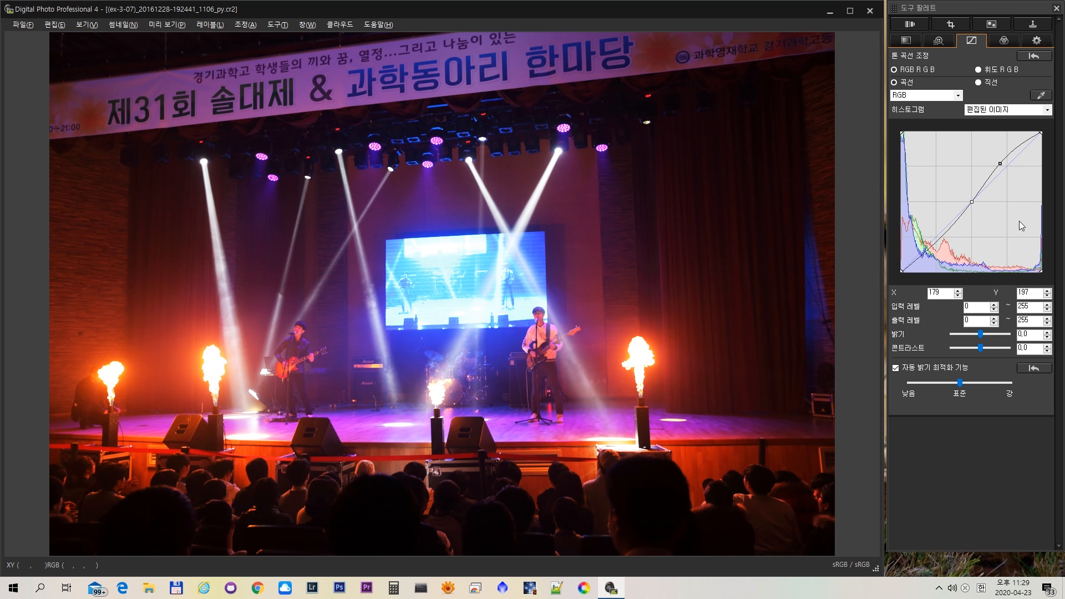
drag(941, 237, 943, 240)
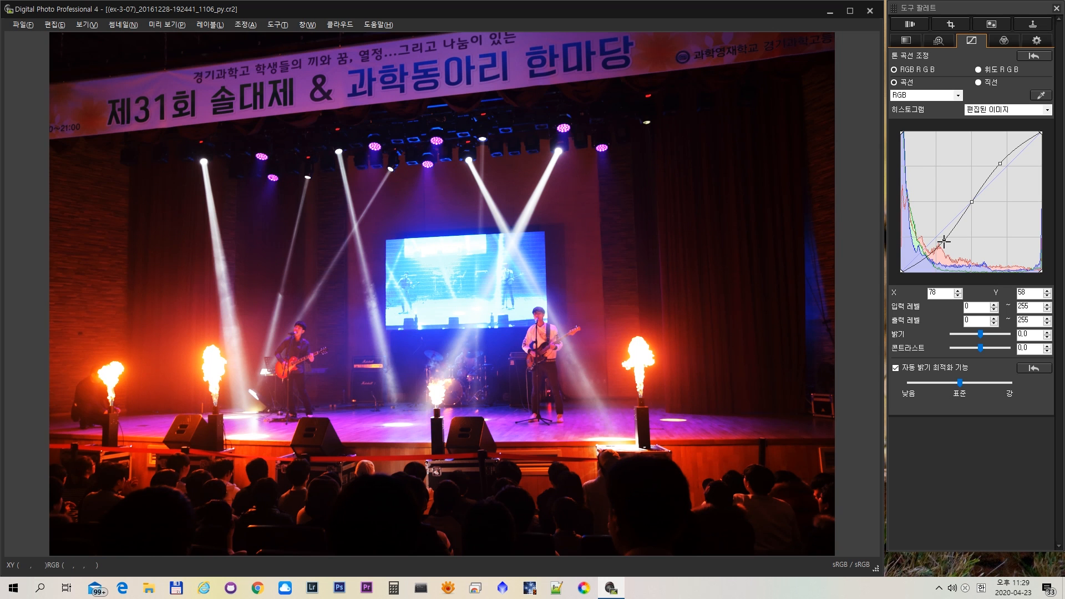
- Try a tone curve 콘트라스트 of 39.0 and reduce it to 3.0
click(980, 350)
drag(980, 351, 989, 351)
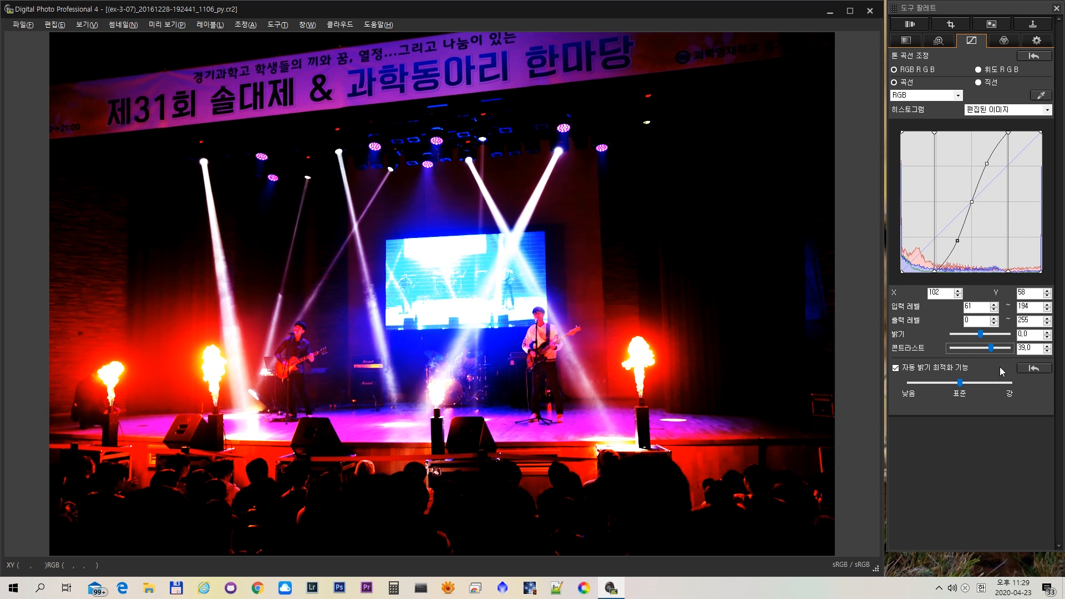
drag(991, 348, 981, 349)
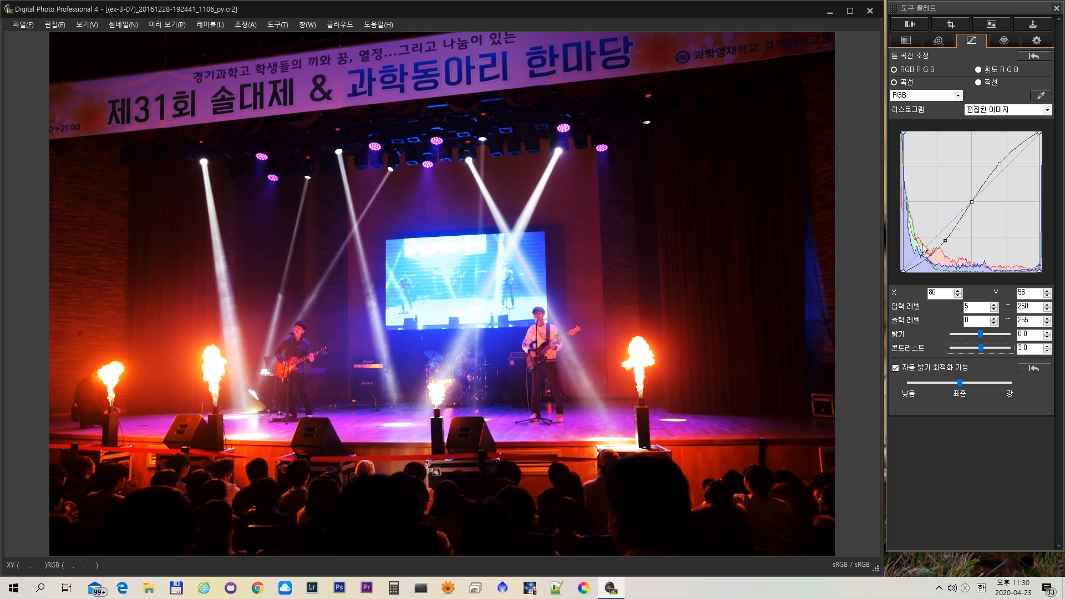
- Soften the S-curve by moving its lower point to 74, 62 and its upper point to 188, 203
drag(942, 239, 941, 239)
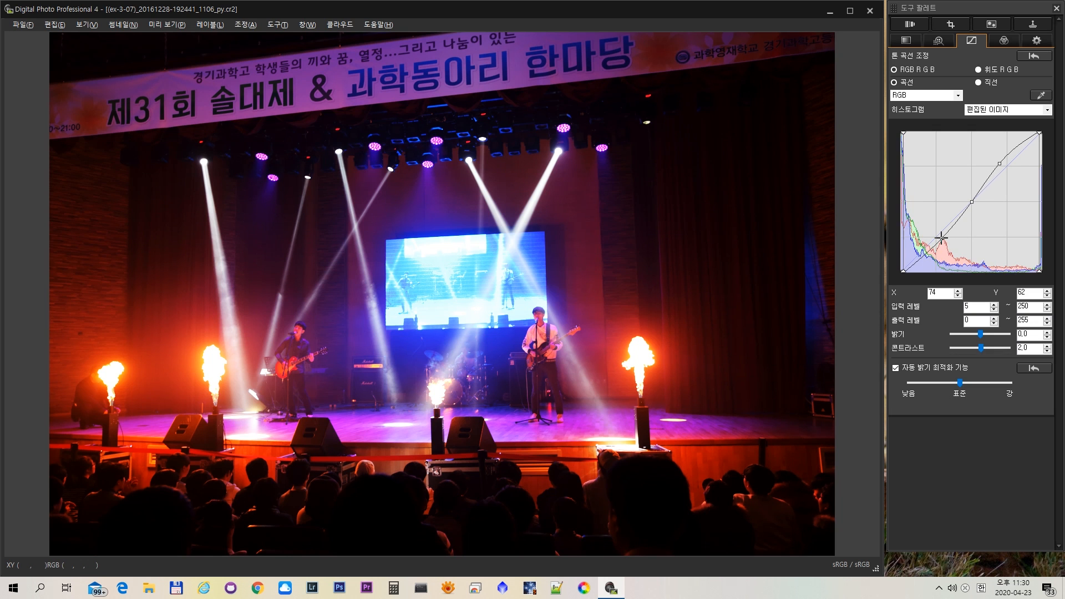
click(1000, 163)
drag(1000, 161, 1003, 160)
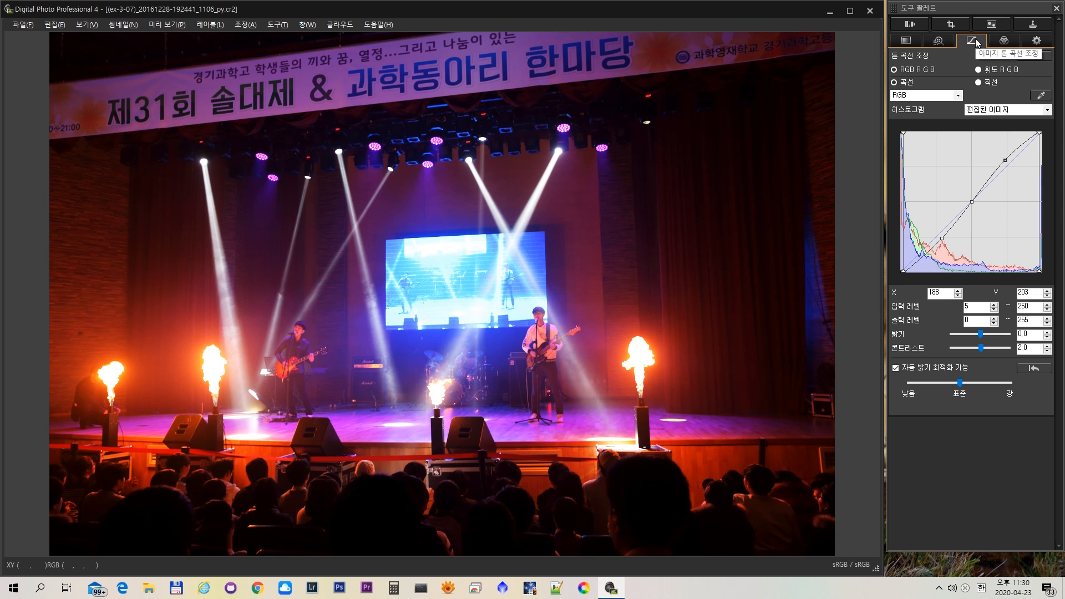
- Close the stage photo, switch to the Google Slides lecture and go to slide 17
click(870, 11)
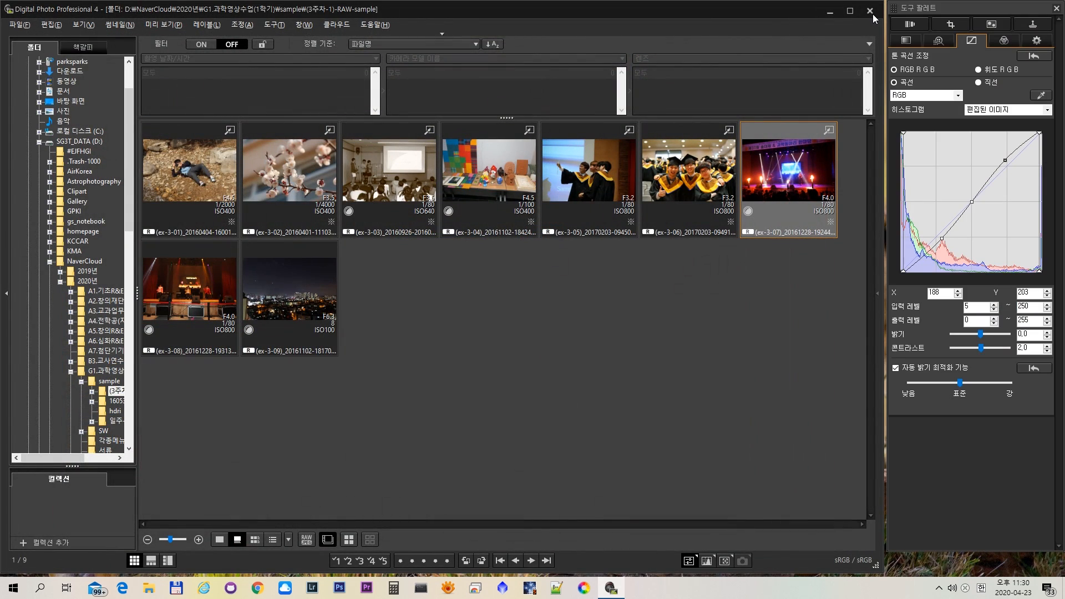
click(873, 14)
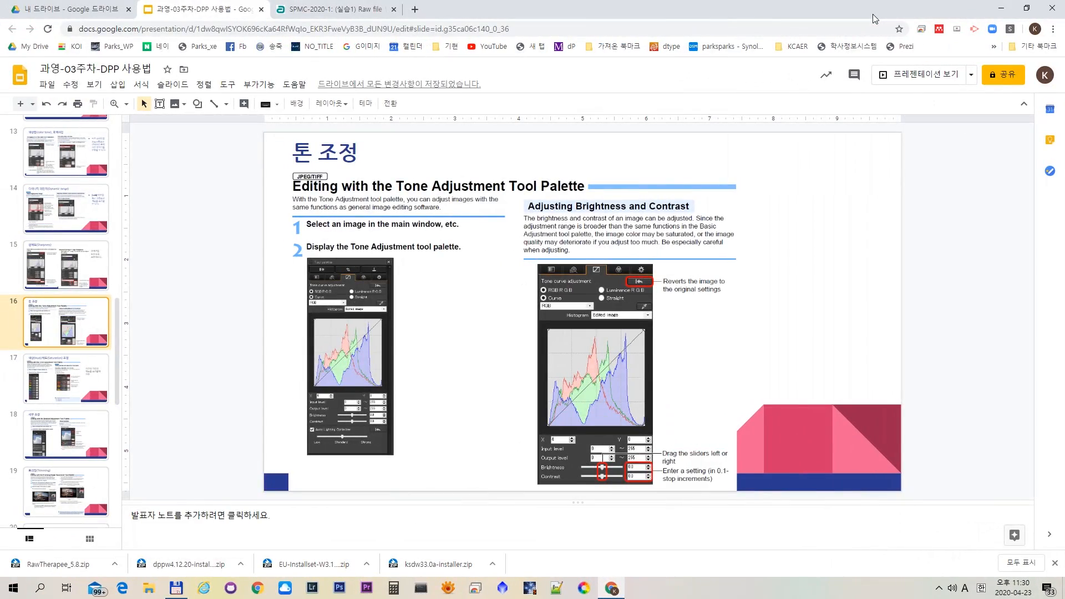
click(80, 373)
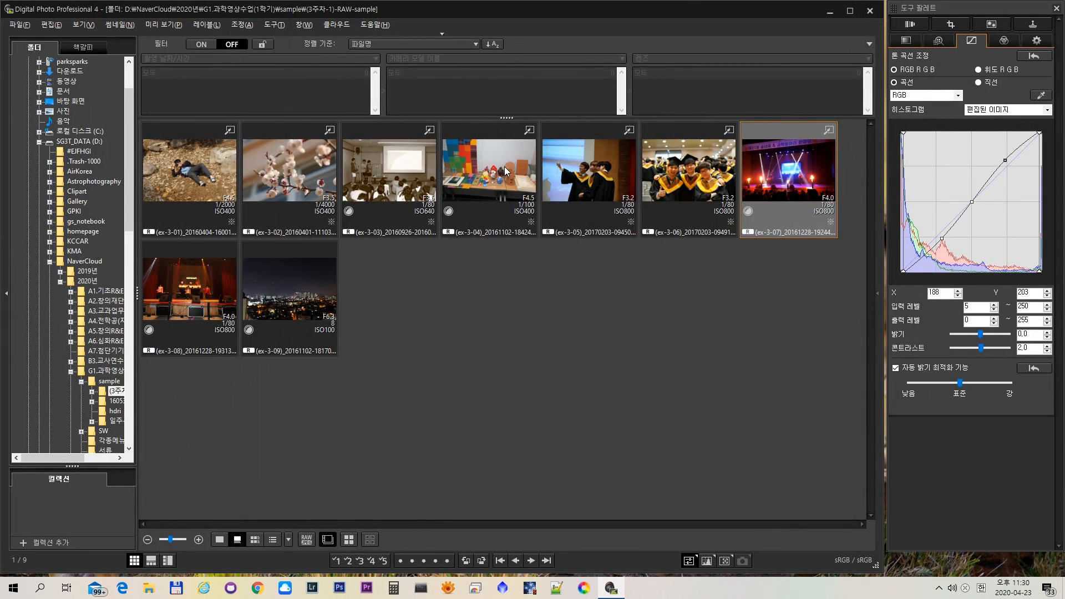
- Back in Digital Photo Professional, open the craft table photo ex-3-04 and set the 빨간색 saturation in 색 조정 to 6.0
click(506, 170)
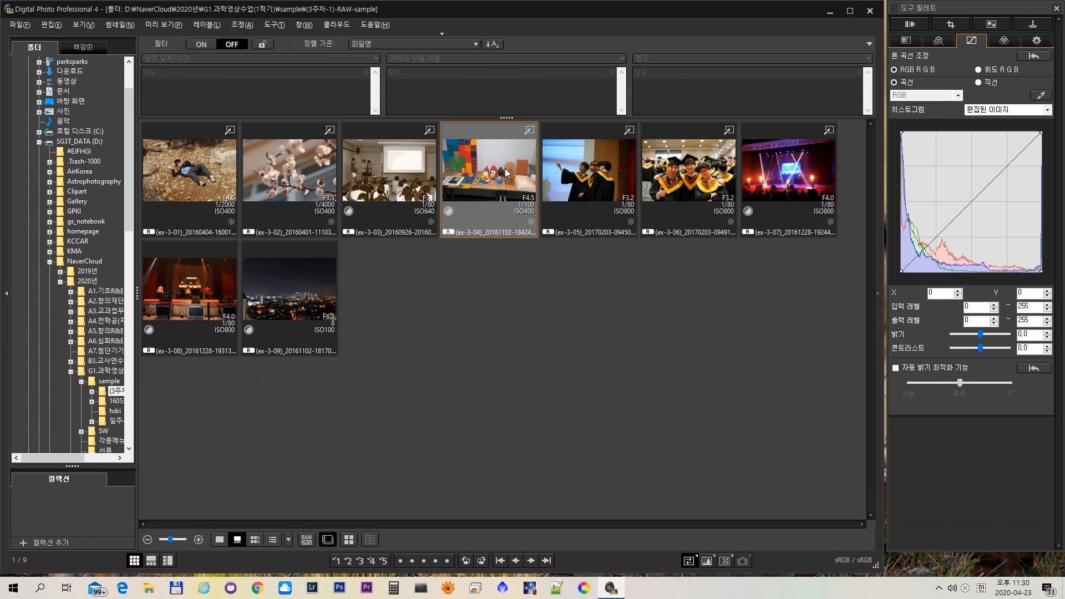
double_click(506, 172)
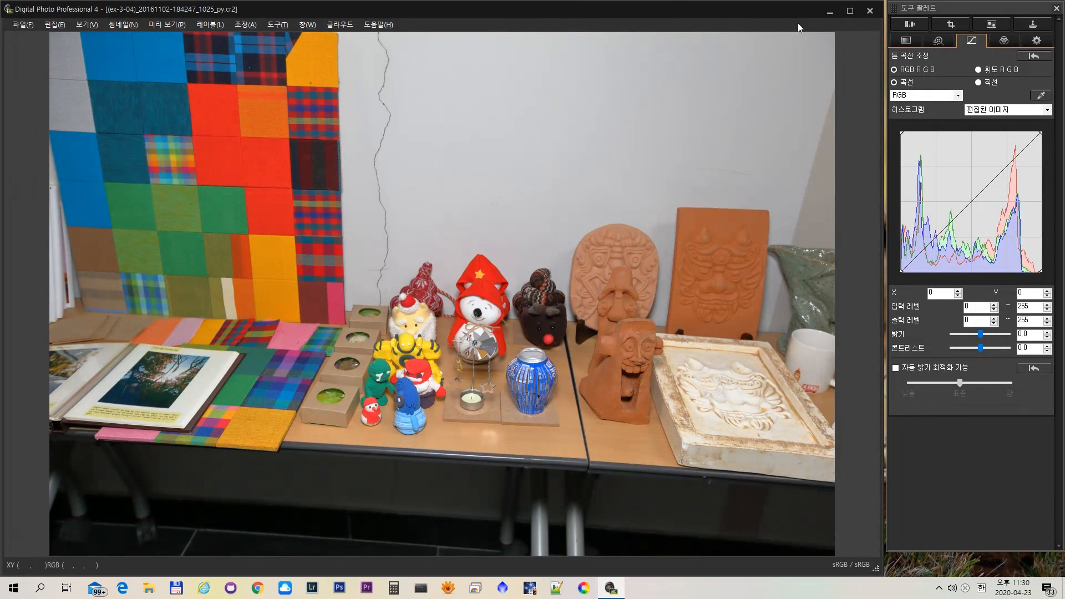
click(997, 41)
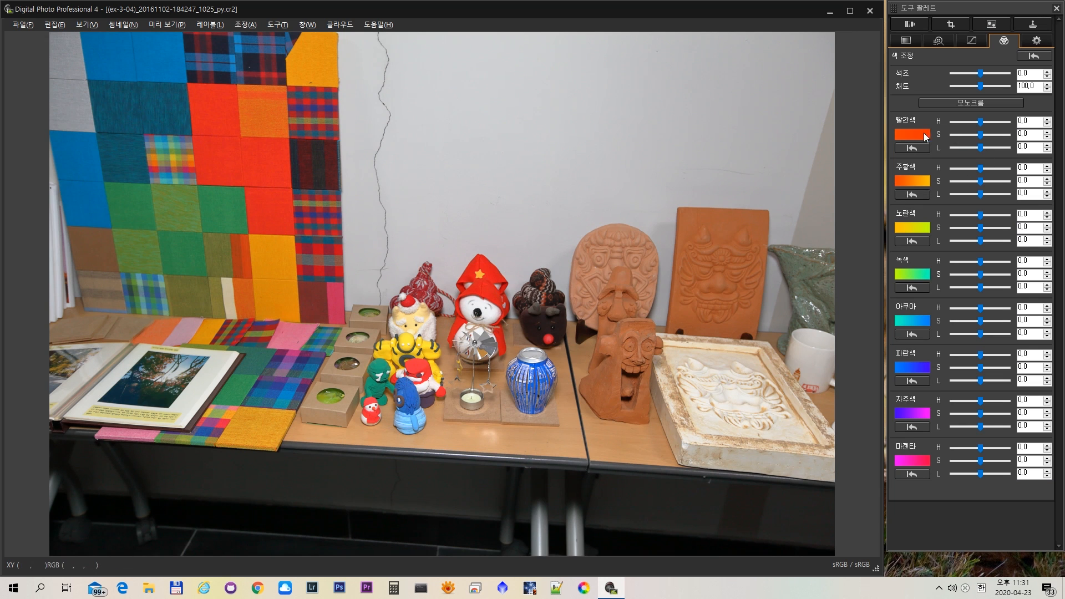
click(983, 139)
drag(978, 135, 998, 141)
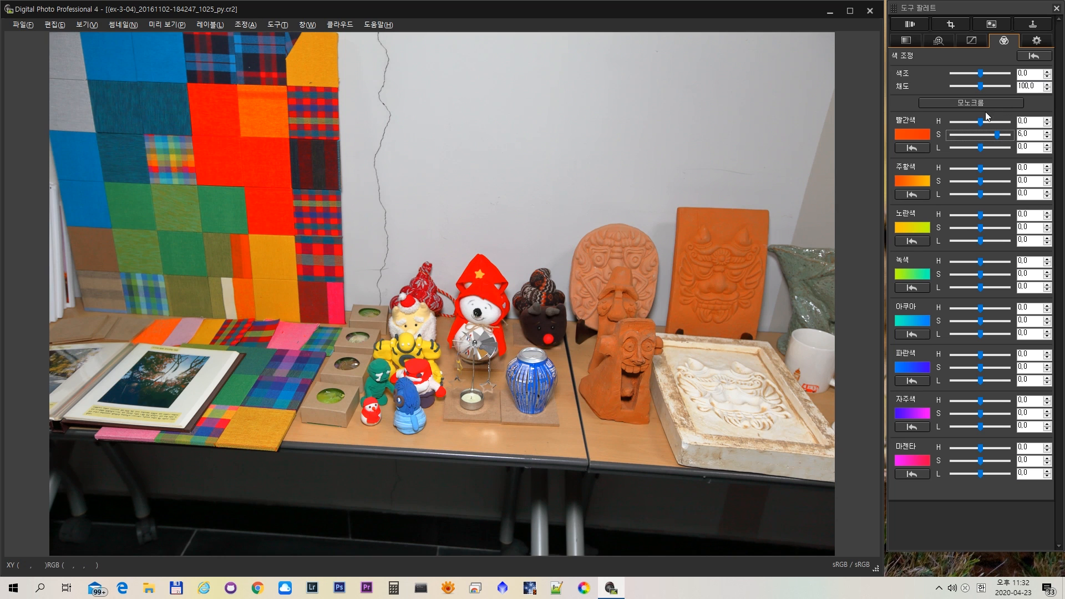
- Lower the 빨간색 saturation of the craft table photo to 2.0 and close the photo
drag(997, 135, 988, 134)
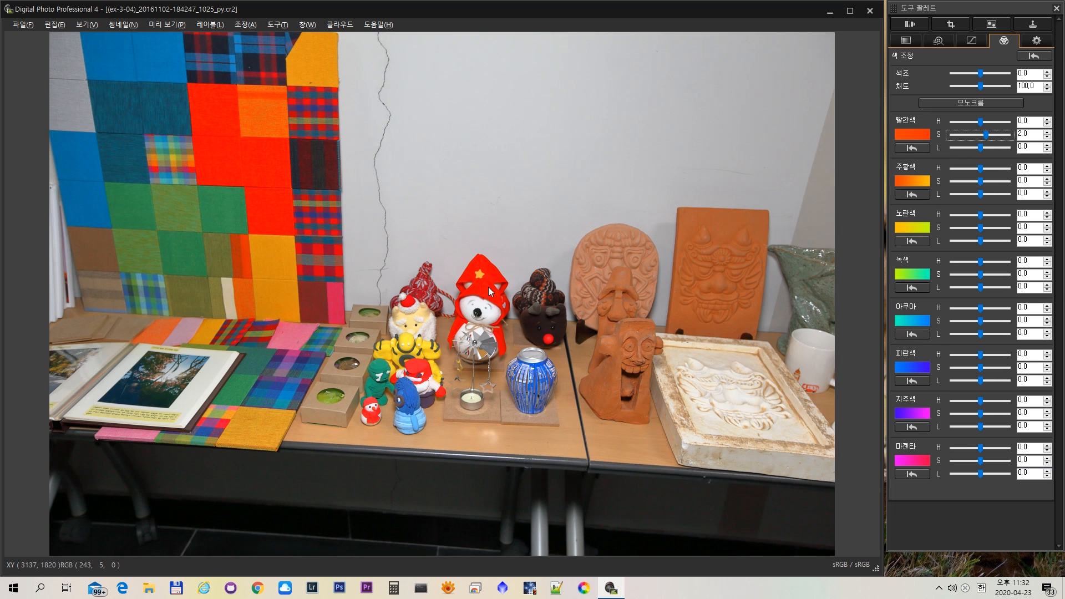
click(870, 12)
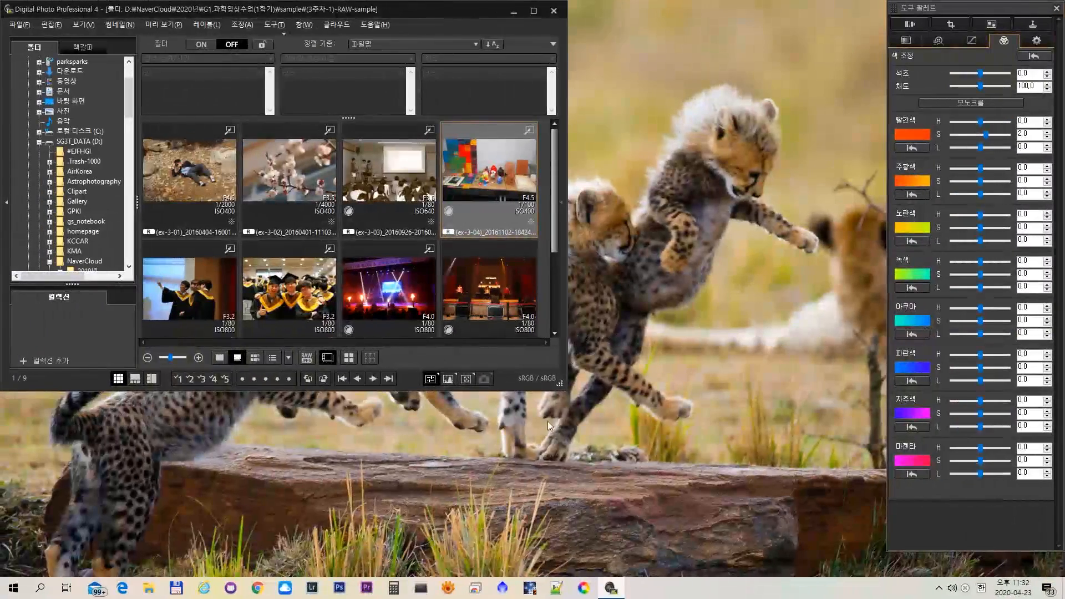
drag(567, 390, 877, 570)
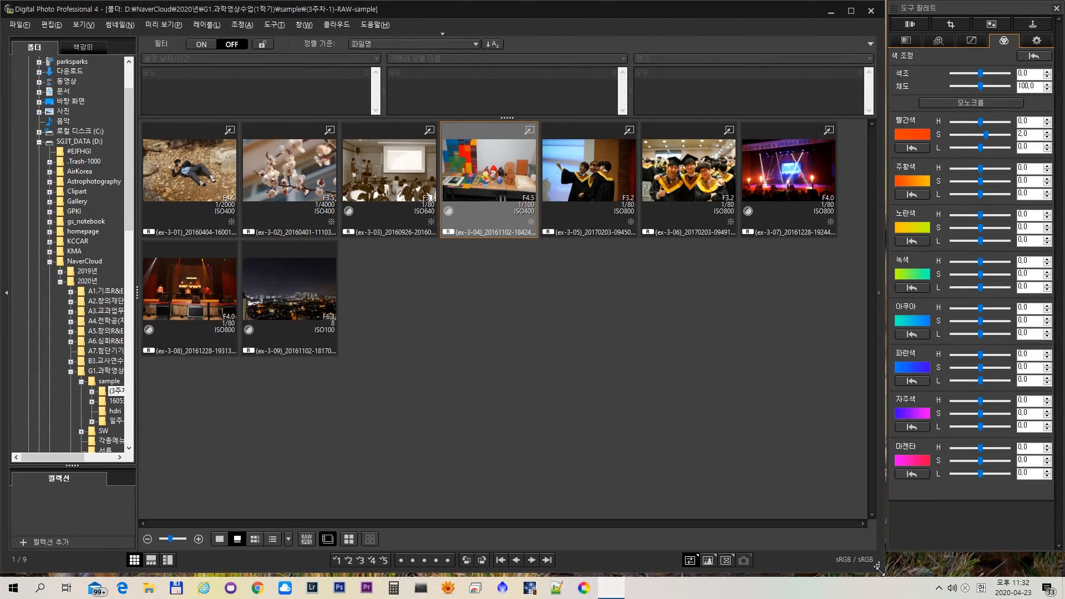
- Switch to the Google Slides lecture, show slide 18 on 세부 조정, and return to Digital Photo Professional
key(alt+Tab)
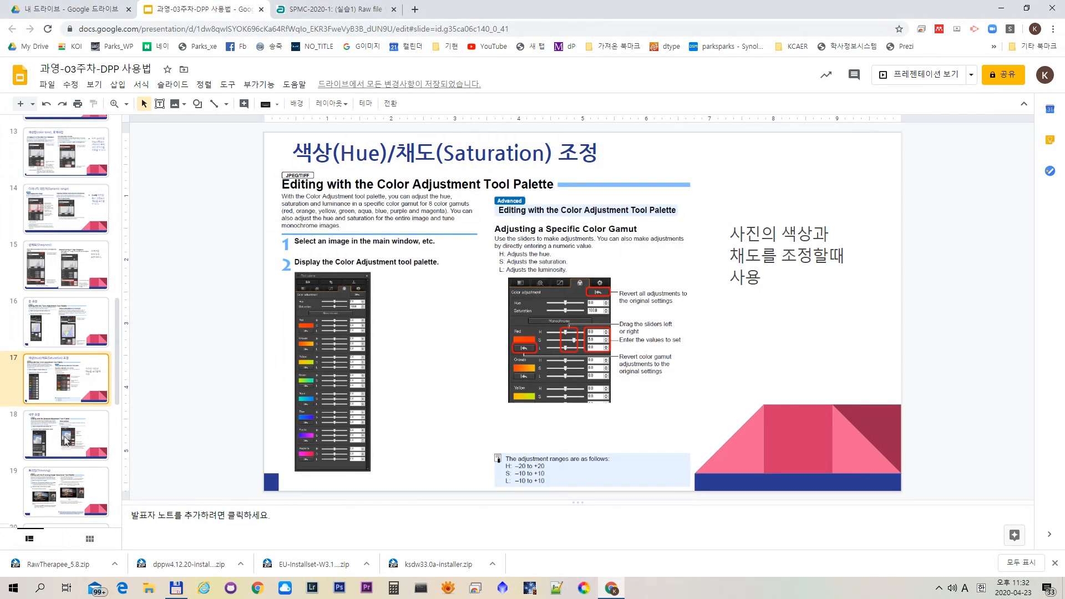
click(66, 440)
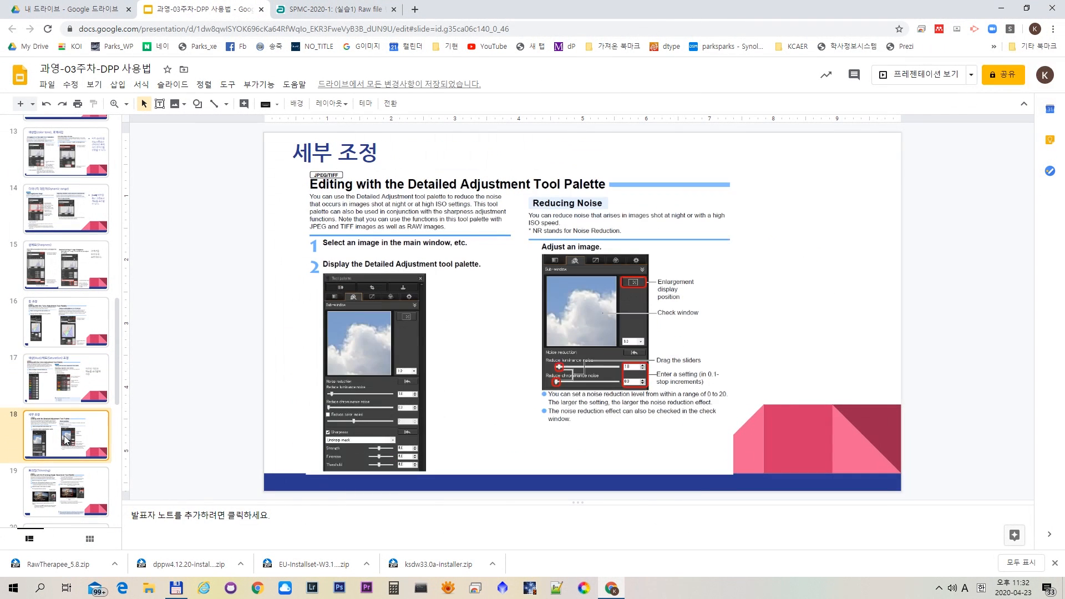
key(alt+Tab)
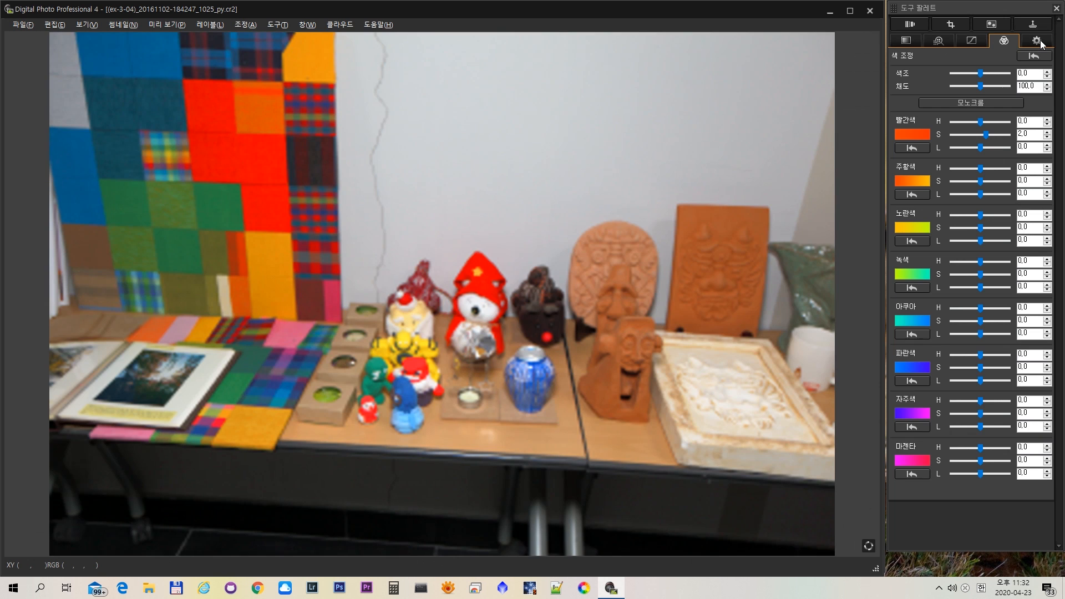
- Reopen the craft table photo ex-3-04 and review its 작업 색 공간 choices and lens correction settings
click(1038, 41)
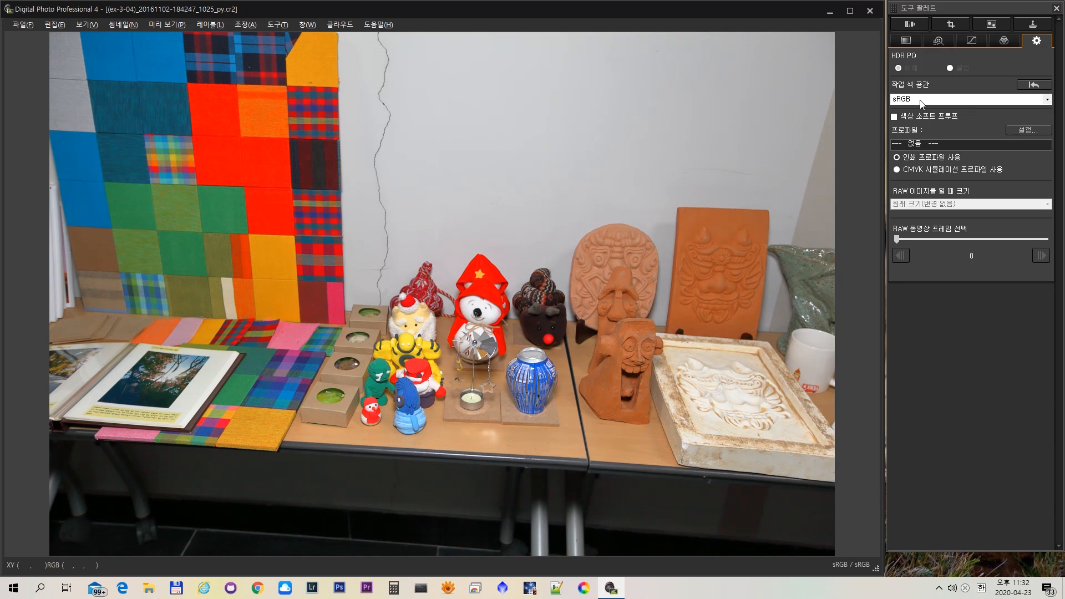
click(920, 100)
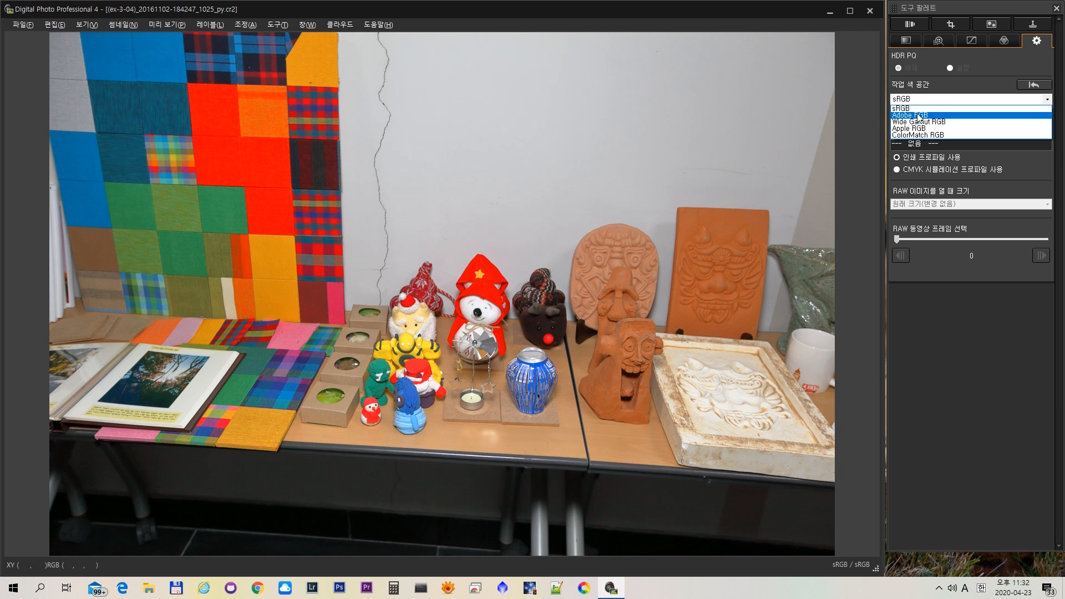
click(999, 83)
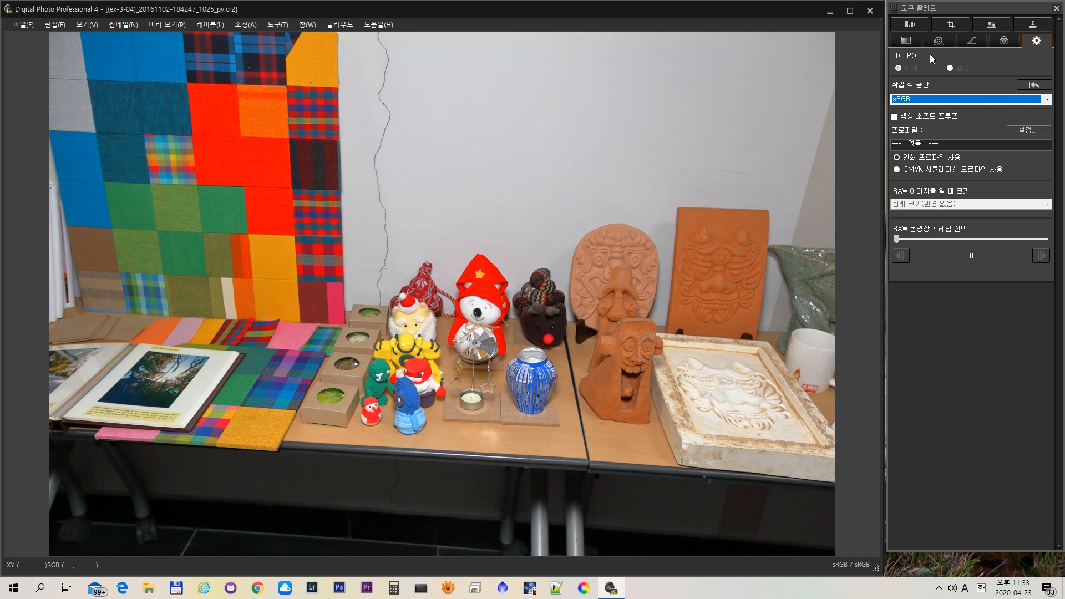
click(909, 25)
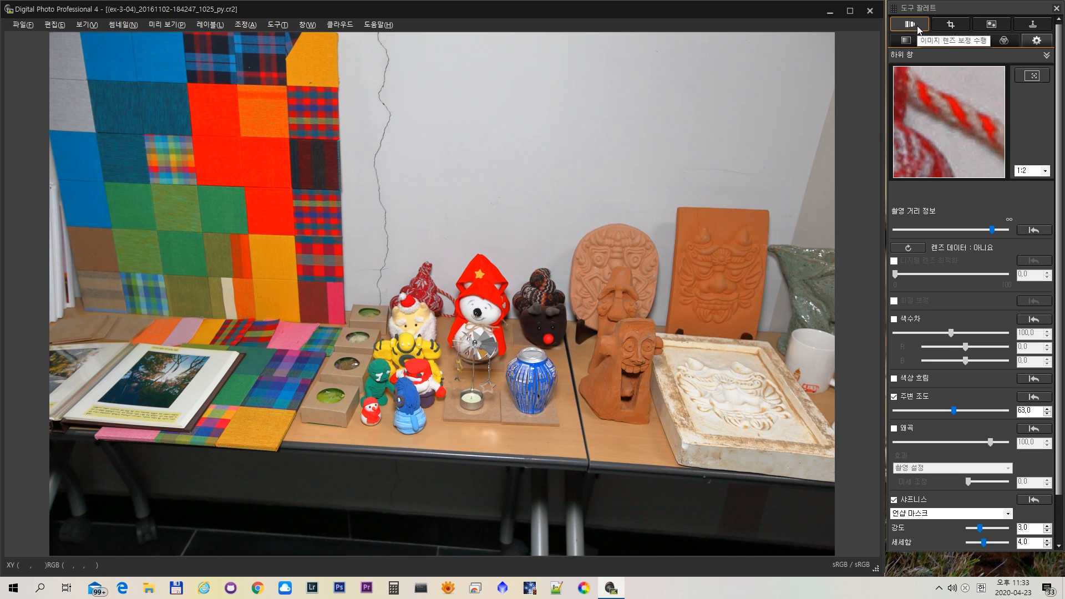
- Draw a 3:2 trimming frame of about 4693 × 3129 pixels on the craft table photo and move it to about X 832, Y 516
click(954, 24)
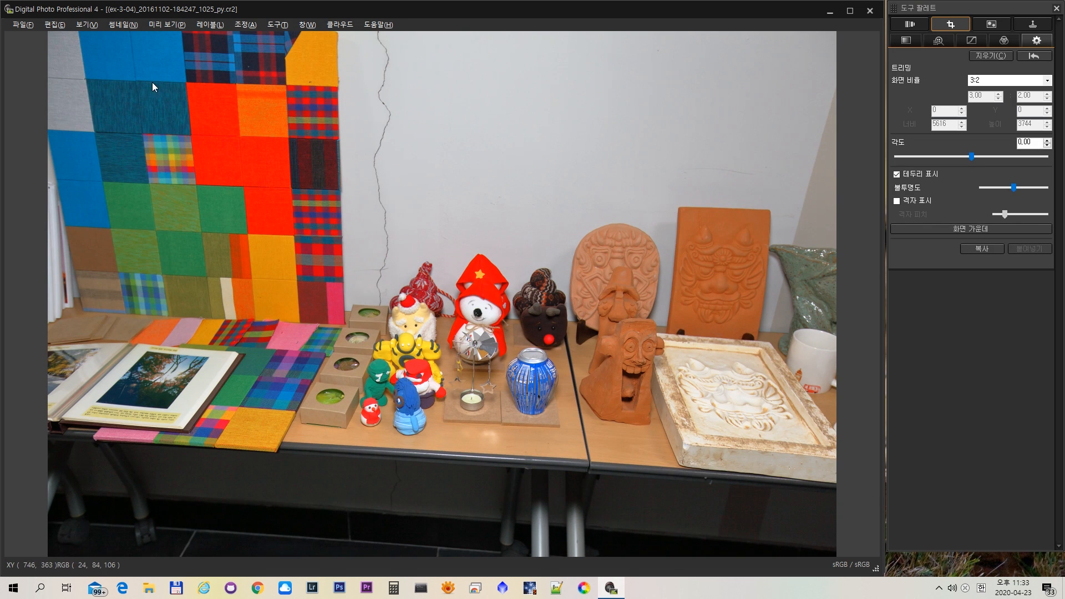
drag(124, 76, 783, 469)
drag(425, 336, 465, 363)
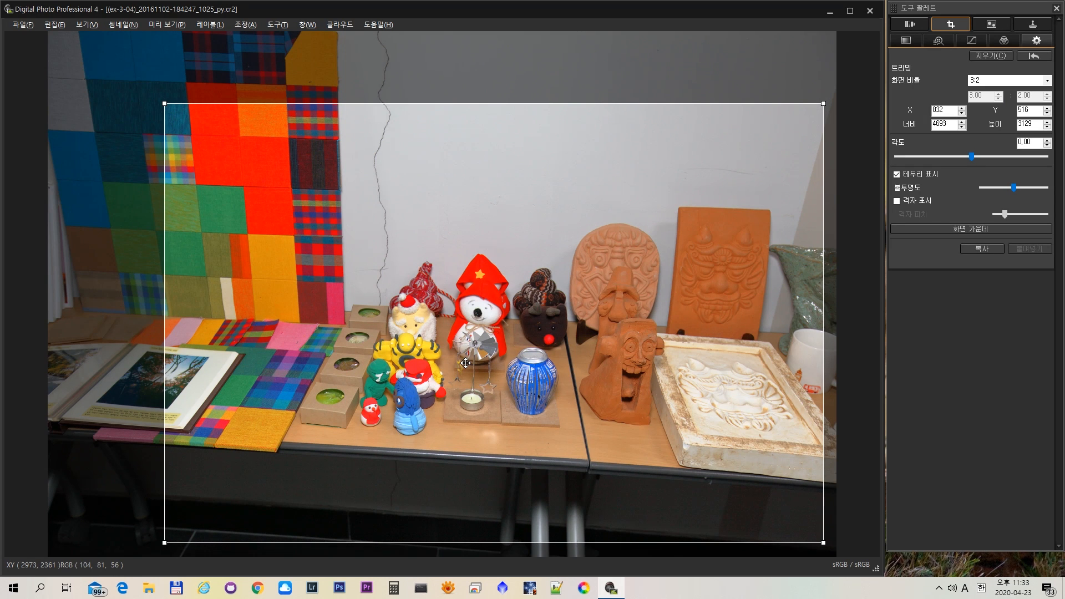
- Review the available 화면 비율 options for the trimming frame and keep 3:2
click(985, 86)
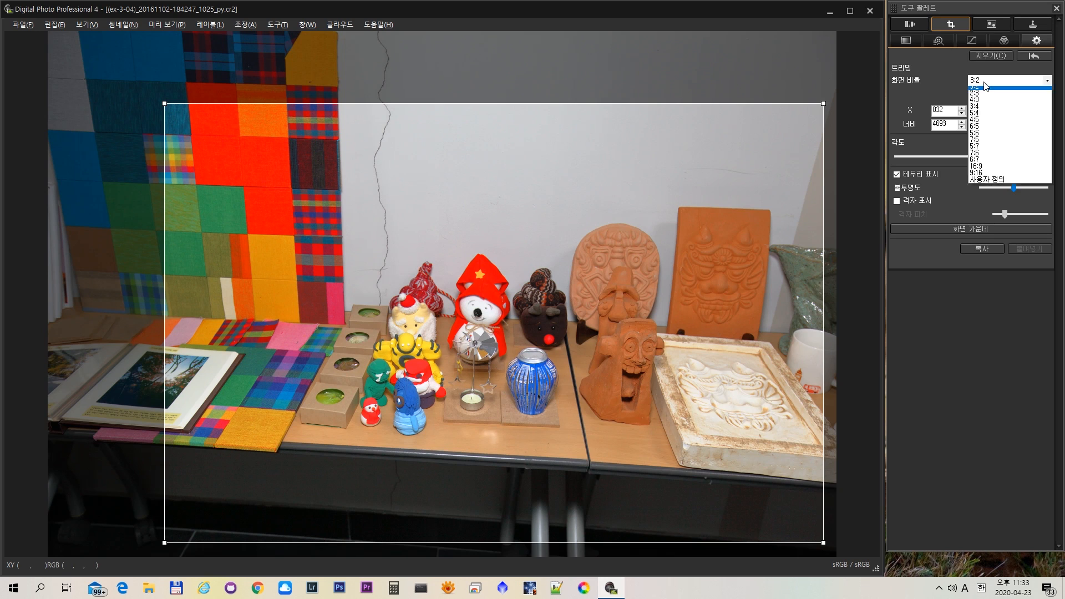
click(985, 86)
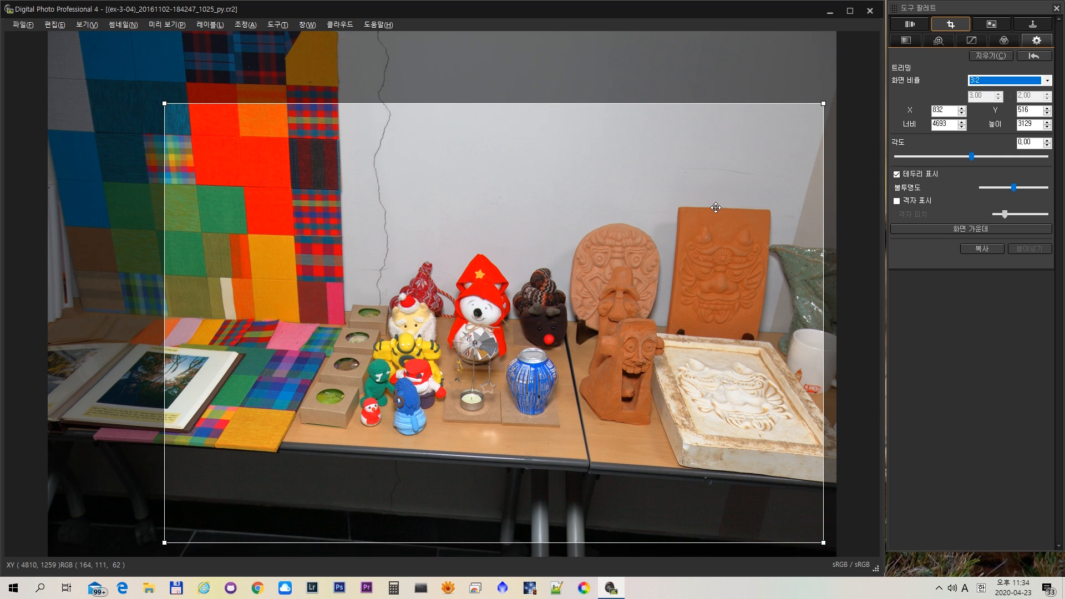
click(1047, 80)
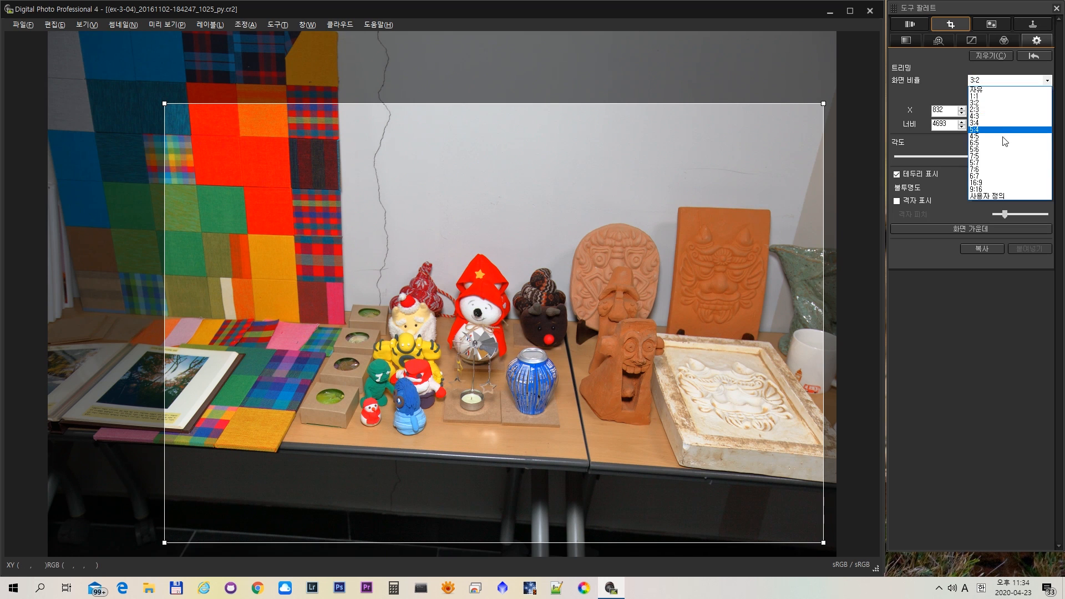
click(976, 103)
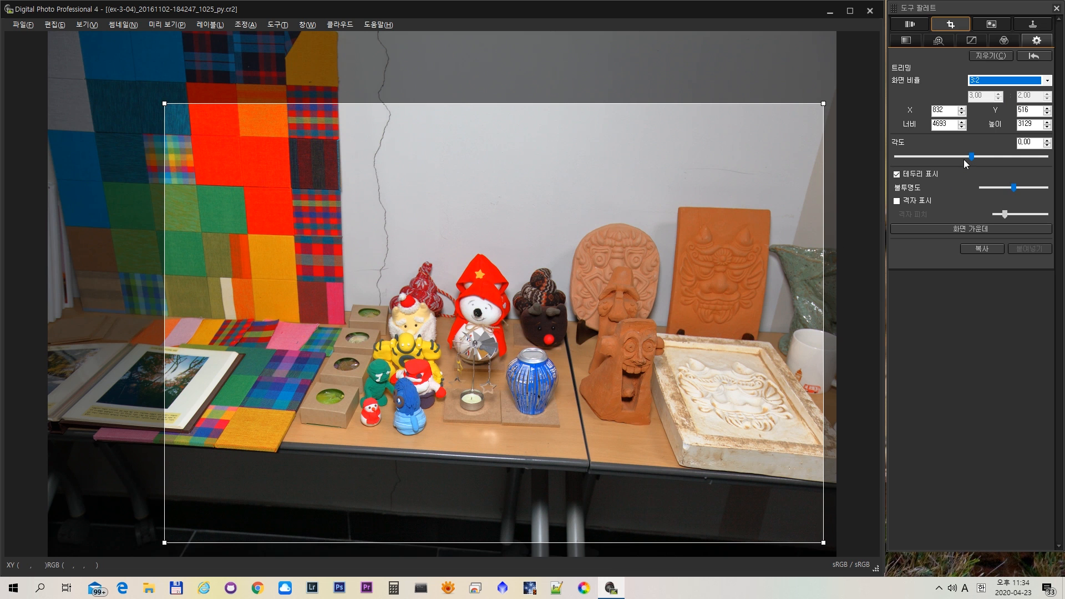
- Rotate the craft table photo to -2.84, move the trimming frame to about X 963, Y 629, and close the photo
drag(971, 157, 969, 158)
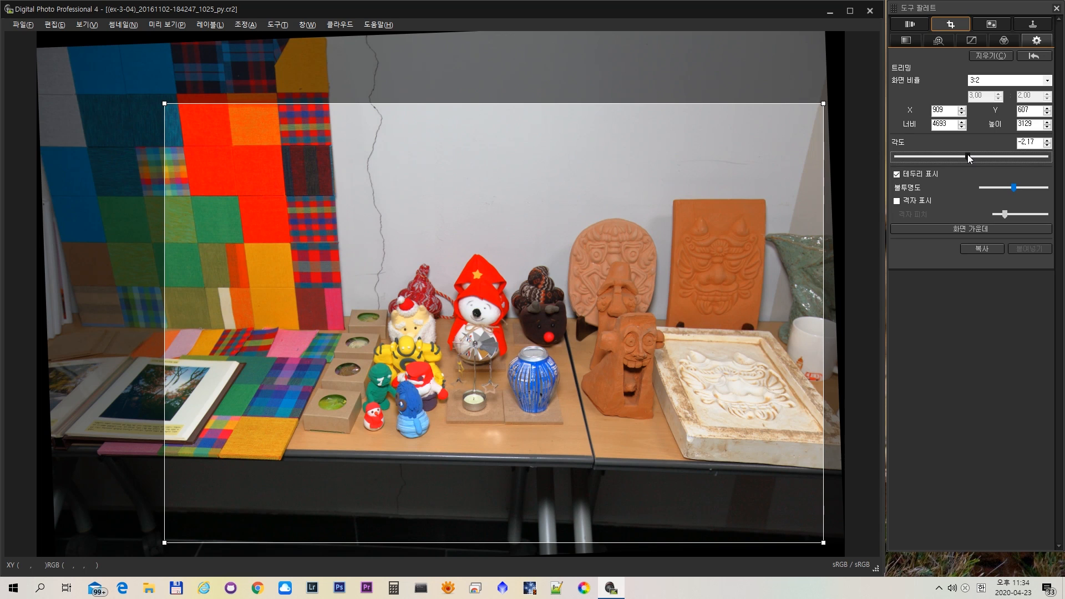
drag(969, 158, 968, 159)
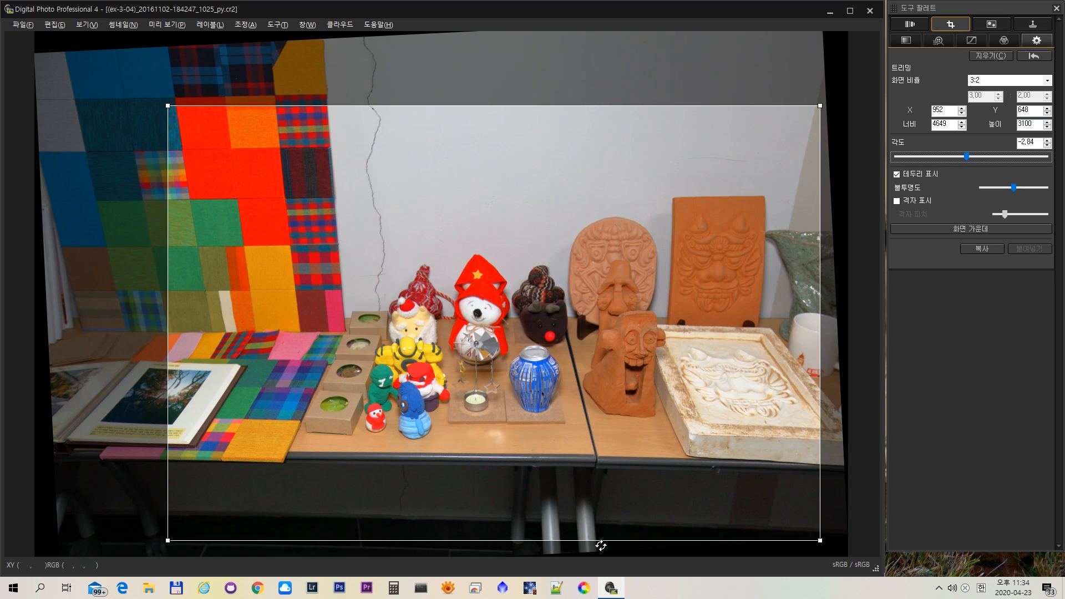
drag(593, 378, 595, 375)
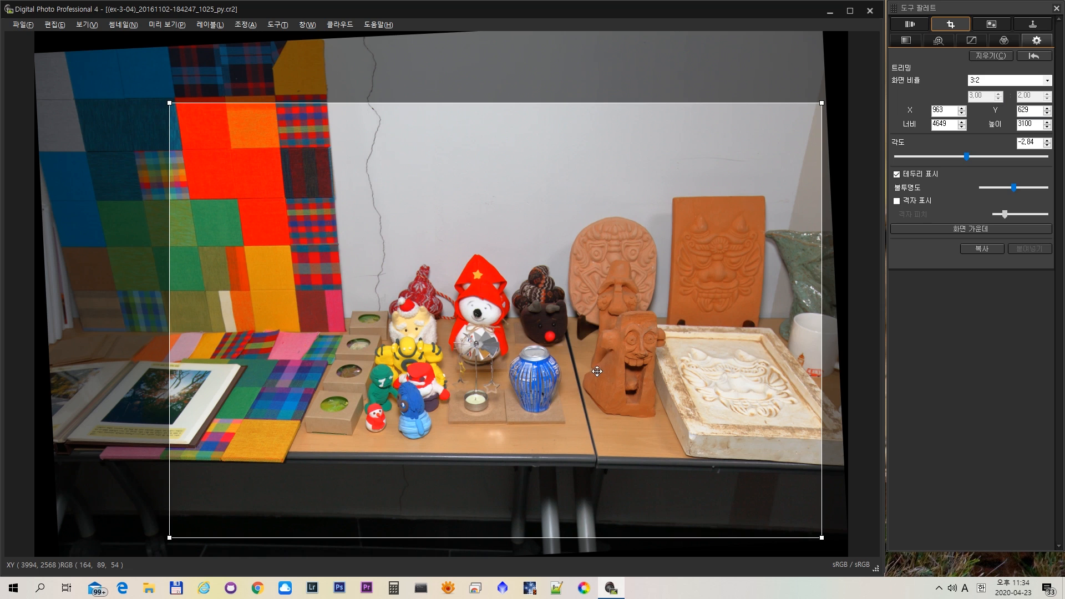
click(869, 12)
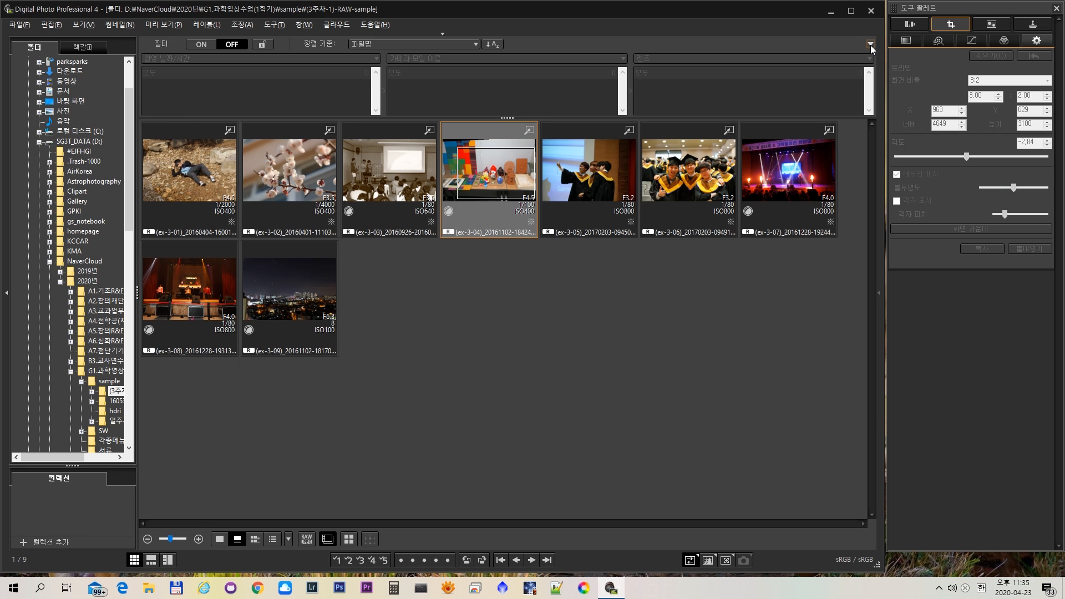
- Convert and save the trimmed ex-3-04 photo as TIFF 16비트 및 Exif-JPEG in the (3주차-1)-RAW-sample folder
click(442, 33)
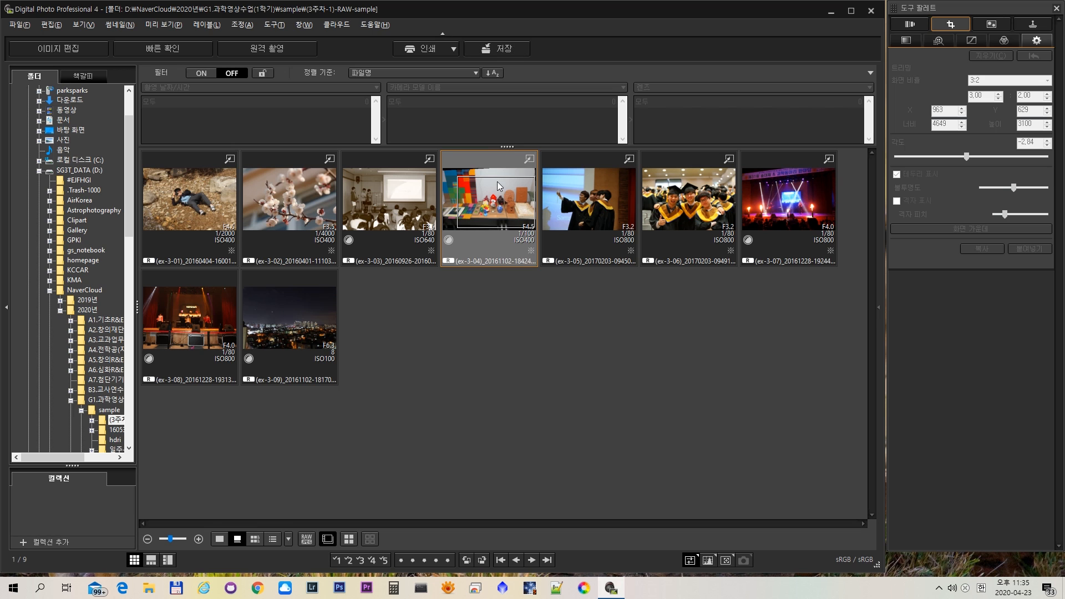
click(506, 53)
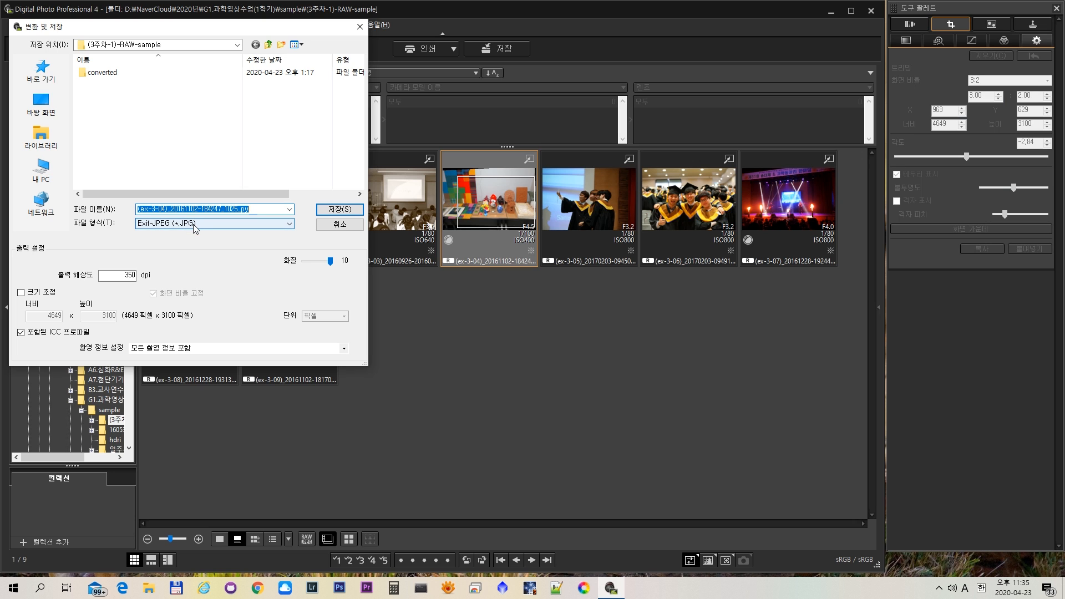
click(159, 224)
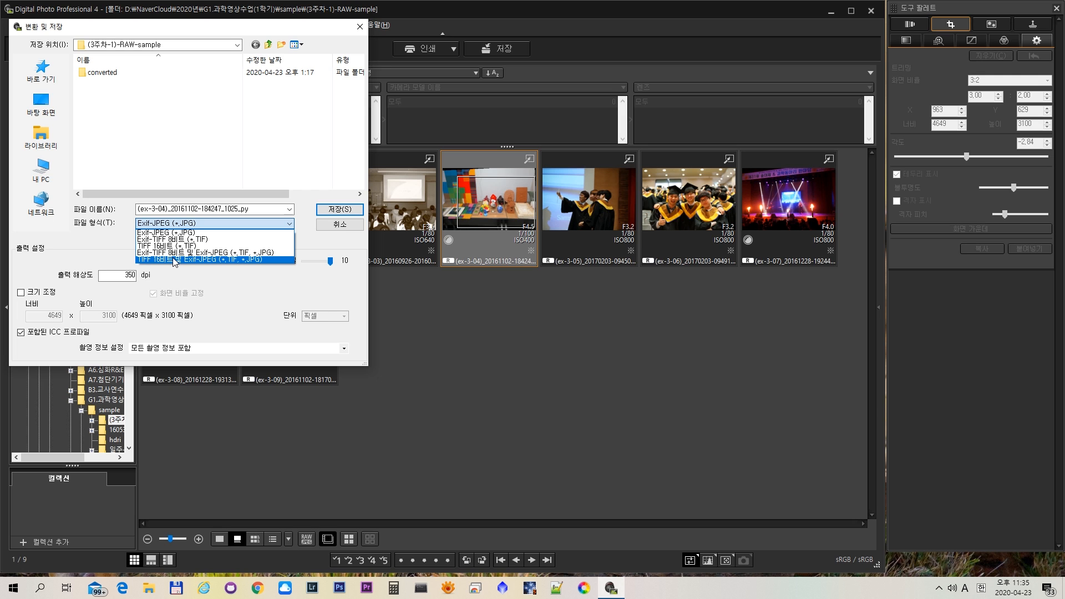
click(172, 259)
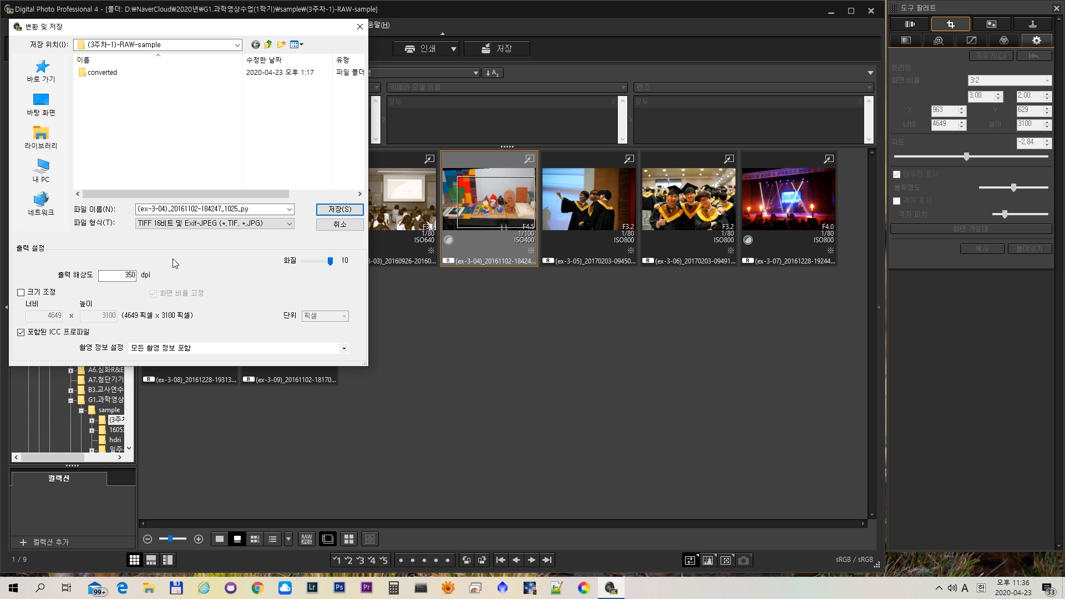
click(347, 211)
click(355, 223)
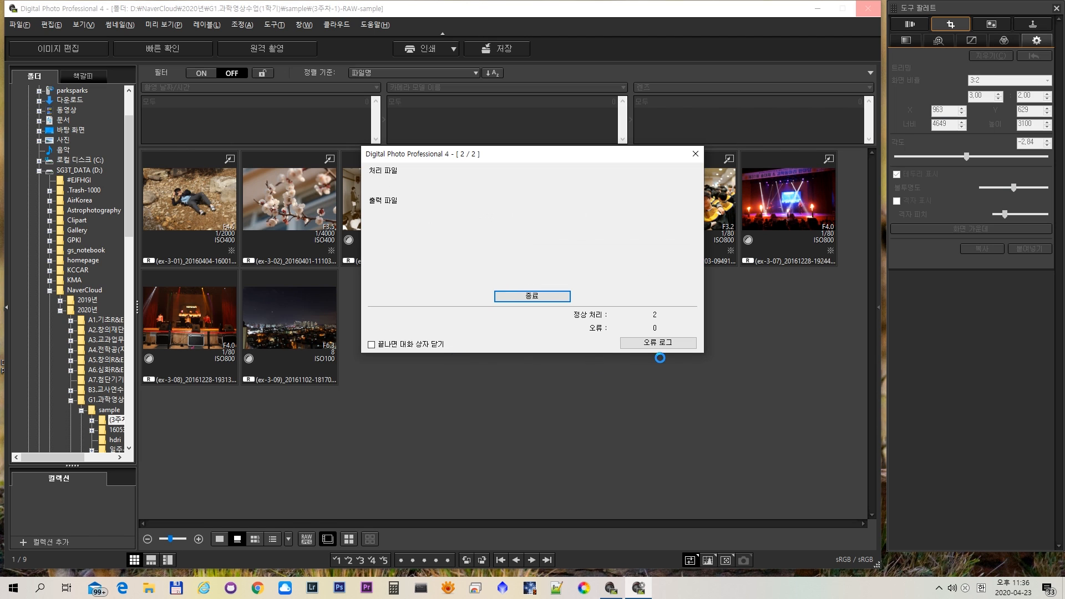
click(533, 297)
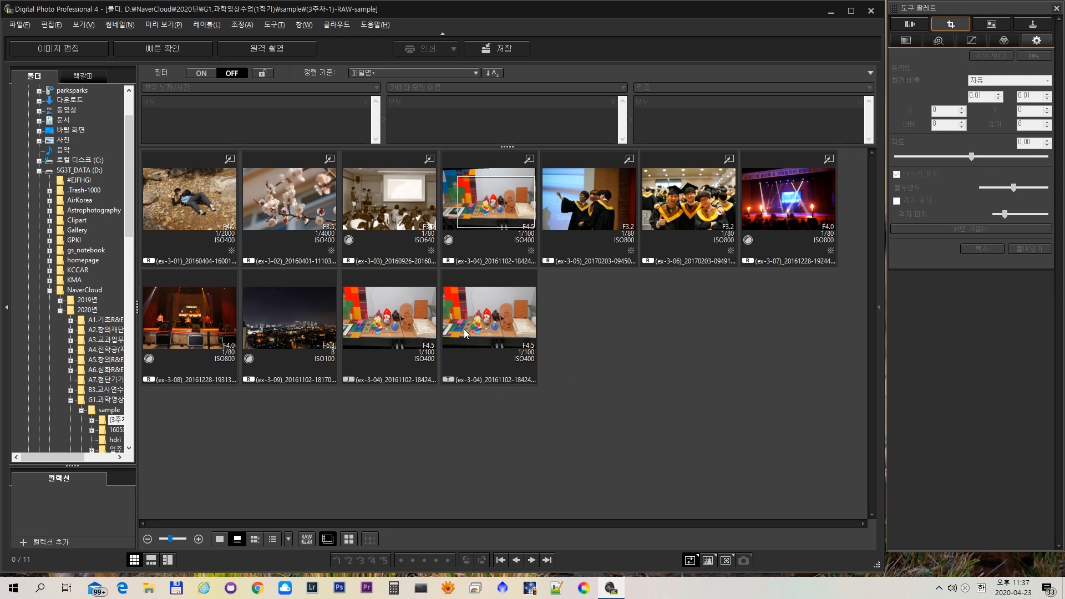
- View the converted JPEG at full size, compare it with the trimmed RAW original, and close both
click(395, 326)
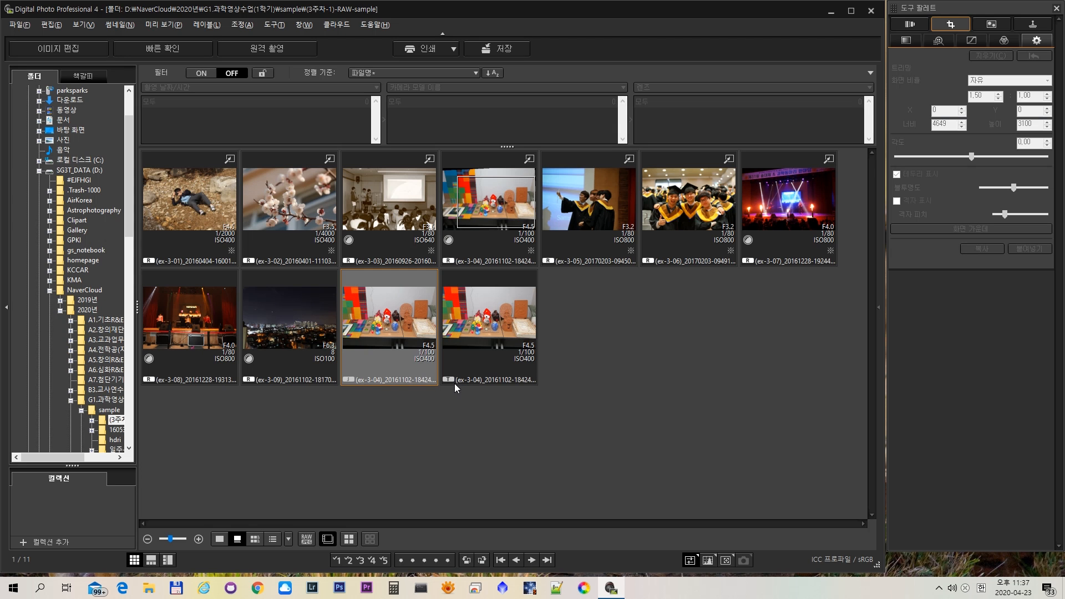
double_click(392, 326)
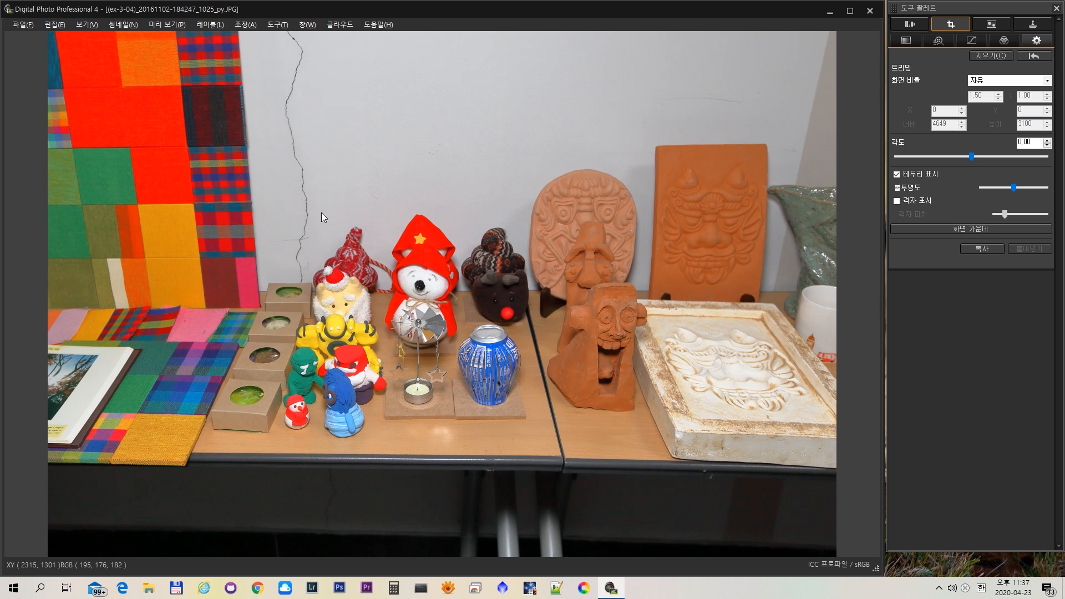
click(870, 12)
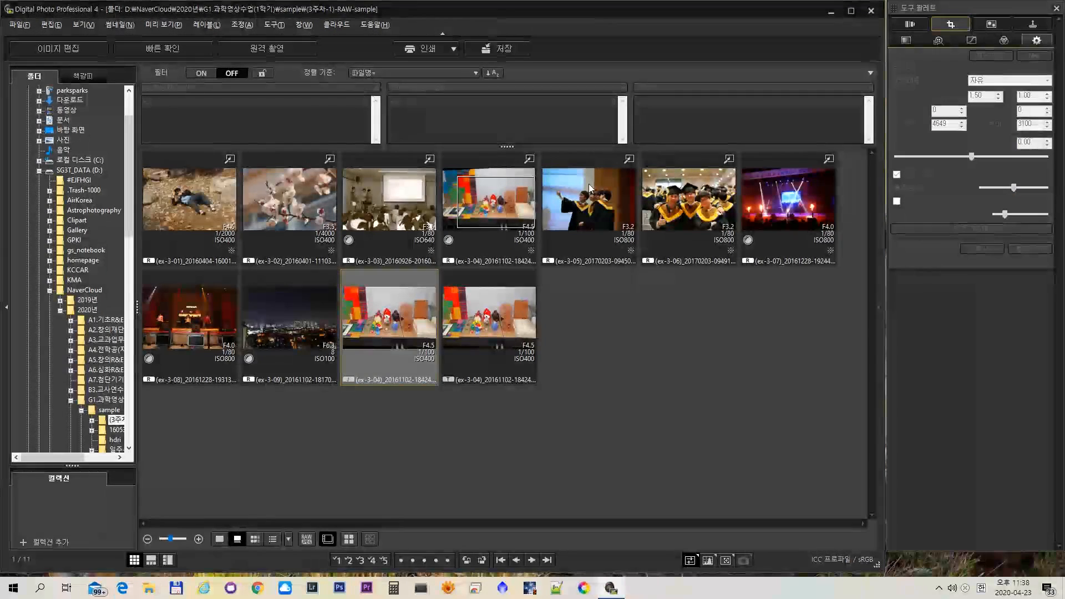
double_click(489, 199)
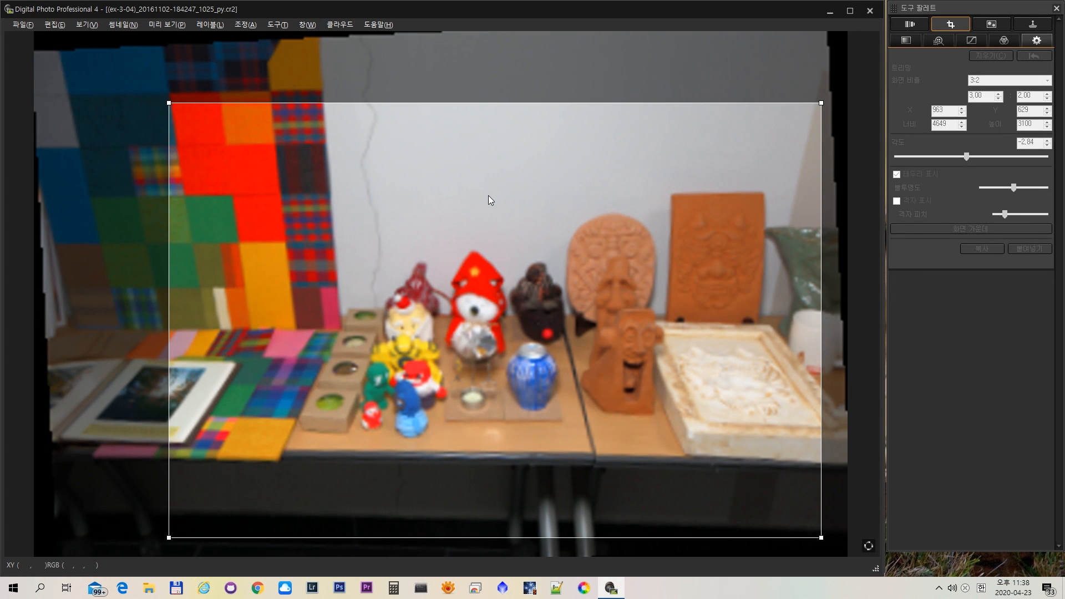
click(869, 12)
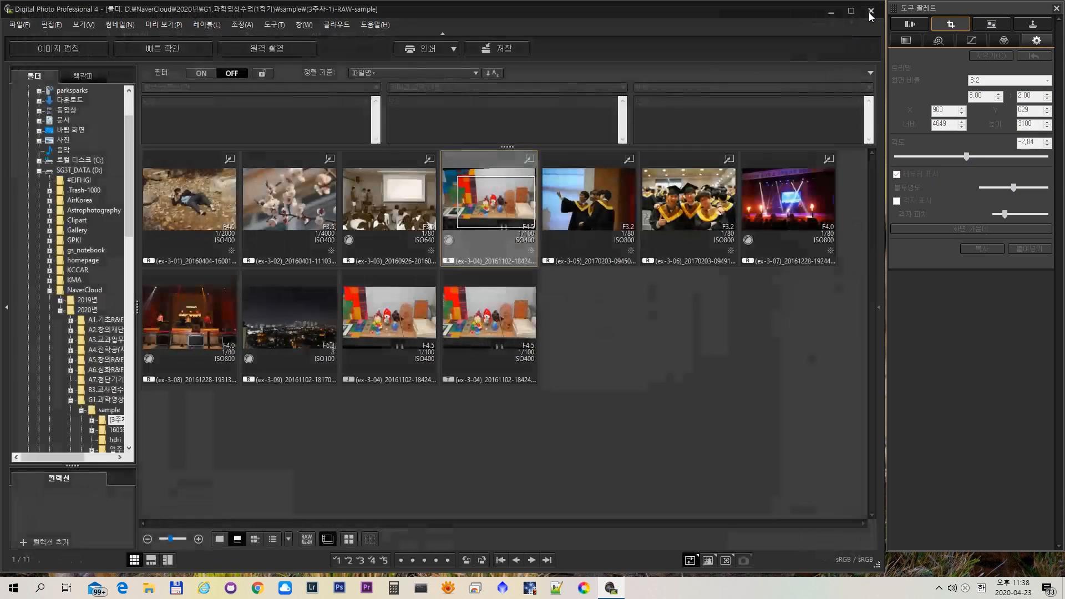
- Select all photos in the folder and choose TIFF 16비트 및 Exif-JPEG as the batch conversion file format
click(480, 452)
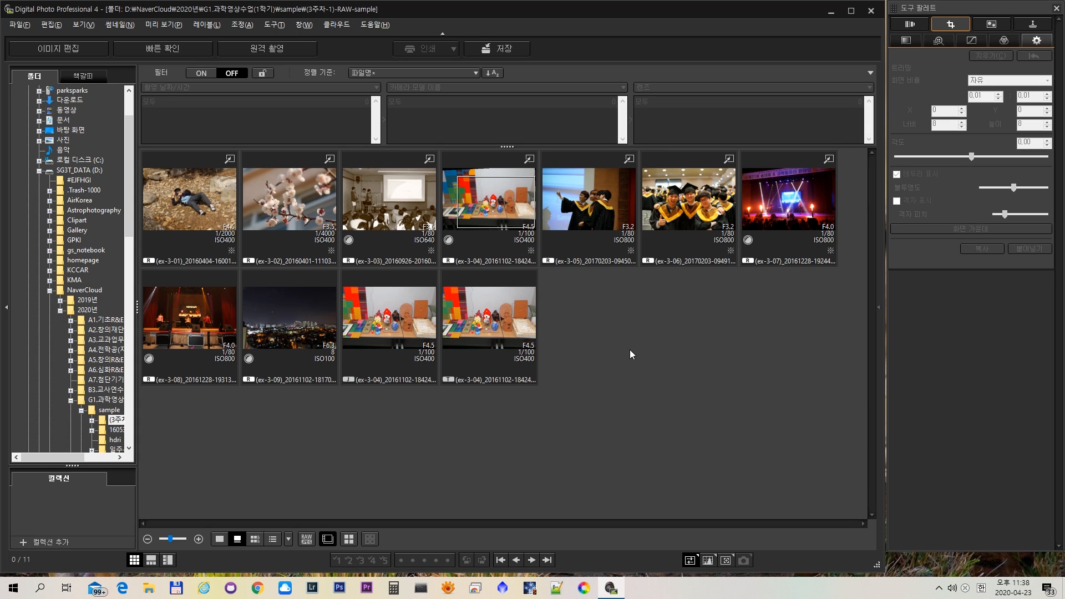
key(ctrl+a)
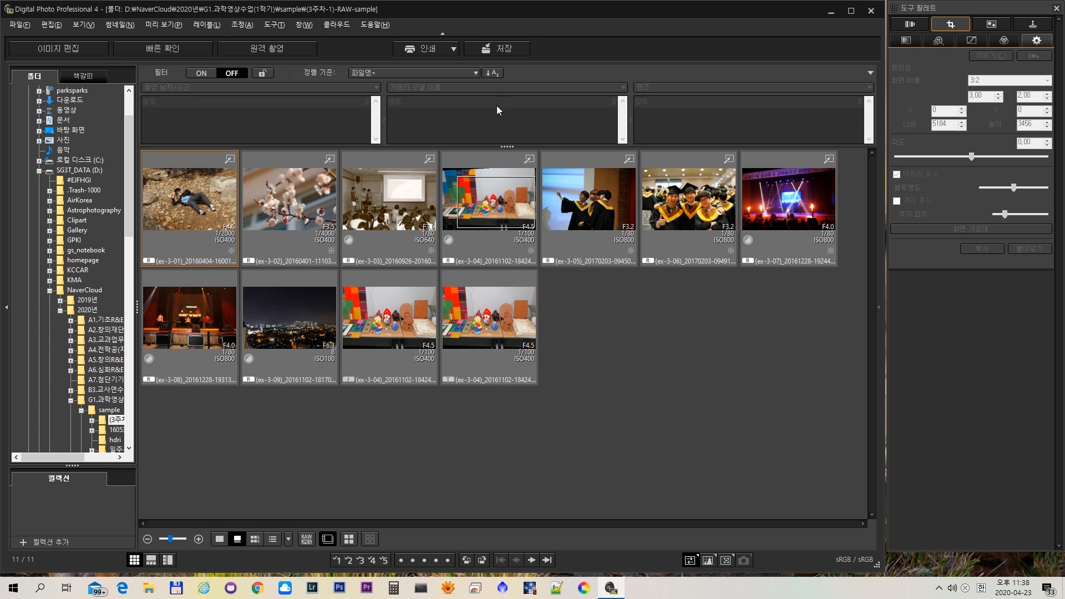
click(514, 49)
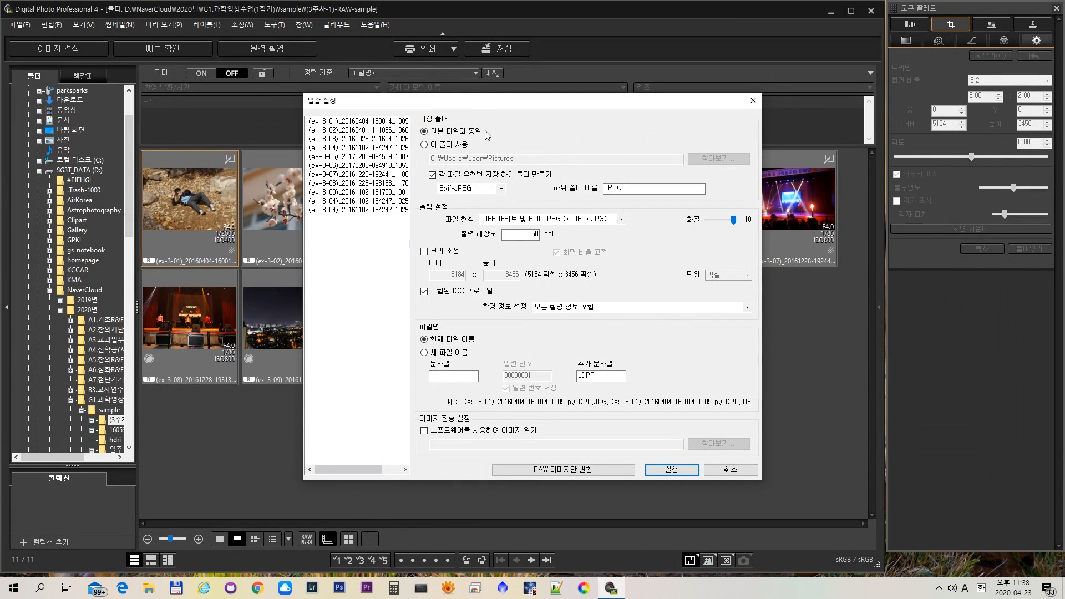
click(506, 223)
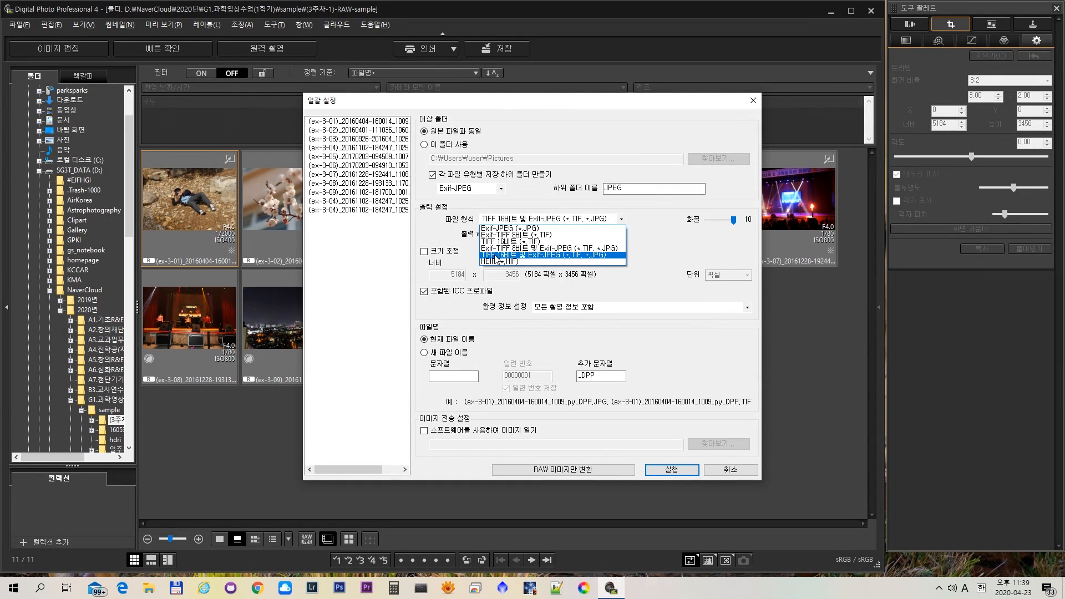
click(497, 255)
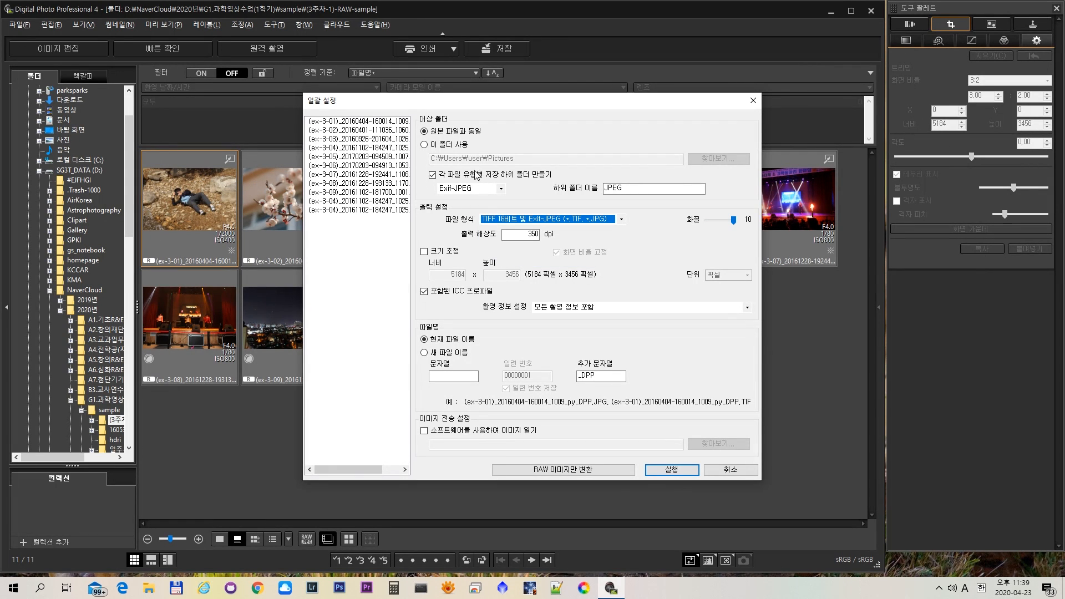
- Check the subfolder names for the TIFF 16비트 and Exif-JPEG file types in the batch settings
click(500, 188)
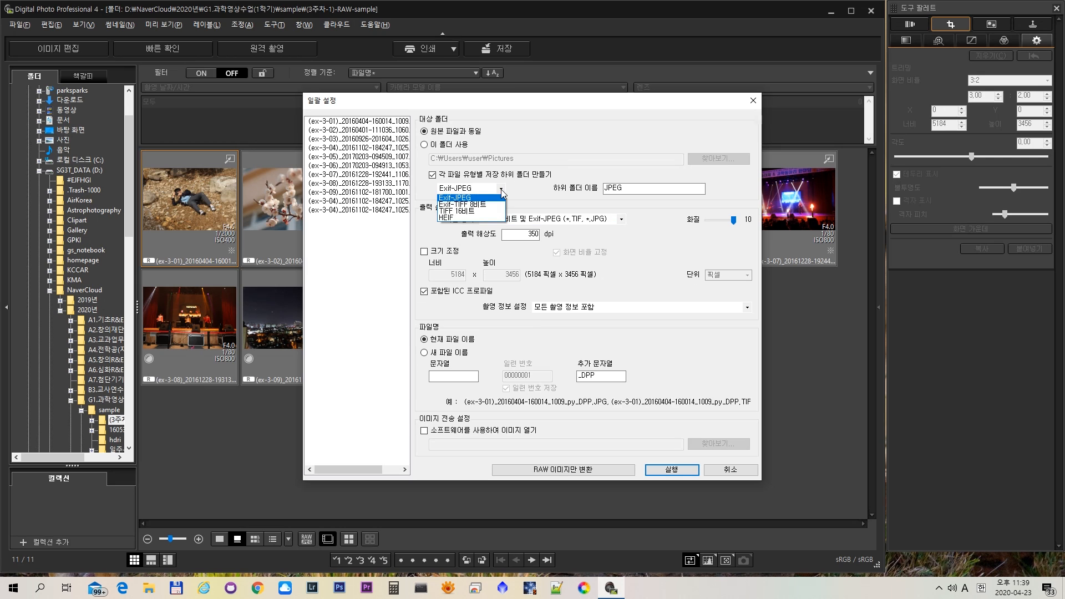
click(477, 211)
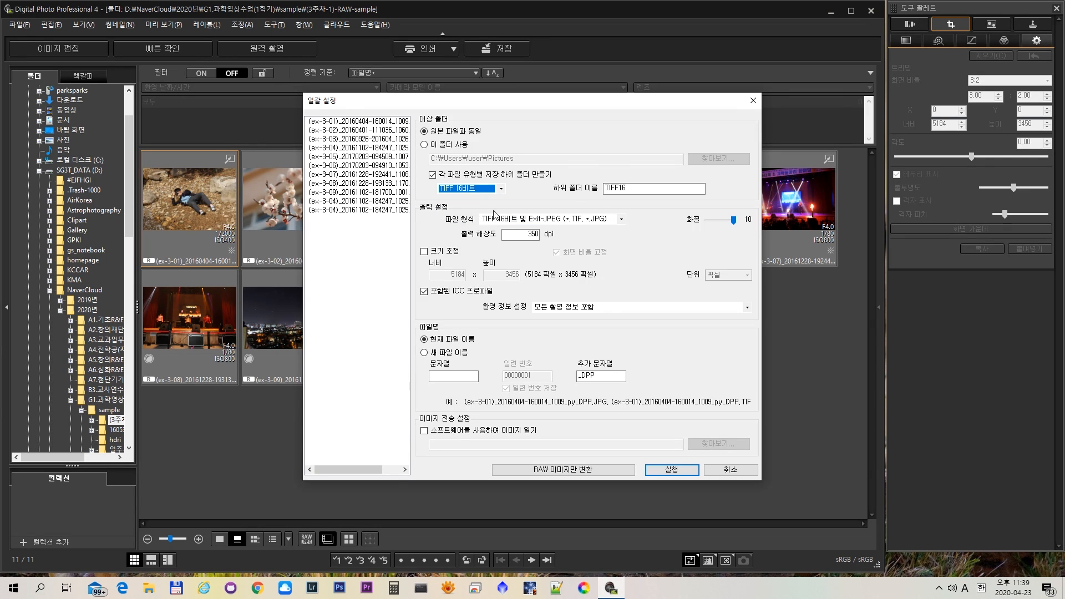
click(500, 188)
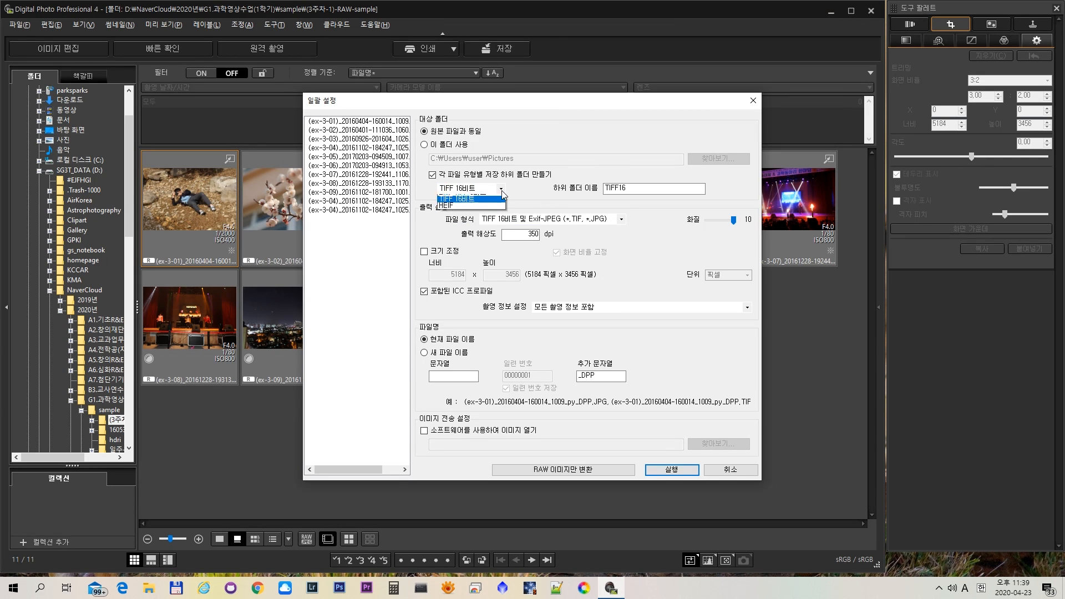
click(492, 198)
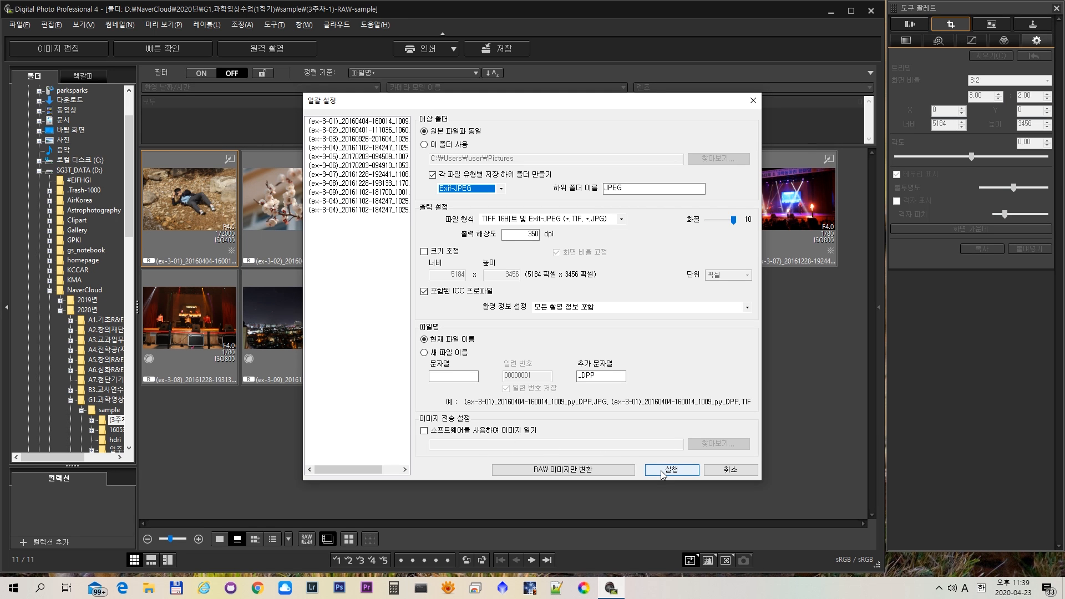
- Run the batch conversion for the RAW images only and bring its progress window to the front
mouse_move(687, 100)
mouse_down()
mouse_move(621, 99)
mouse_move(363, 334)
mouse_move(511, 193)
mouse_move(668, 97)
mouse_up()
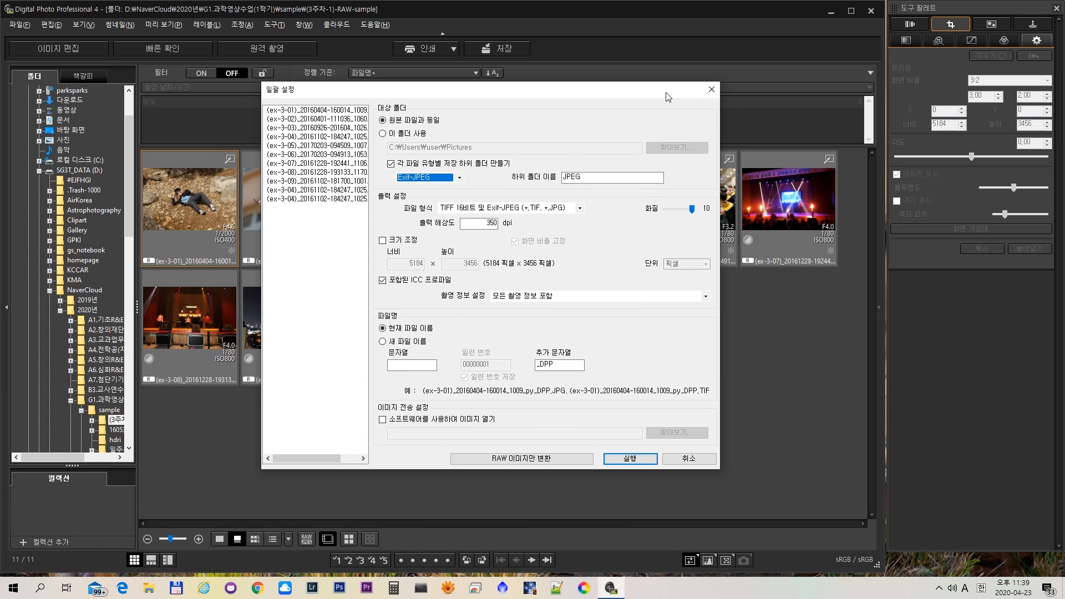
click(503, 458)
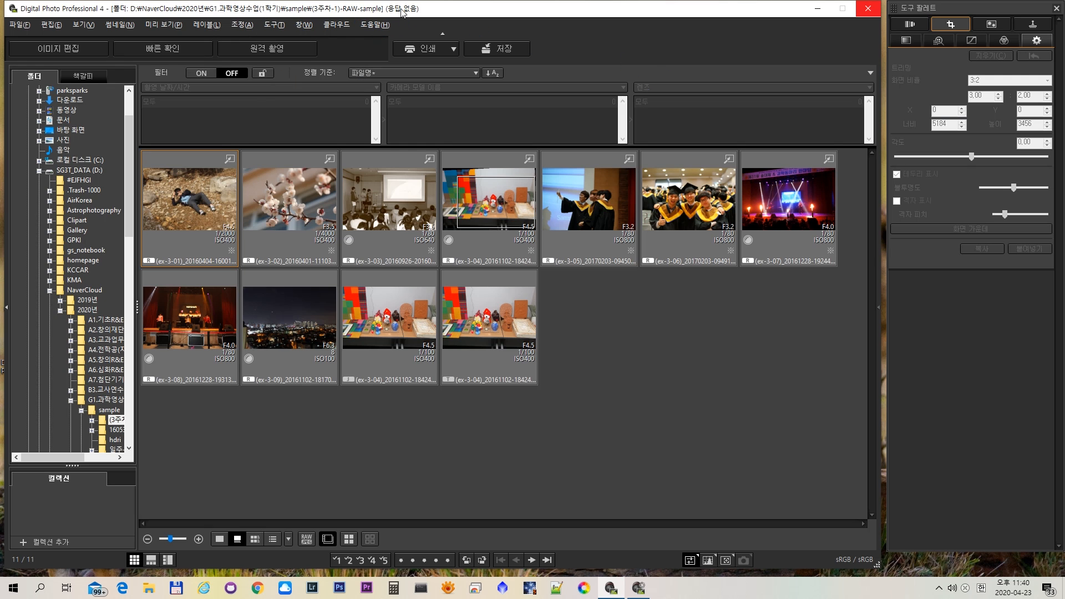
click(868, 11)
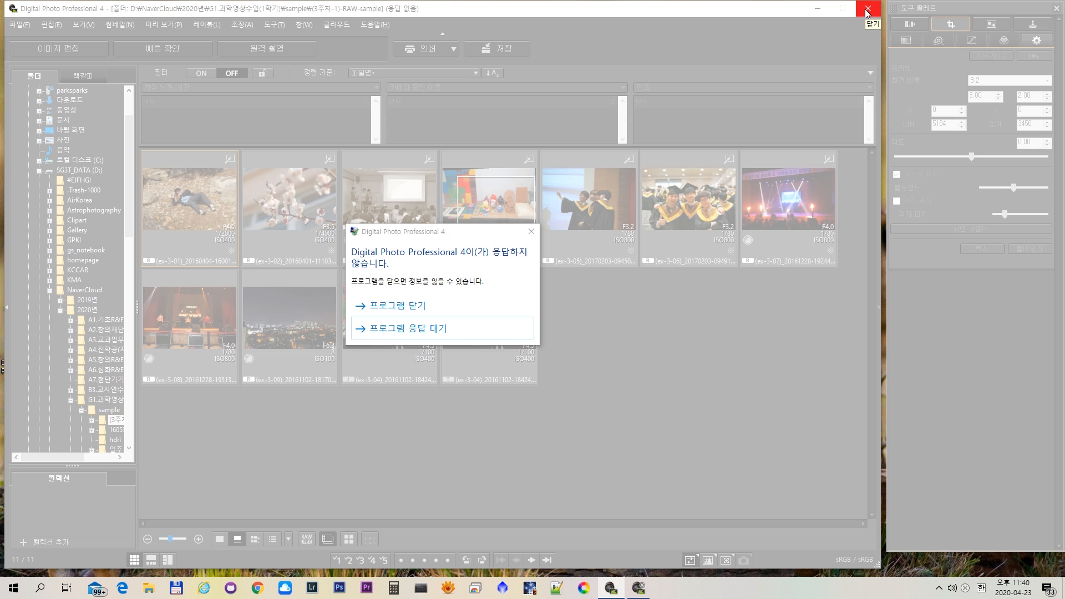
click(491, 331)
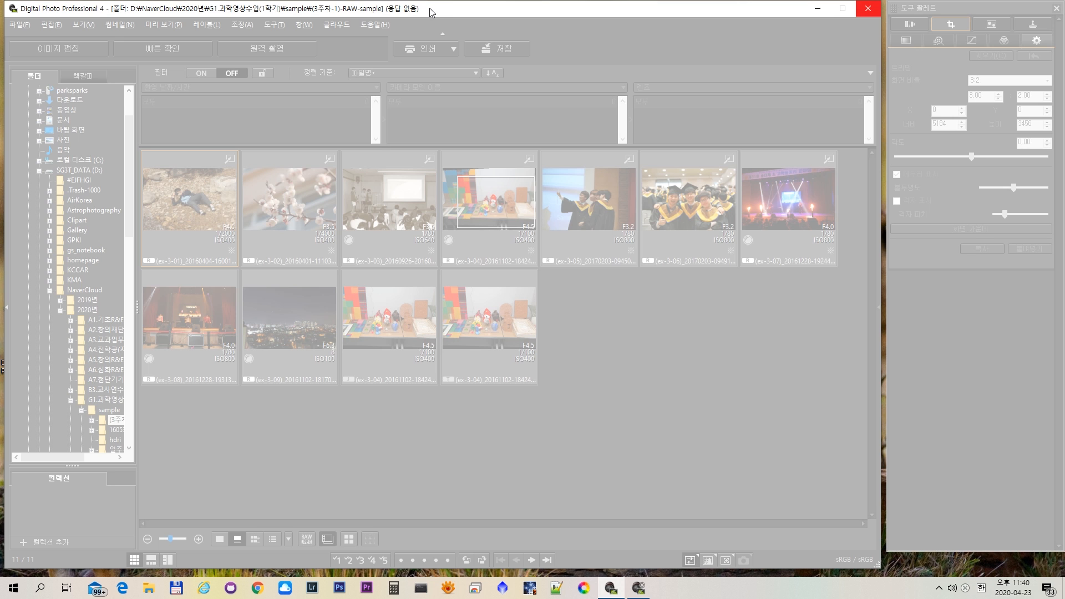
click(639, 589)
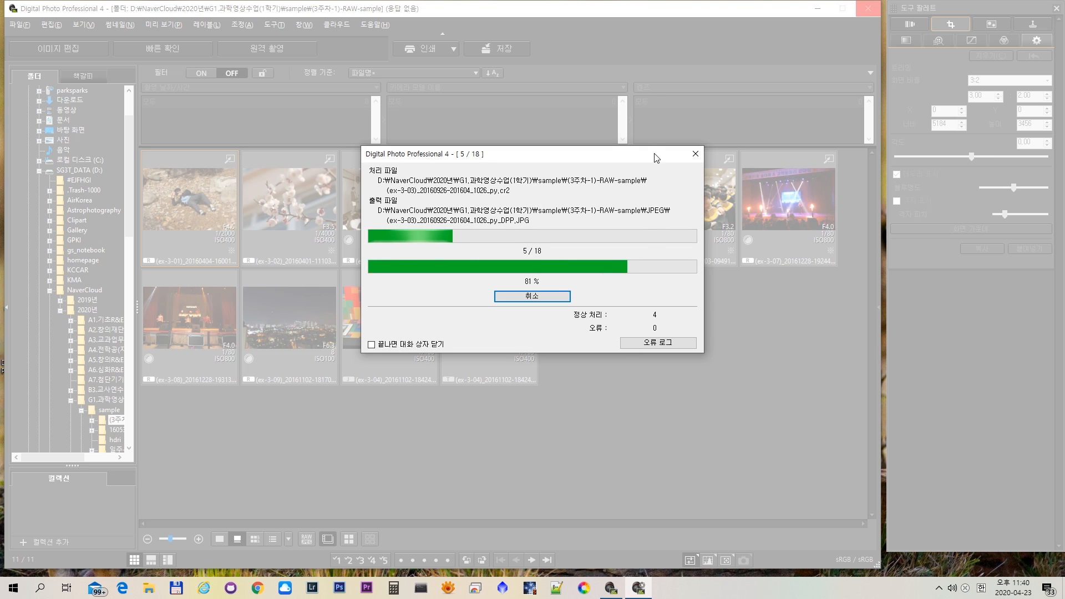
click(693, 4)
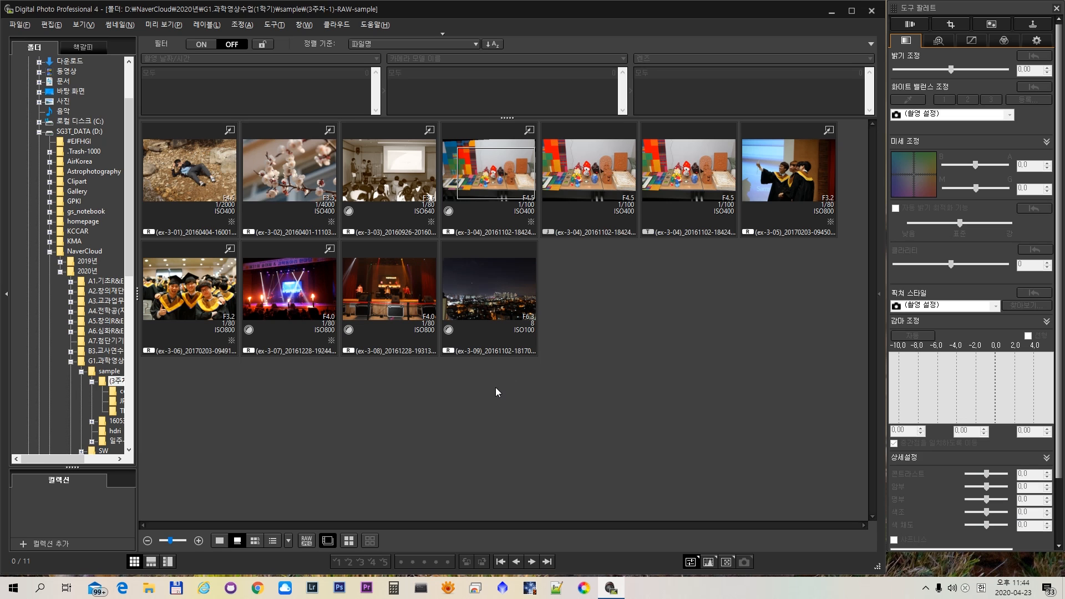
- Open the information window of the ex-3-01 photo and enlarge it over the thumbnails
click(196, 174)
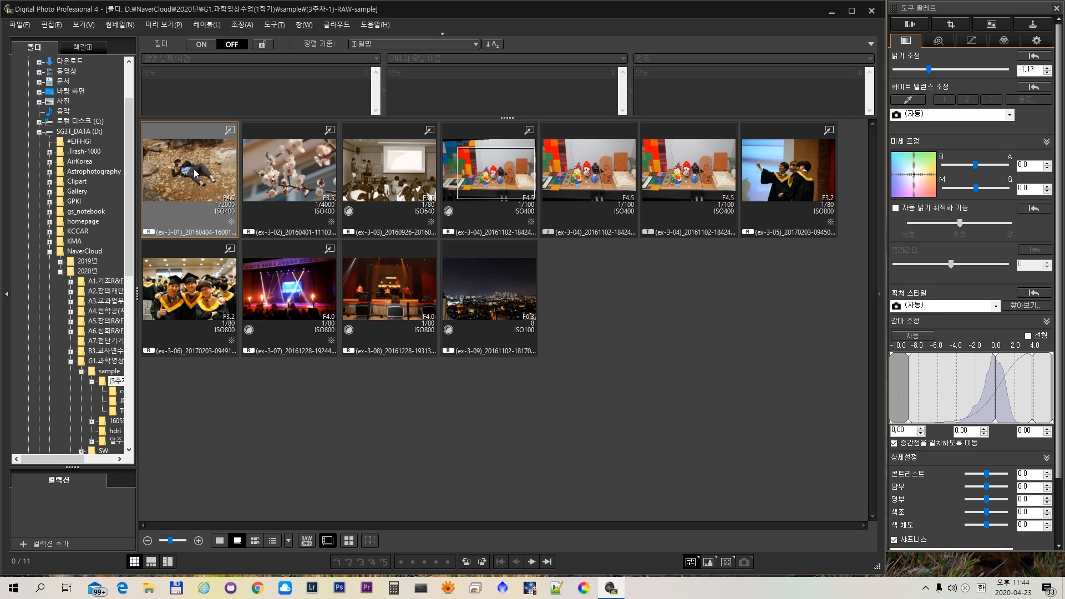
right_click(195, 173)
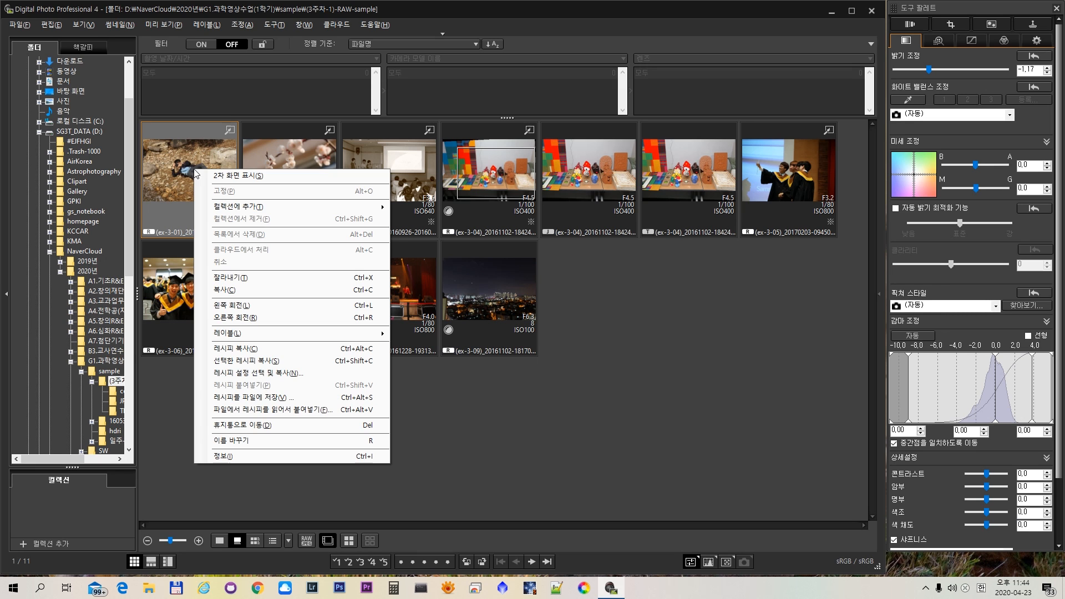
click(237, 456)
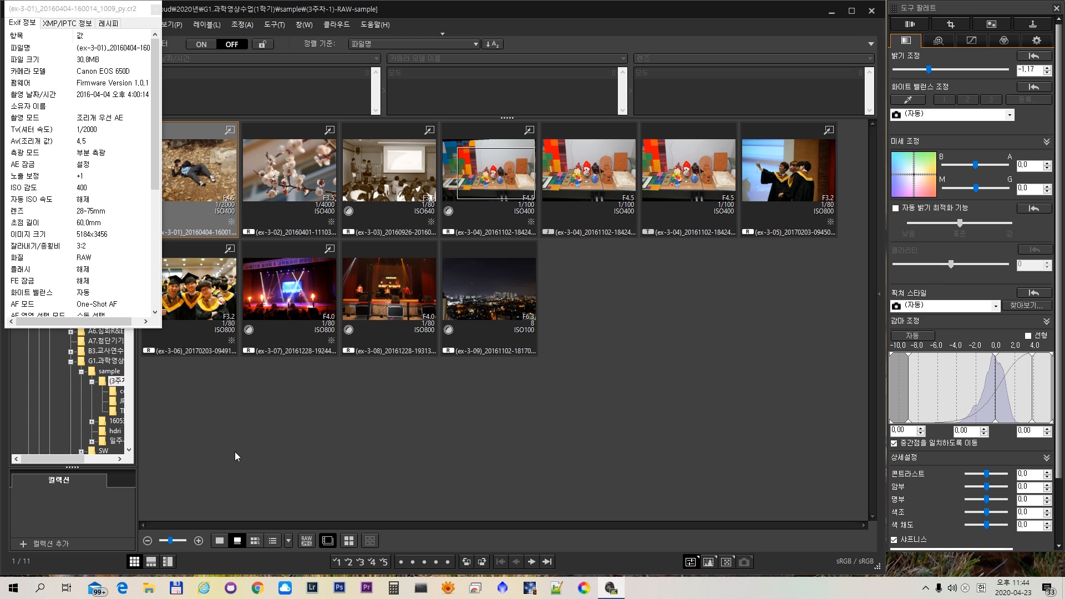
drag(95, 12, 402, 67)
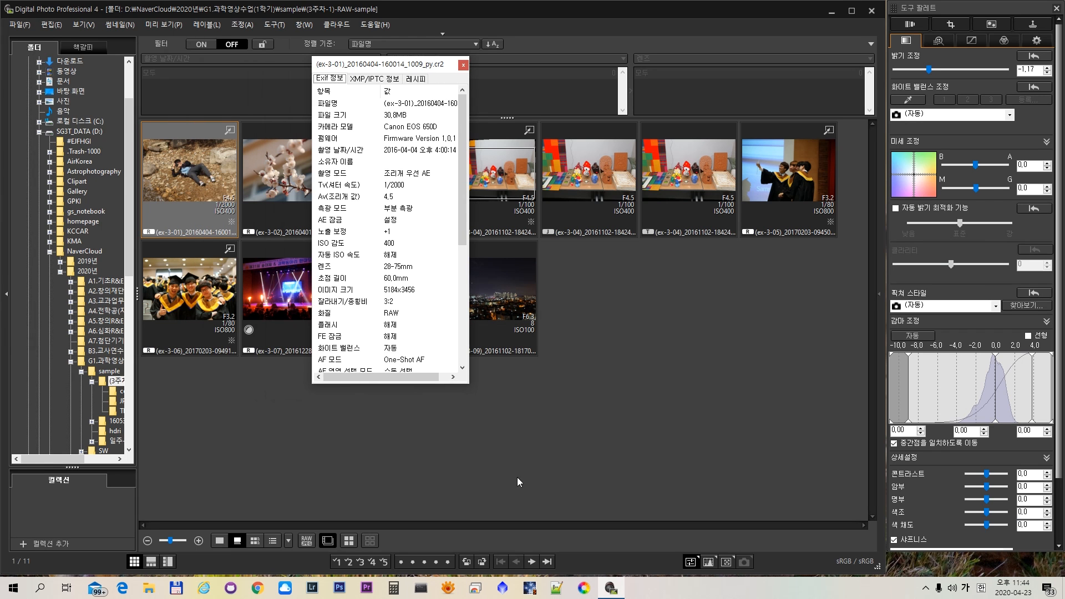
drag(464, 384, 541, 532)
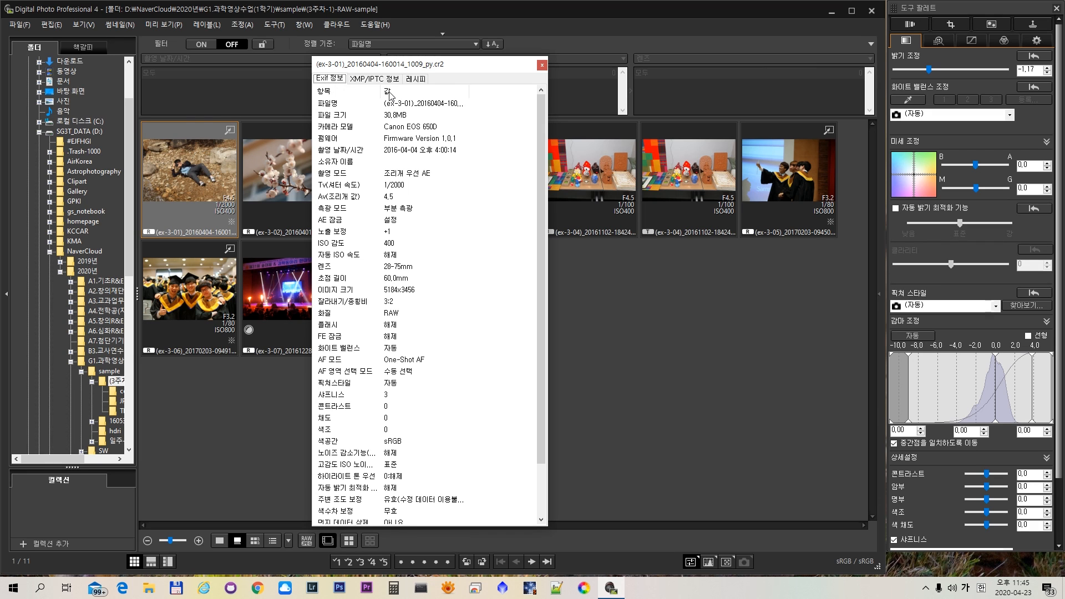
- Examine the ex-3-01 photo's Exif data, including camera model, capture time, shutter speed, aperture, lens and focal length
click(391, 105)
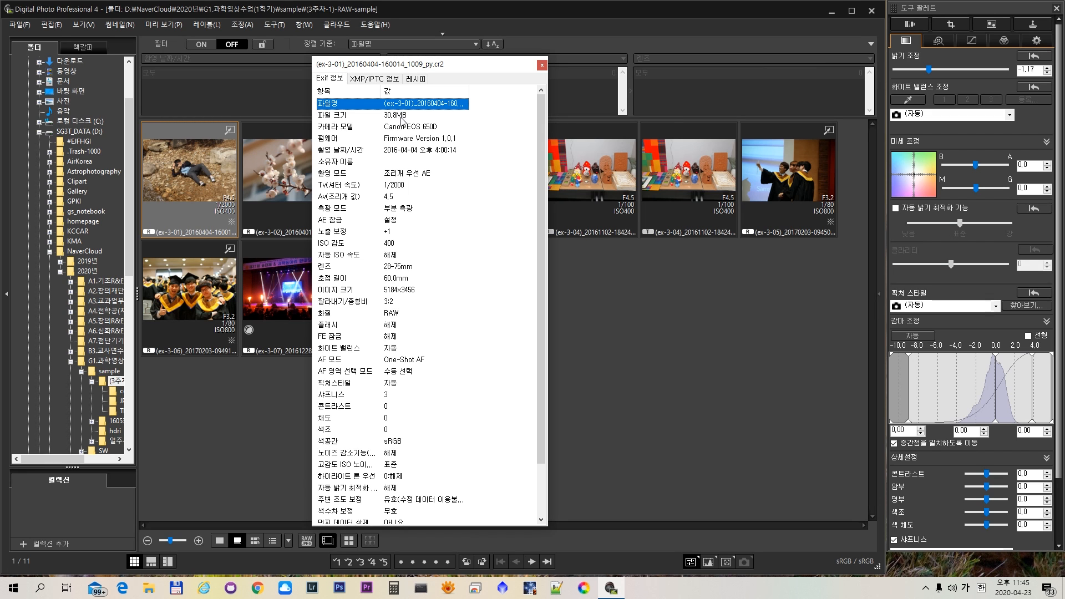
click(401, 114)
click(407, 127)
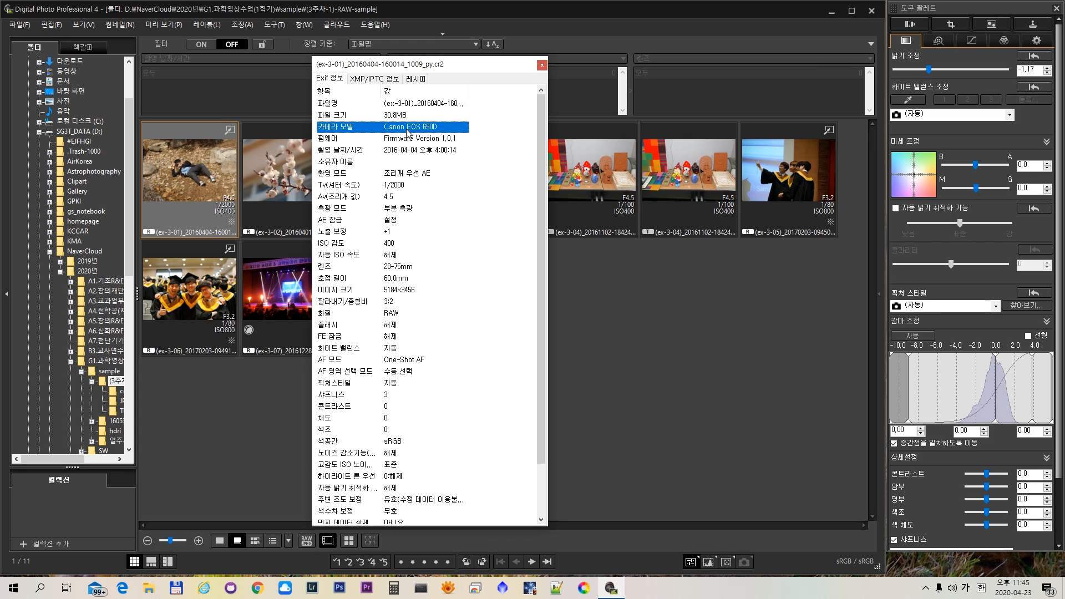
click(409, 141)
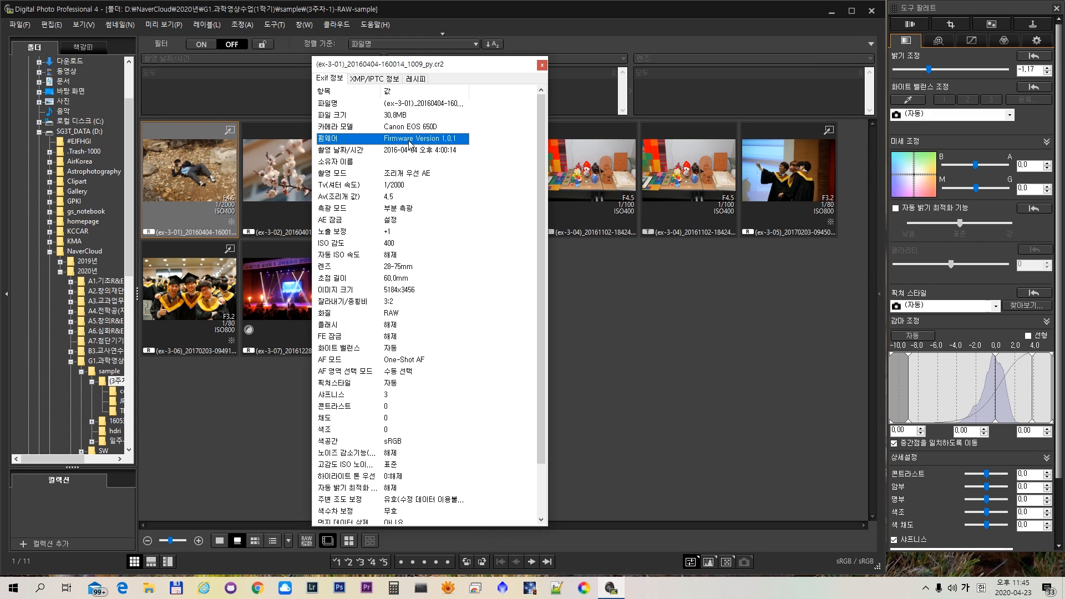
click(410, 152)
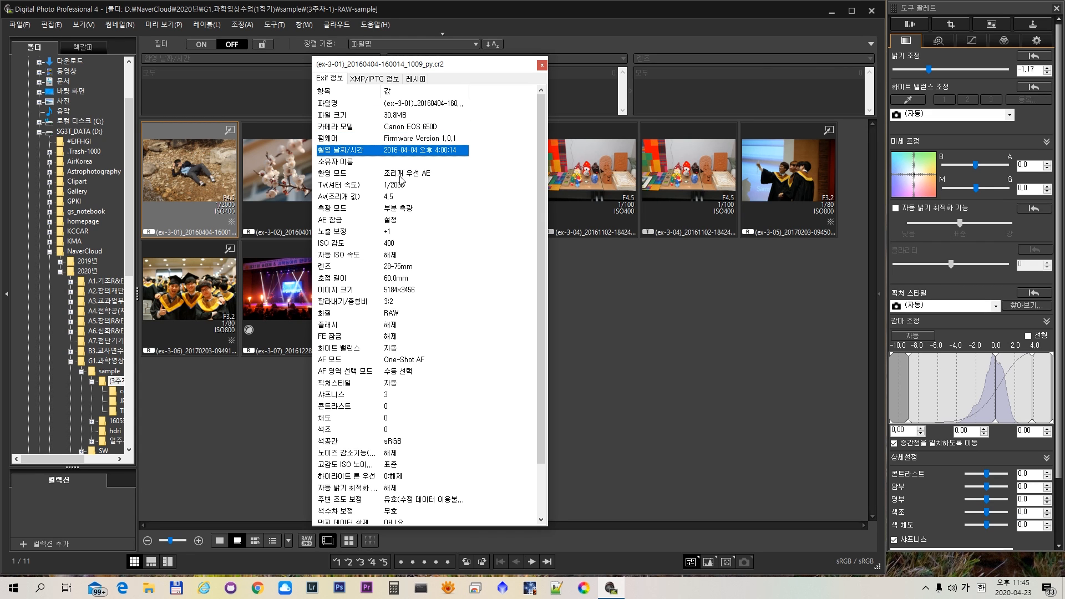
click(398, 175)
click(394, 187)
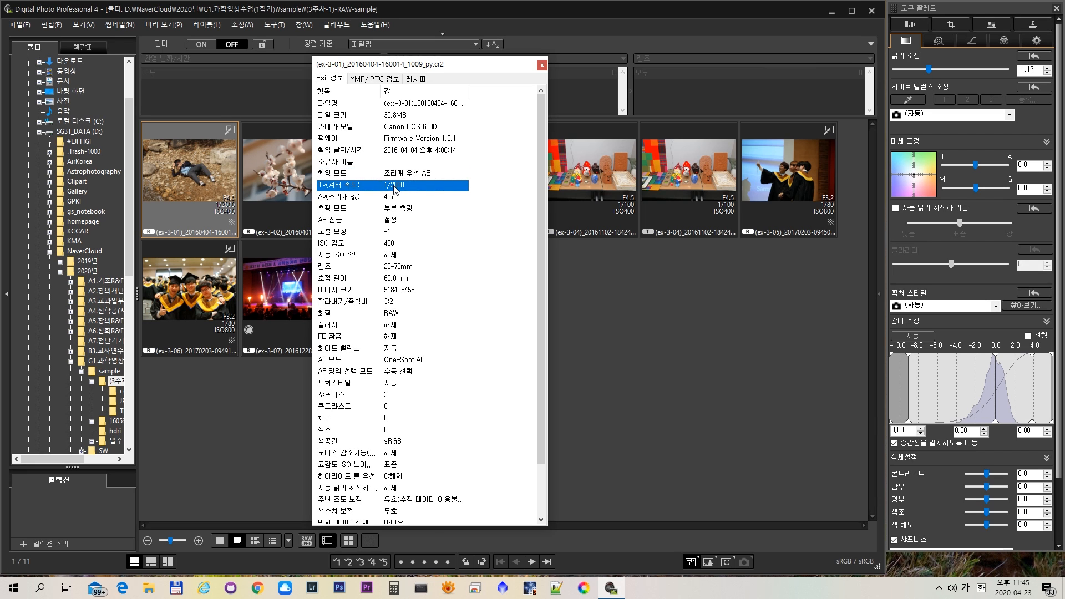
click(390, 197)
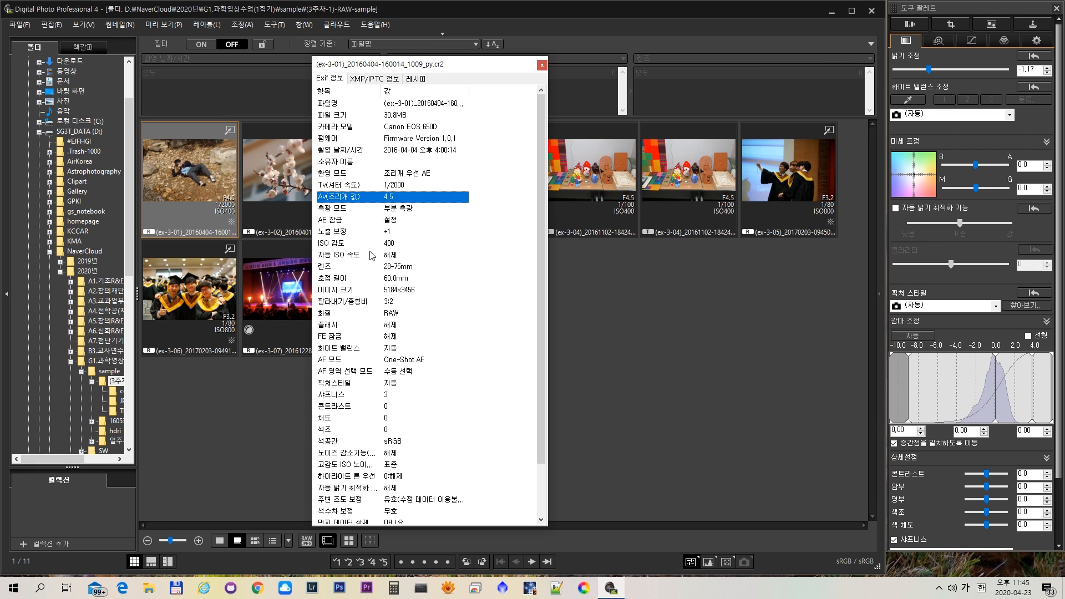
click(390, 269)
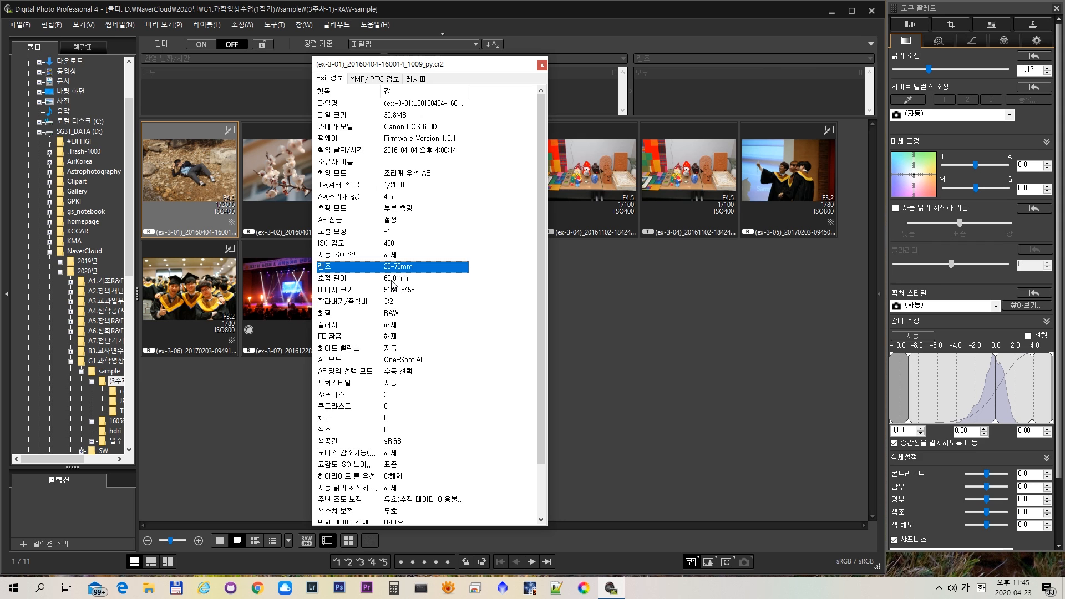
click(393, 279)
scroll(392, 283, down, 2)
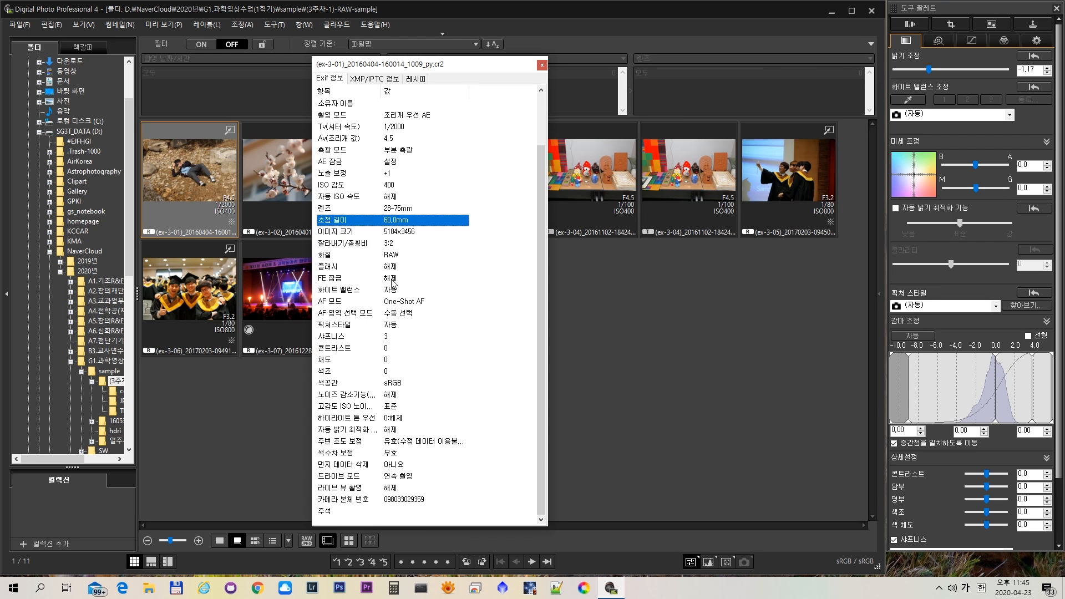
scroll(392, 283, up, 2)
scroll(392, 284, down, 2)
scroll(392, 283, up, 2)
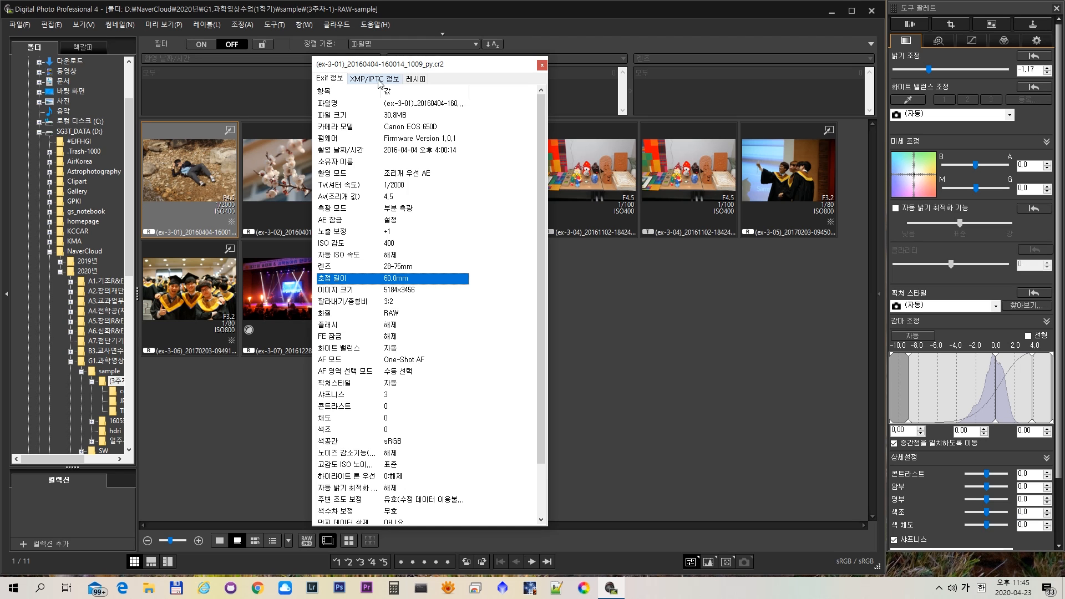
- Review the recipe information listing the ex-3-01 photo's adjustments and close the information window
click(416, 80)
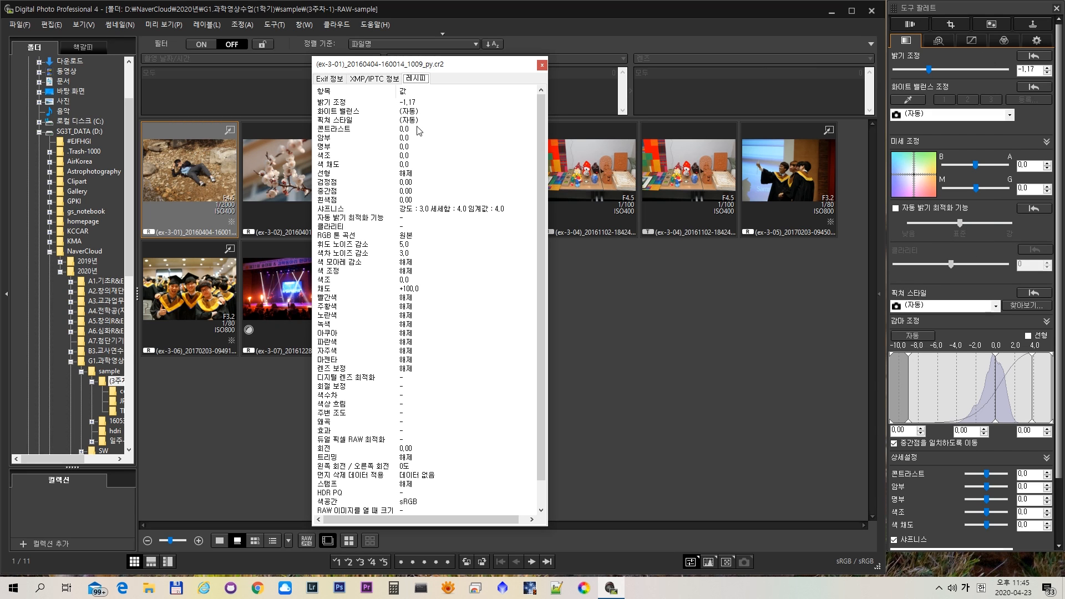
scroll(398, 154, down, 1)
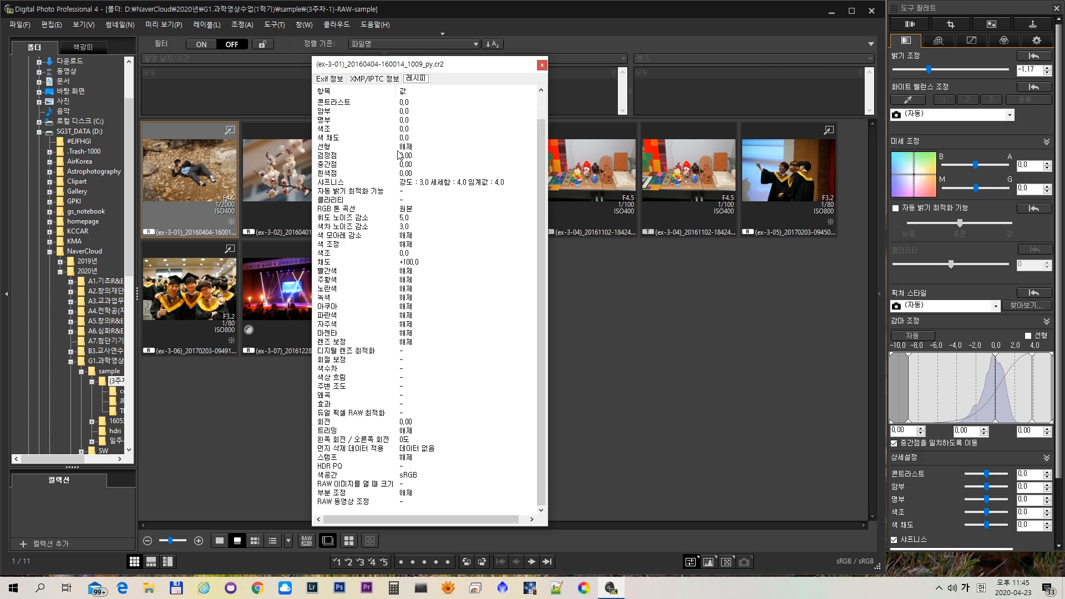
scroll(399, 155, up, 1)
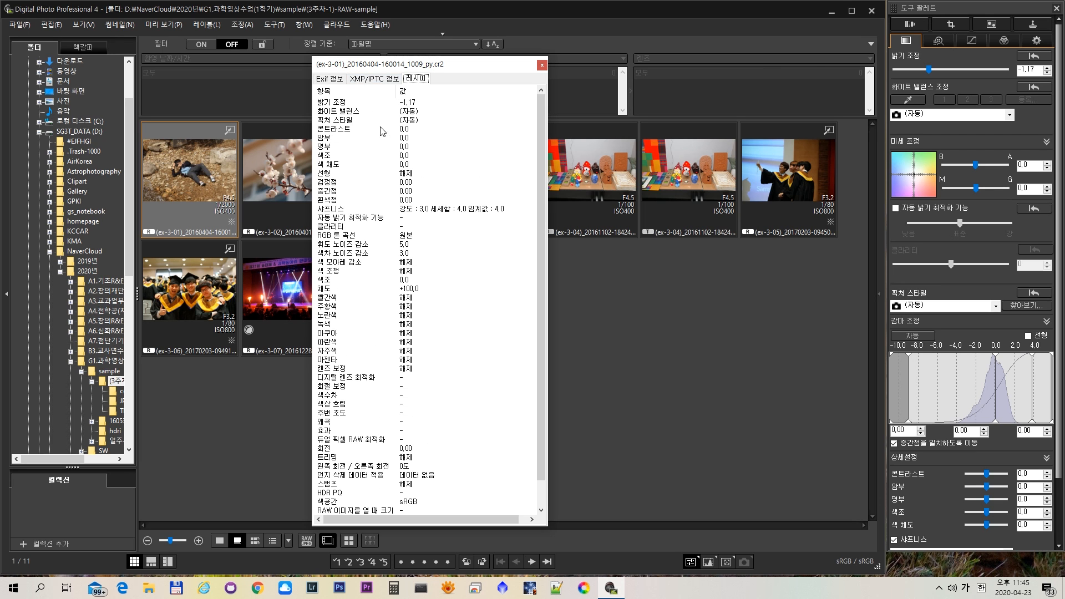
click(544, 66)
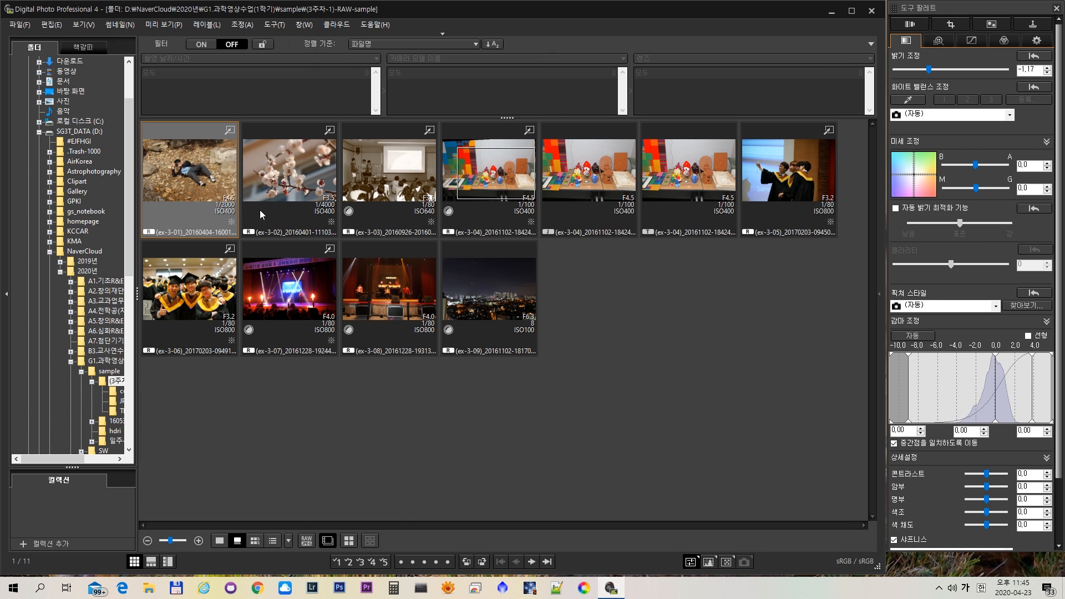
- Copy the full recipe of the ex-3-01 photo onto the ex-3-08 stage photo, and reselect ex-3-01
right_click(197, 164)
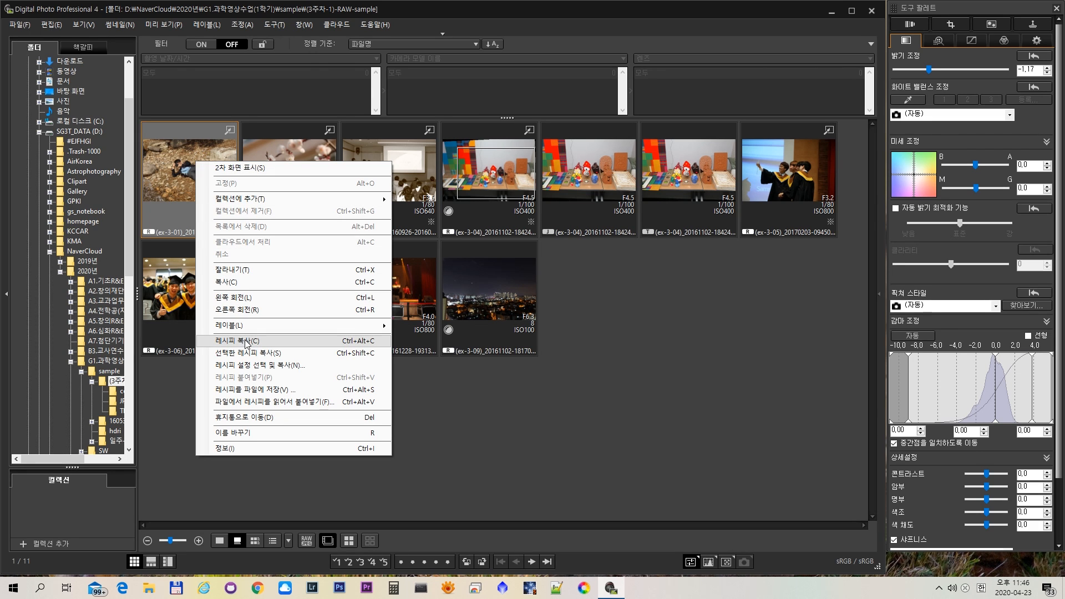
click(247, 341)
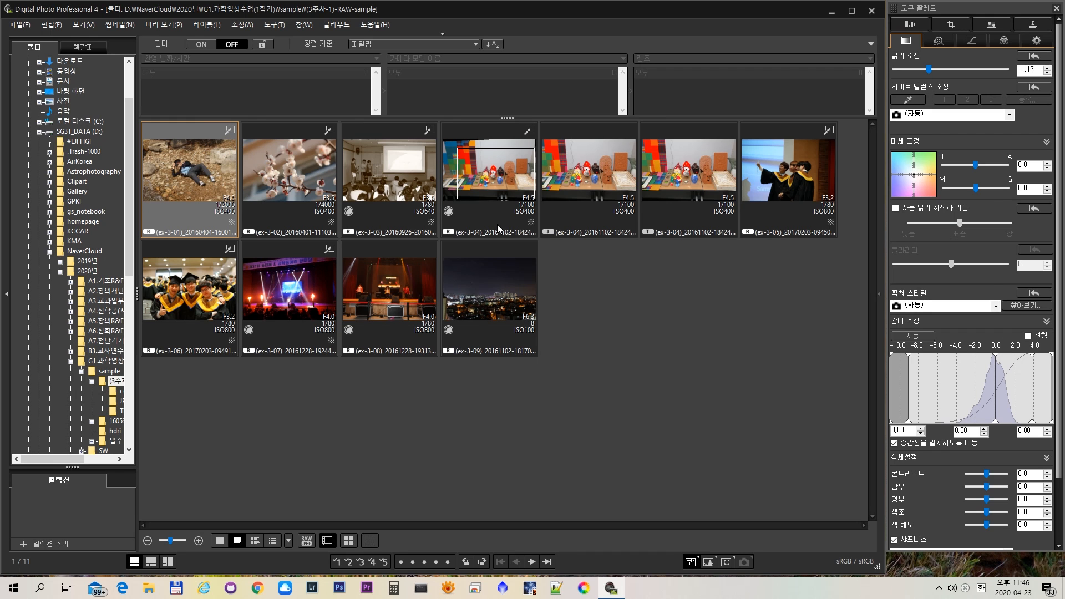
click(375, 290)
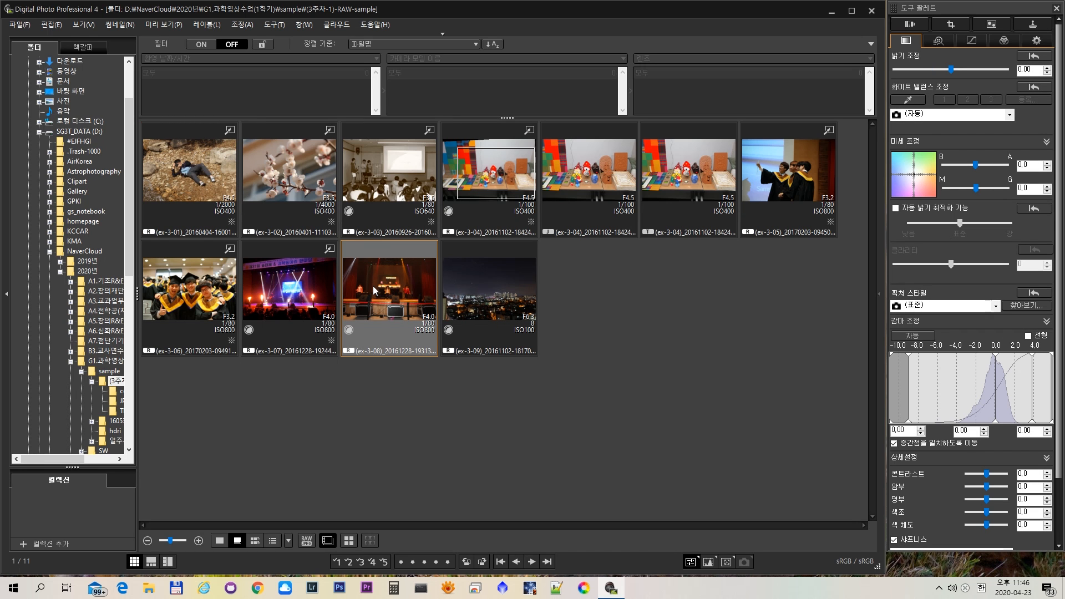
double_click(375, 290)
right_click(375, 290)
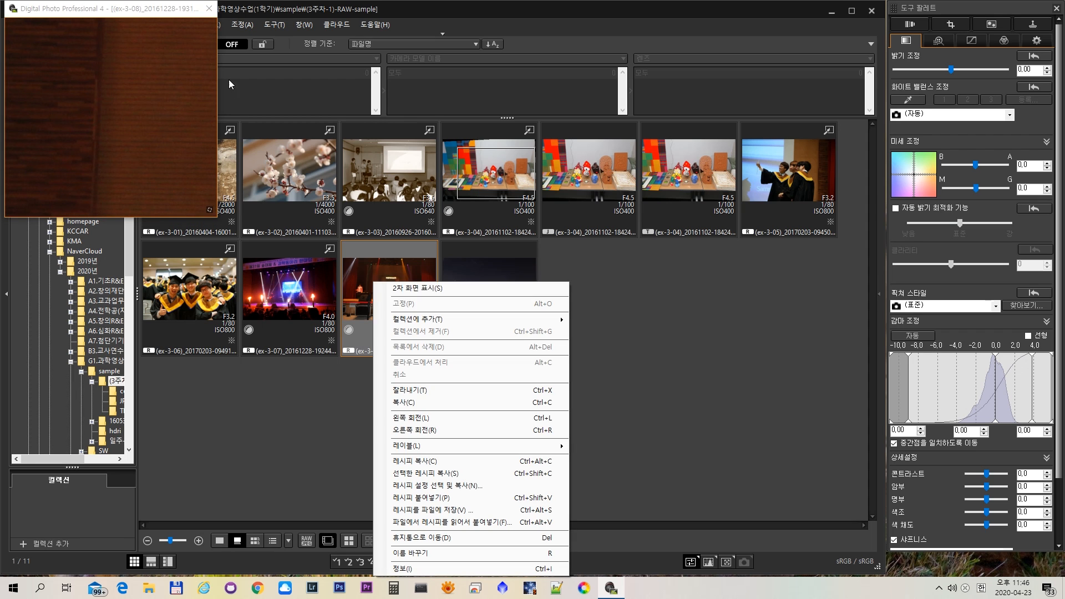
click(209, 9)
right_click(395, 282)
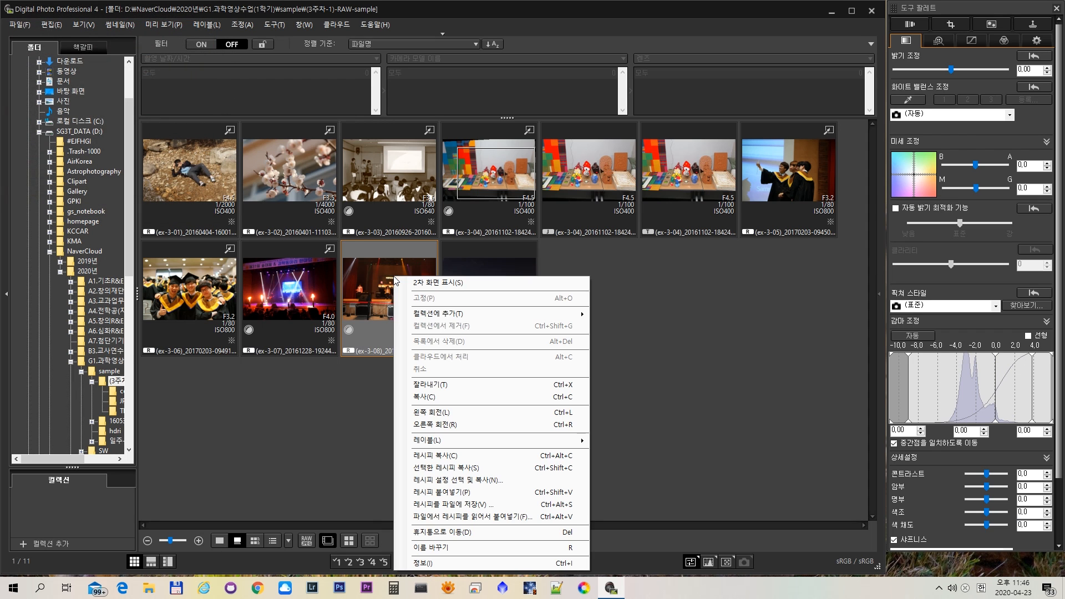
click(465, 492)
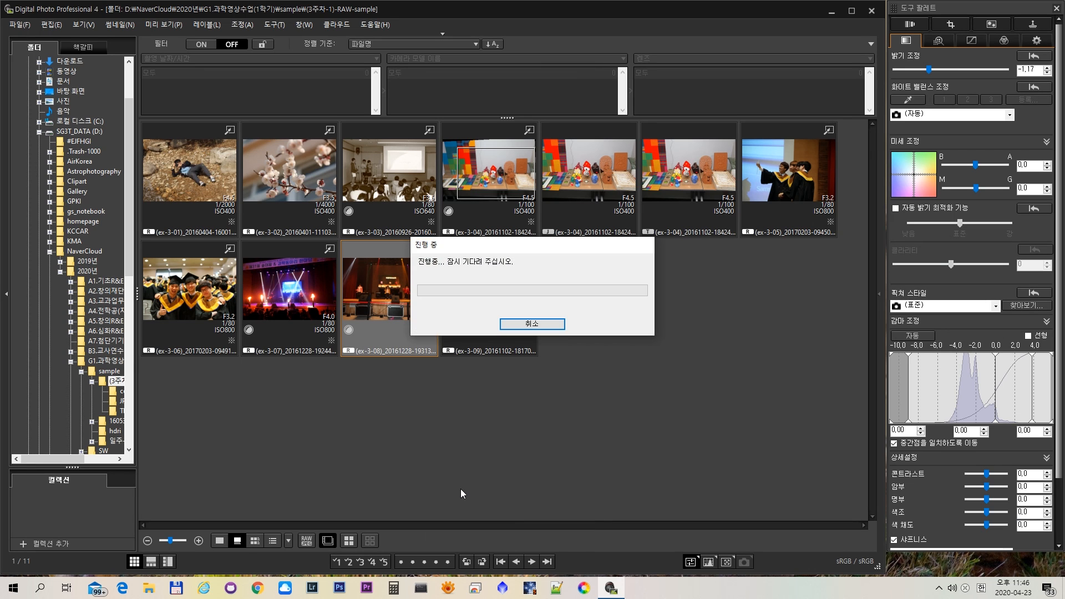
click(176, 166)
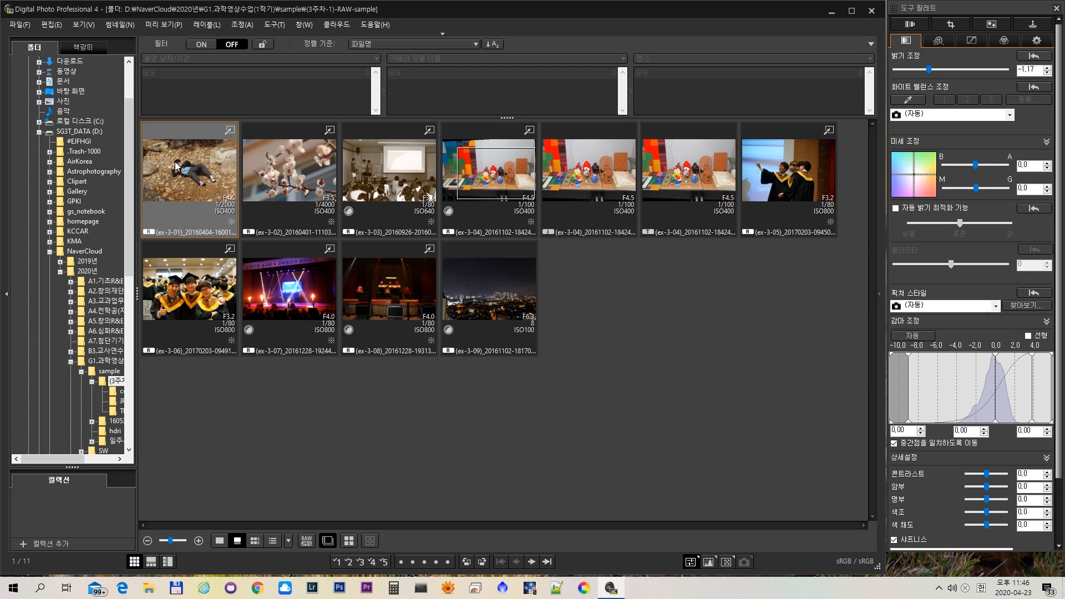
- Switch to the Google Slides lecture and review the slides on trimming, efficient editing, batch saving and batch file renaming
click(385, 285)
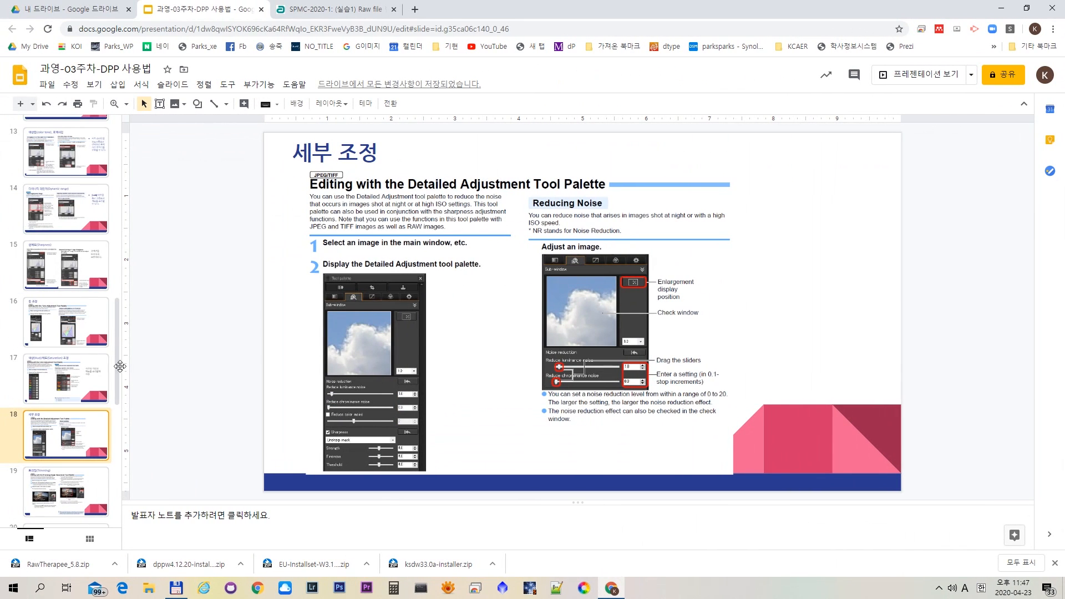
scroll(75, 399, down, 2)
click(67, 391)
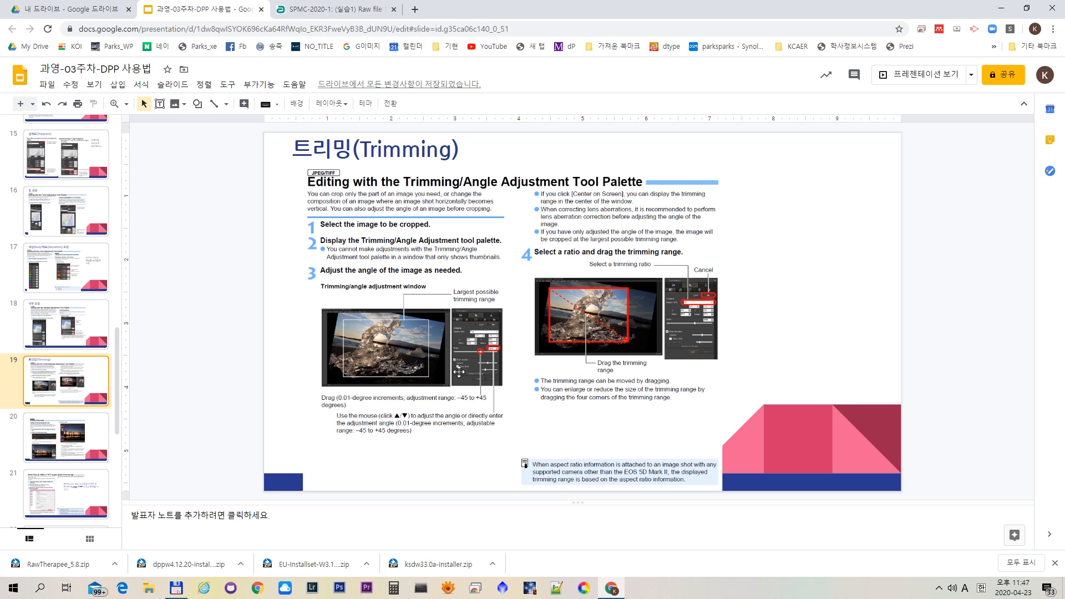
click(63, 492)
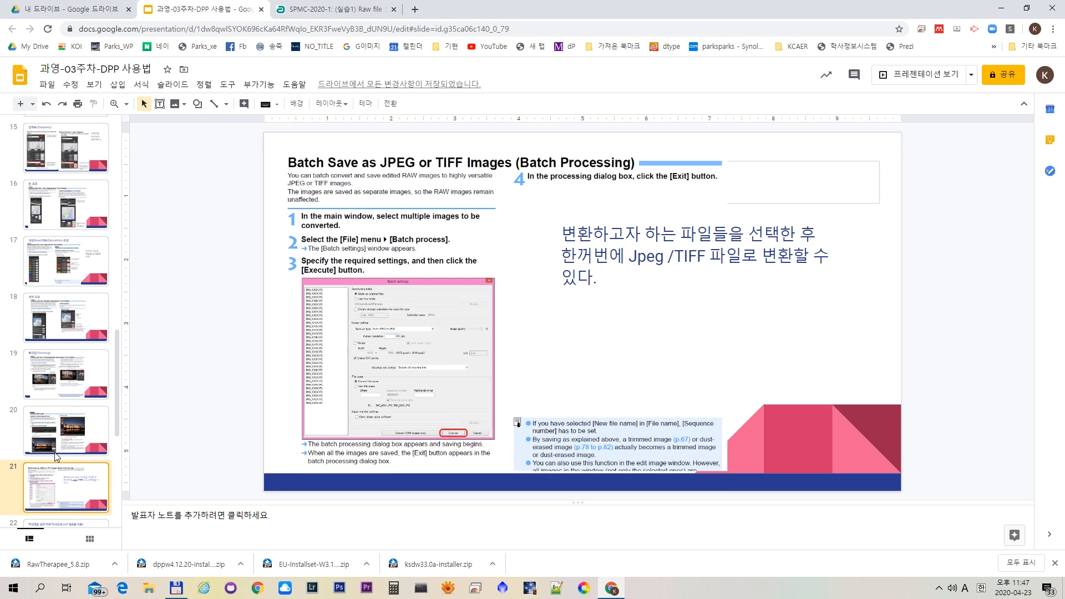
click(55, 444)
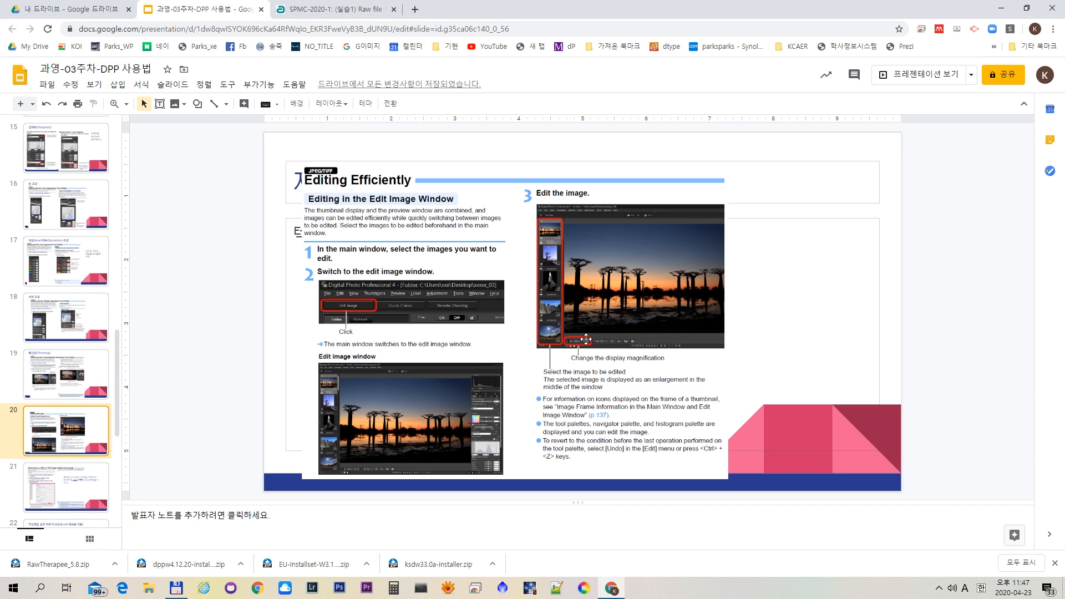
key(Down)
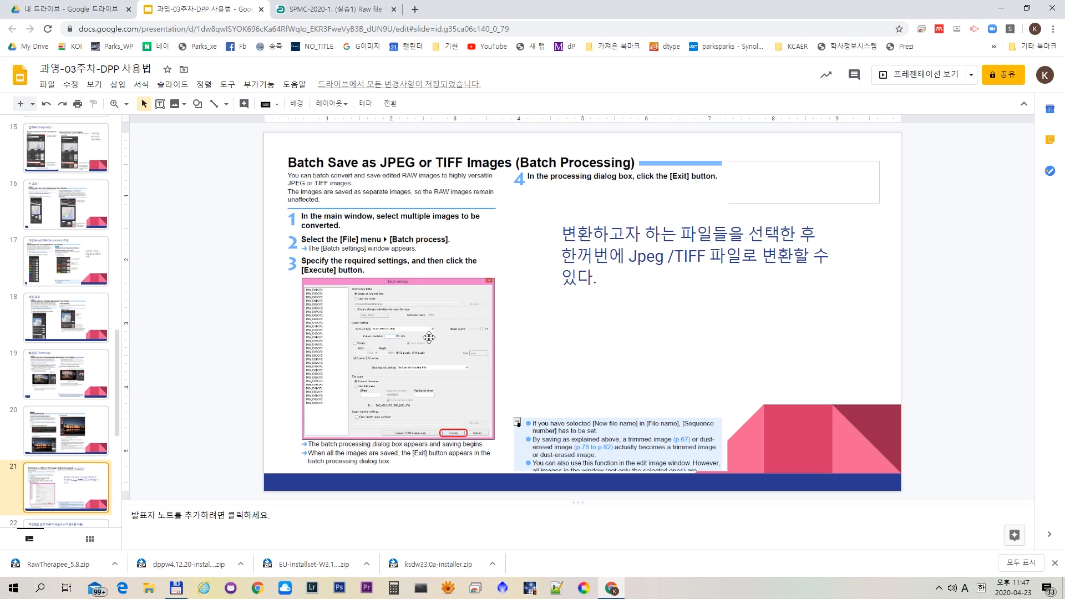
scroll(59, 486, down, 1)
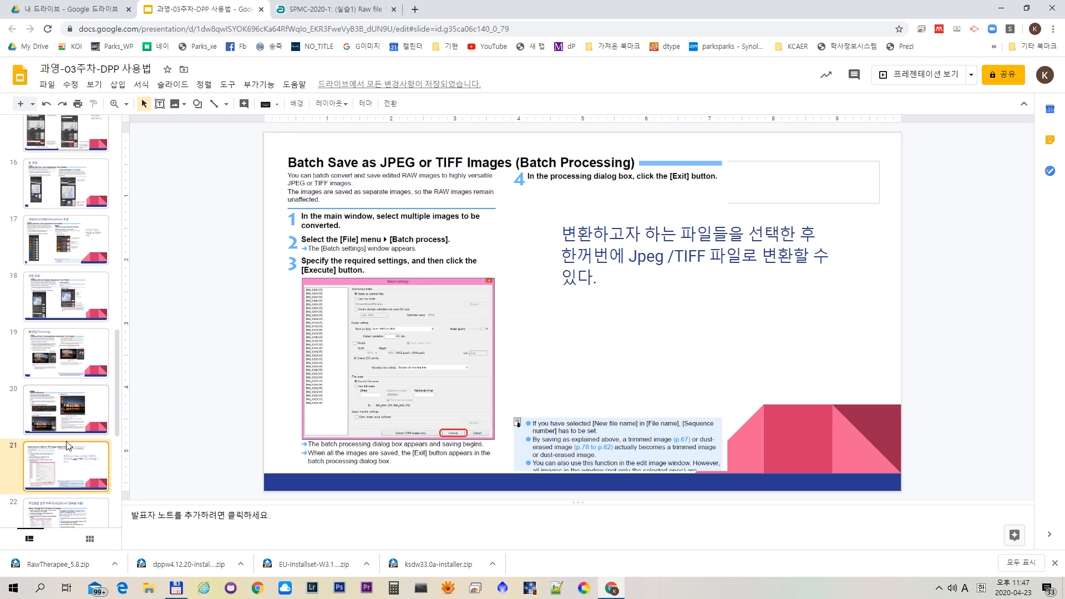
click(59, 486)
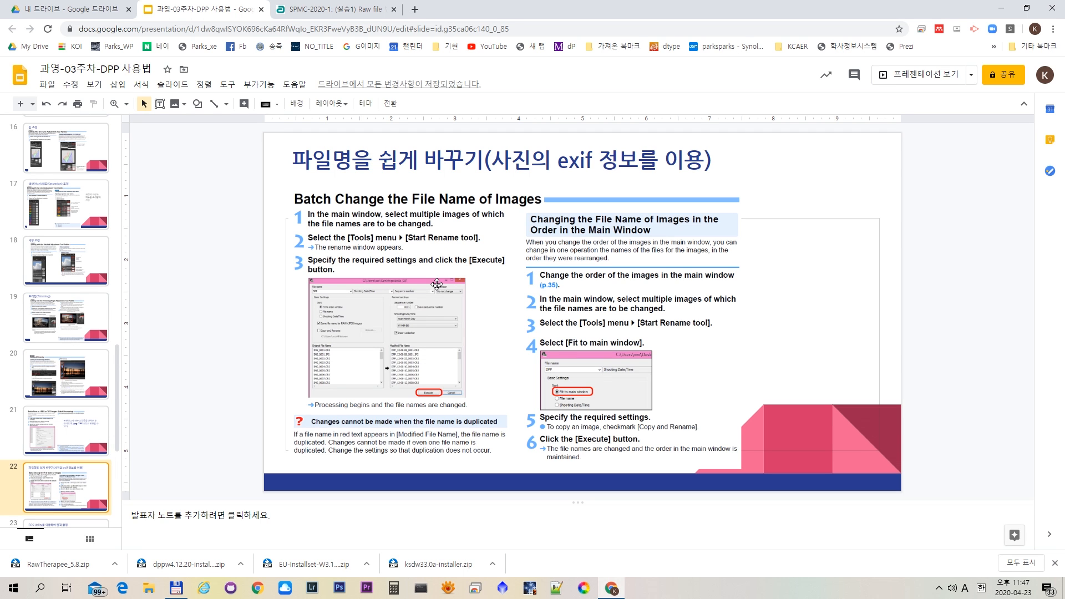
- Switch to Digital Photo Professional 4, view the rename tool's settings for the ex-3-08 photo and close the tool
key(alt+Tab)
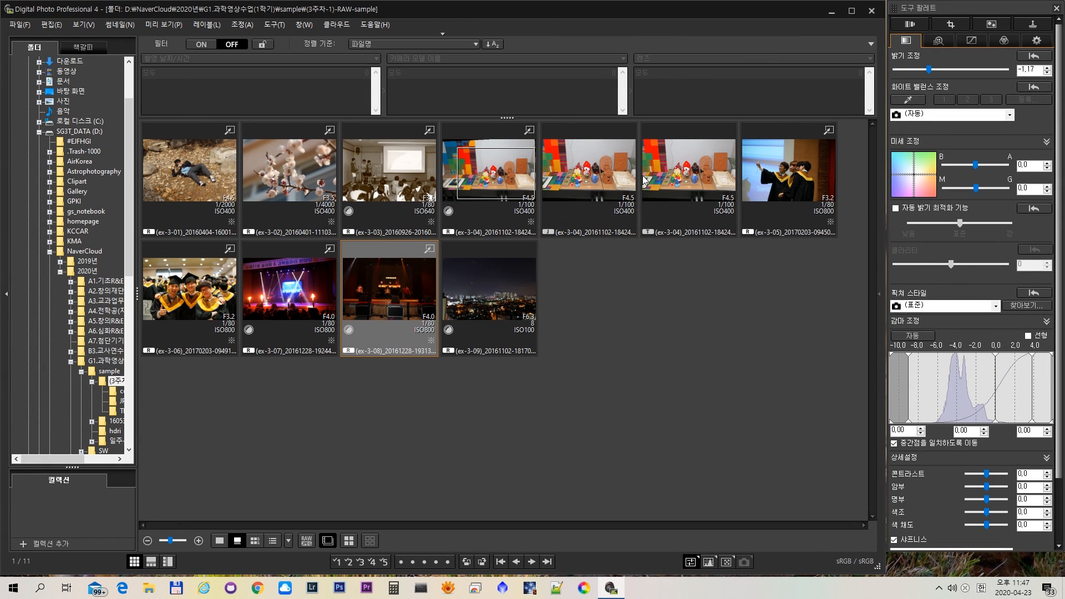
click(270, 29)
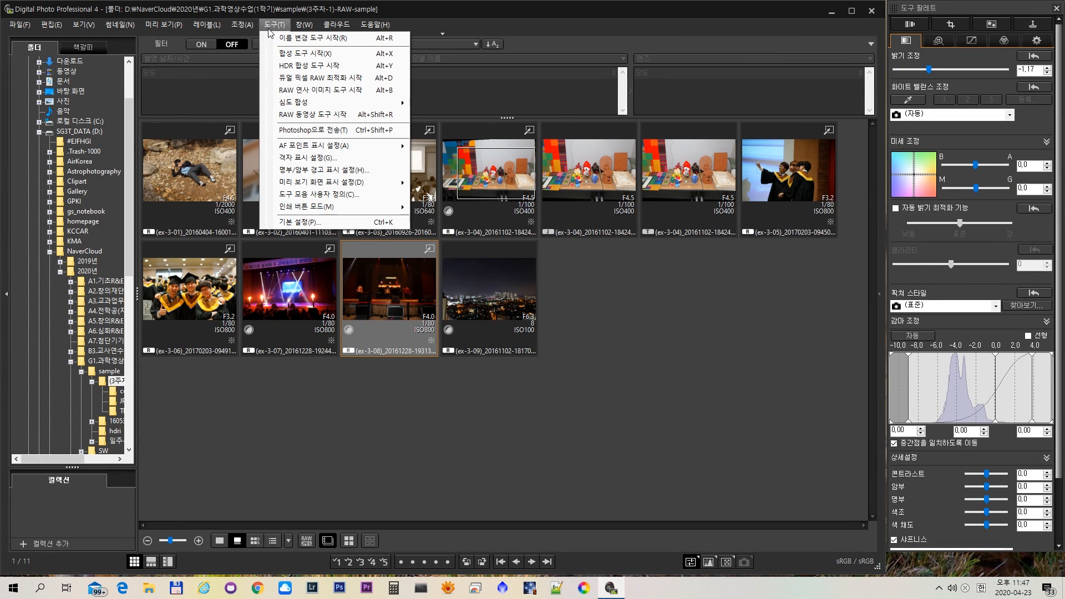
click(329, 39)
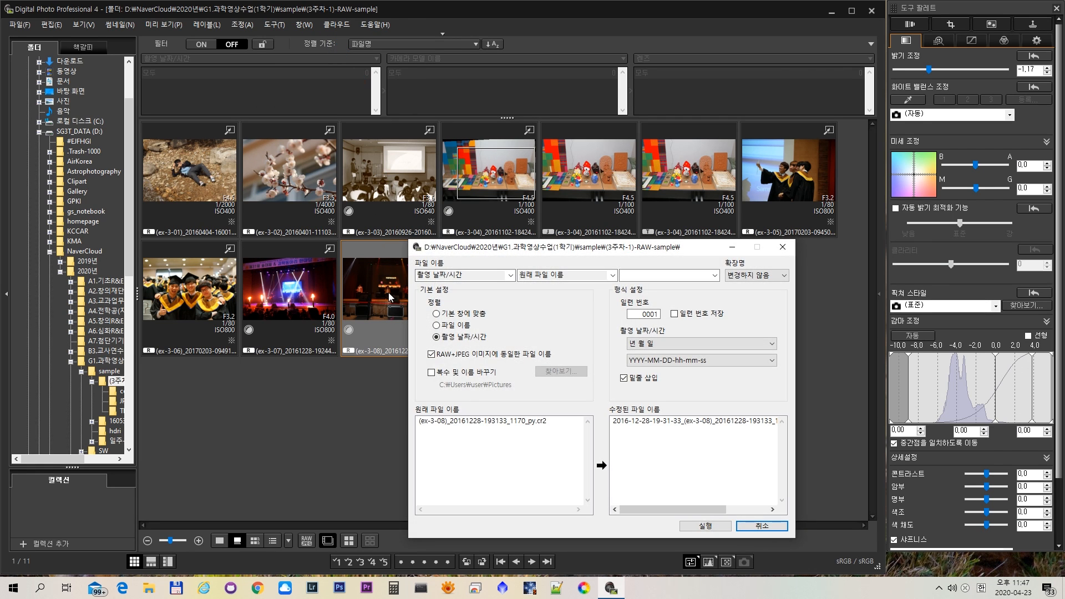
click(783, 251)
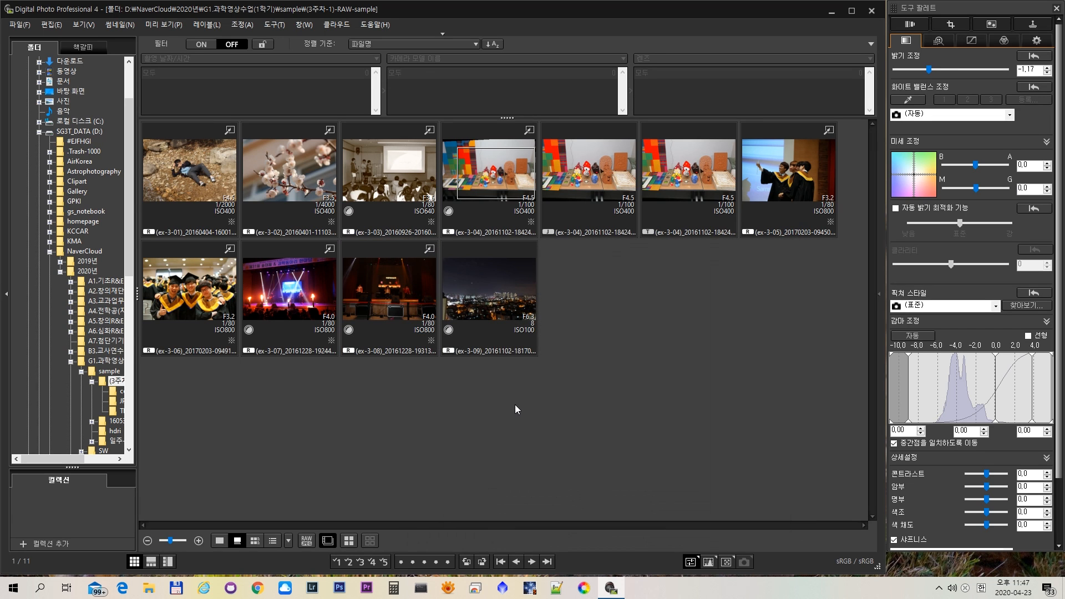
- Select all photos in the folder, start the rename tool on them and move its window over the thumbnails
key(ctrl+a)
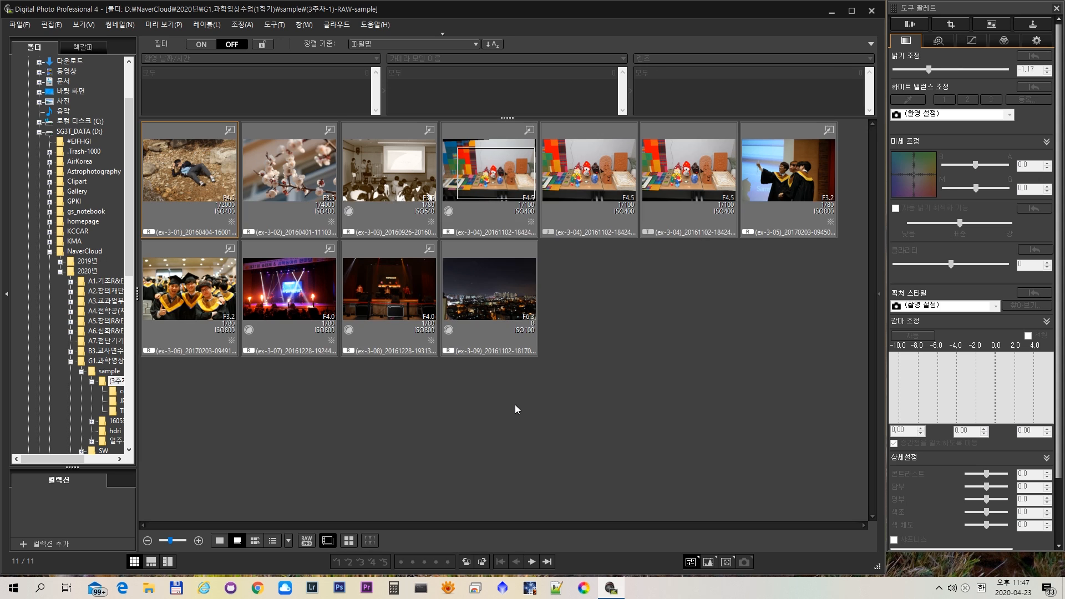
click(278, 28)
click(282, 38)
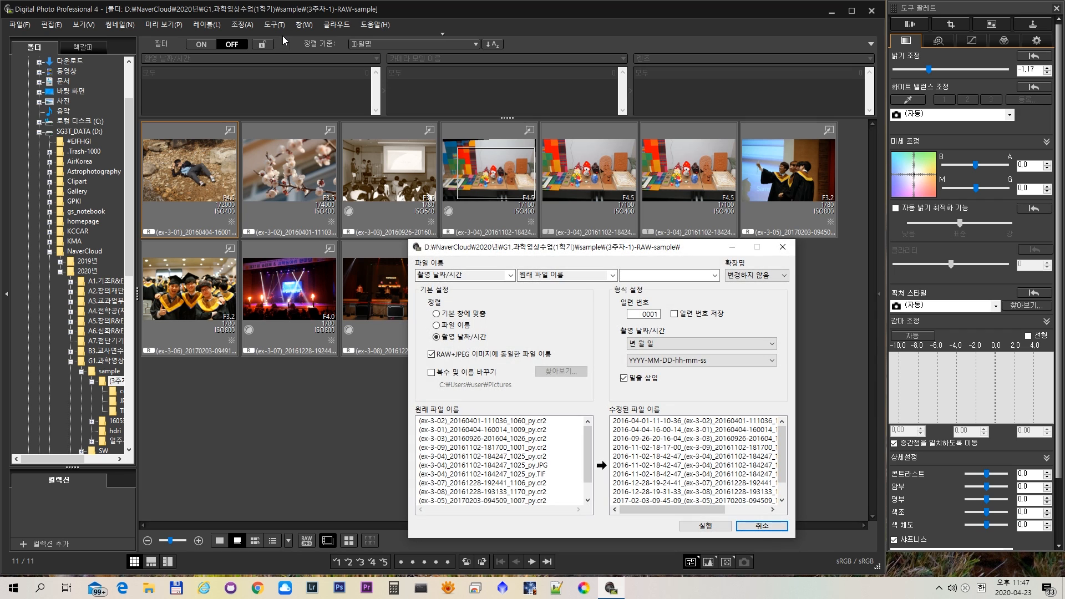
drag(554, 250, 461, 146)
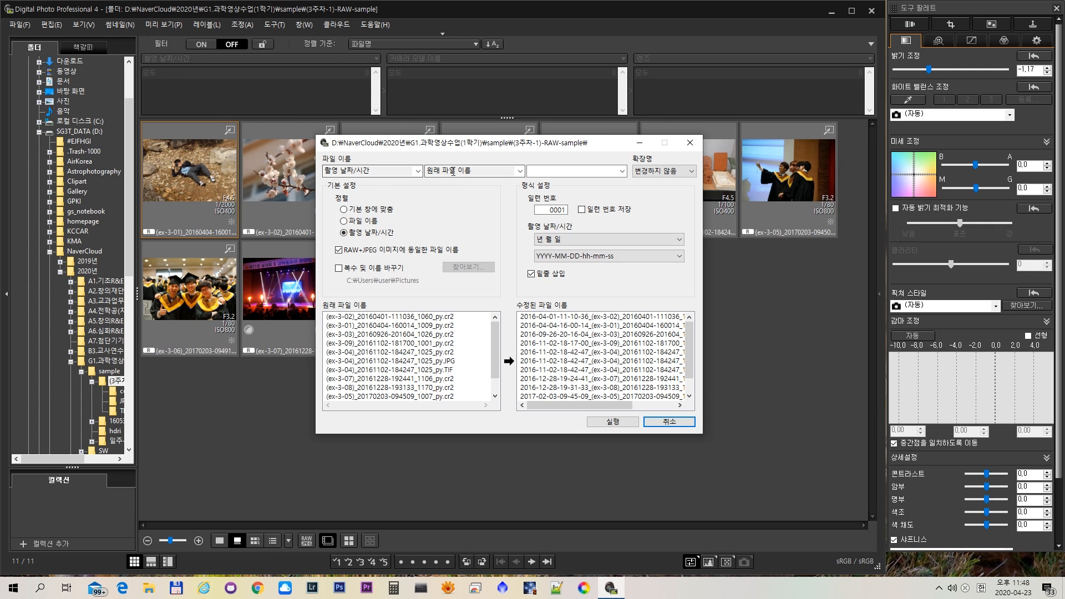
- Add serial number and original file name after the shooting date/time in the new names, preview them, and close the tool without renaming
click(520, 171)
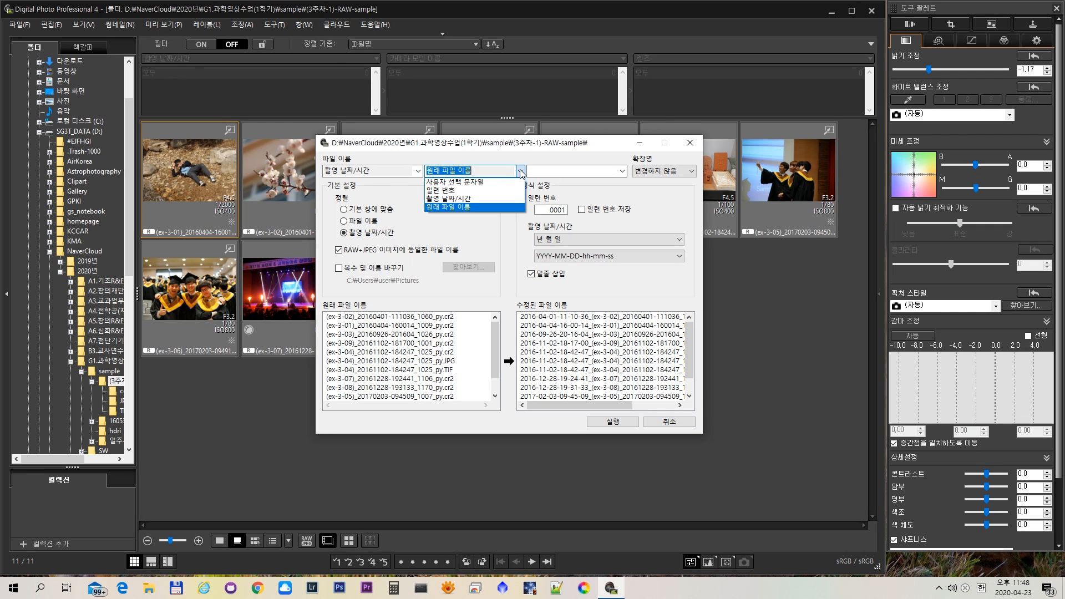
click(490, 191)
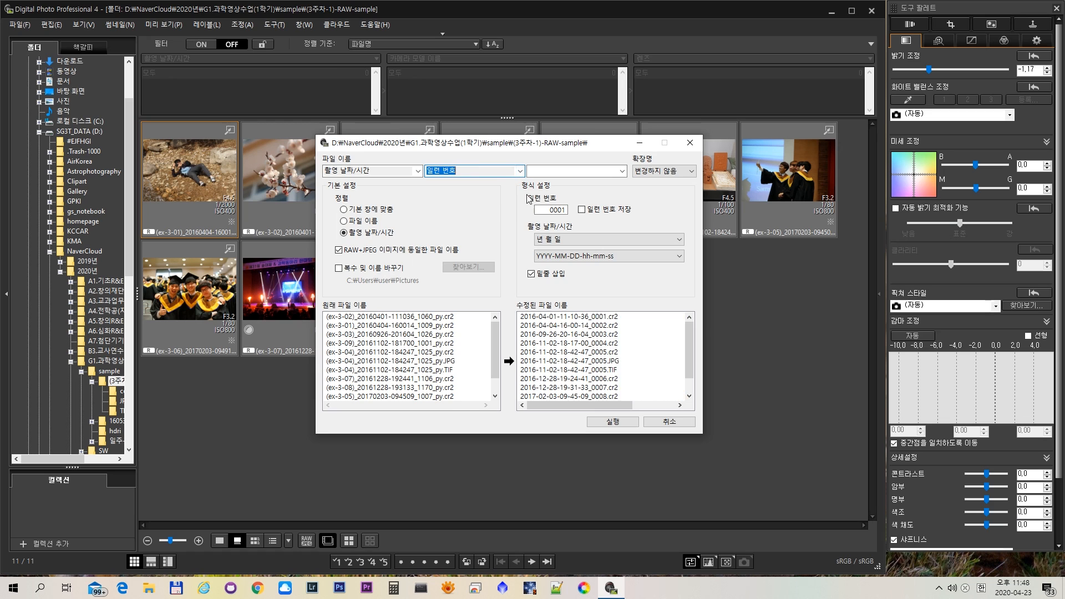
click(621, 171)
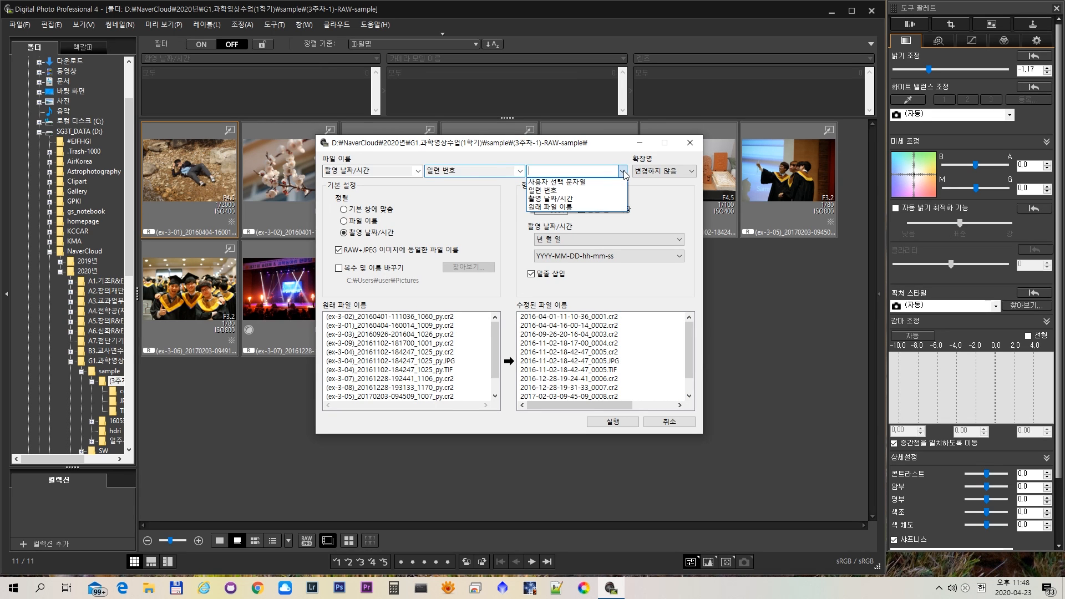
click(571, 207)
drag(546, 406, 599, 406)
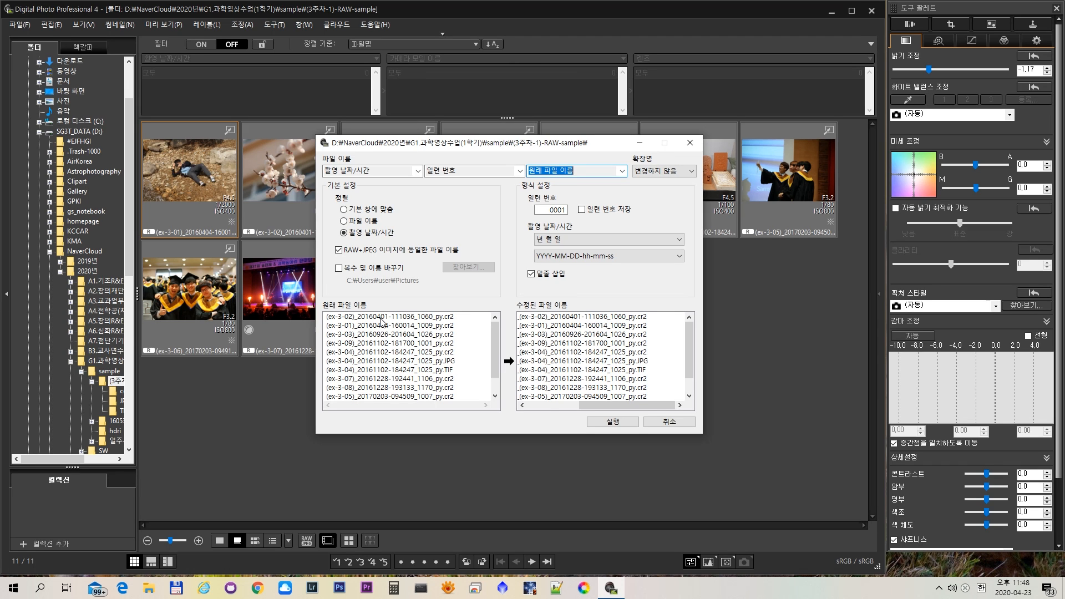
click(381, 320)
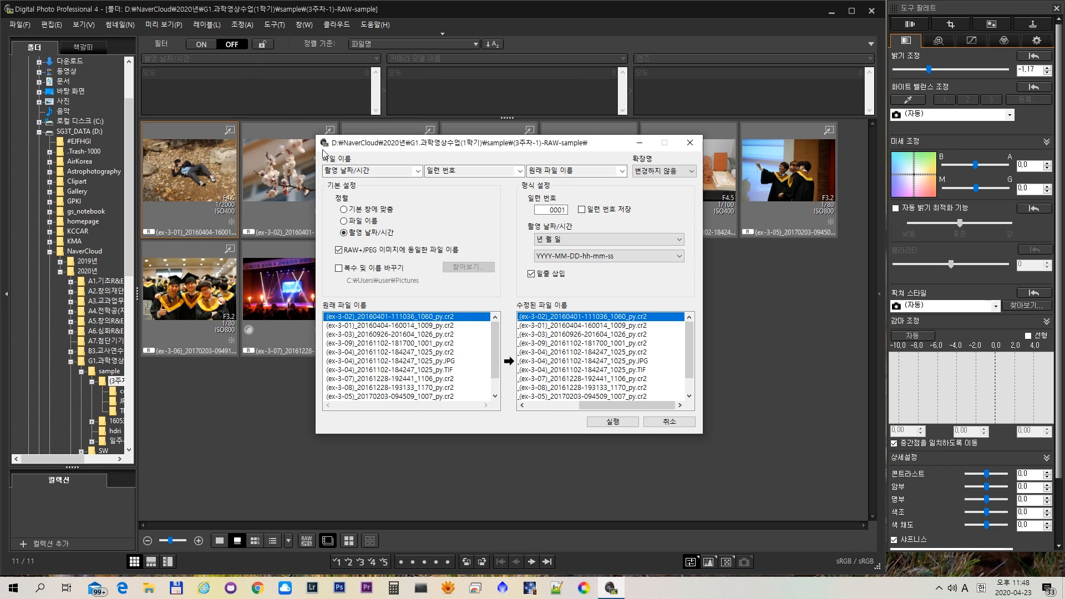
click(690, 143)
click(274, 24)
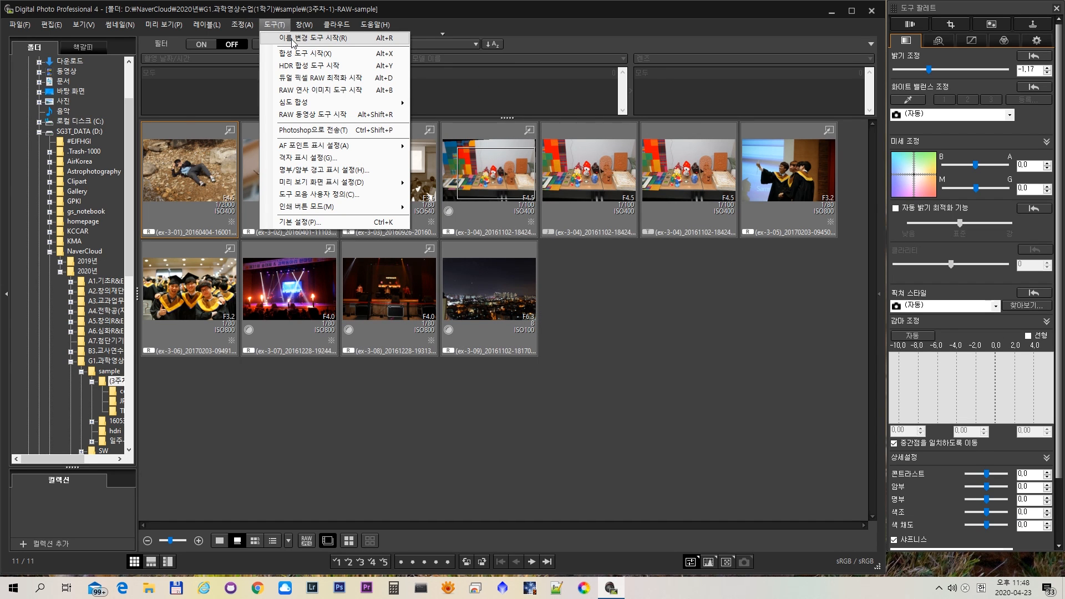
click(391, 430)
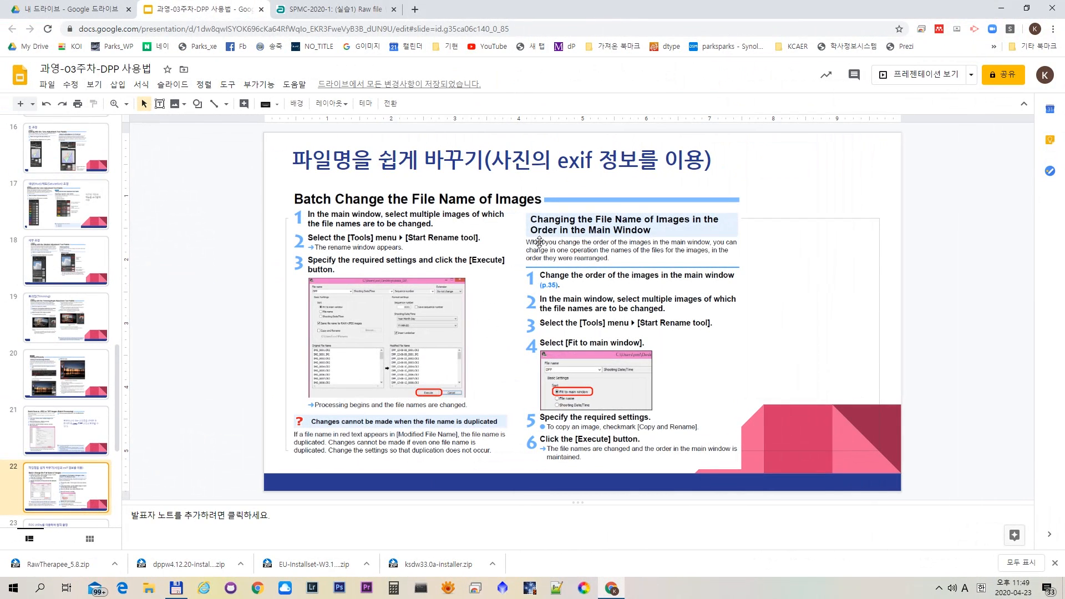
- In the Google Slides lecture, highlight "exif 정보" in the renaming slide's title, then review the EOS Utility remote shooting and image quality slides
drag(557, 161, 637, 170)
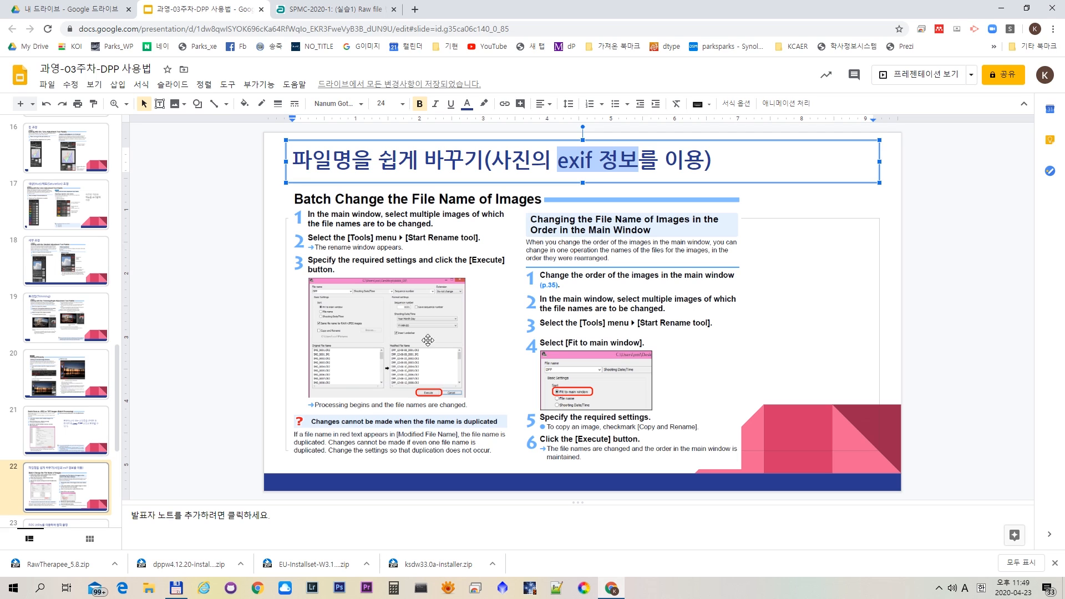
scroll(469, 307, down, 1)
scroll(469, 307, down, 1)
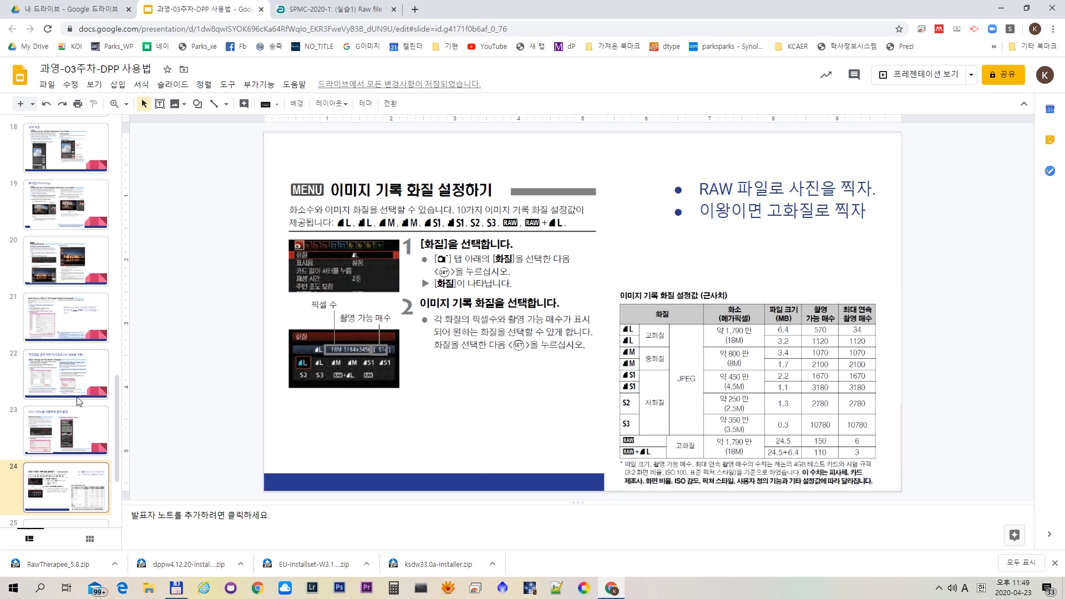
click(78, 421)
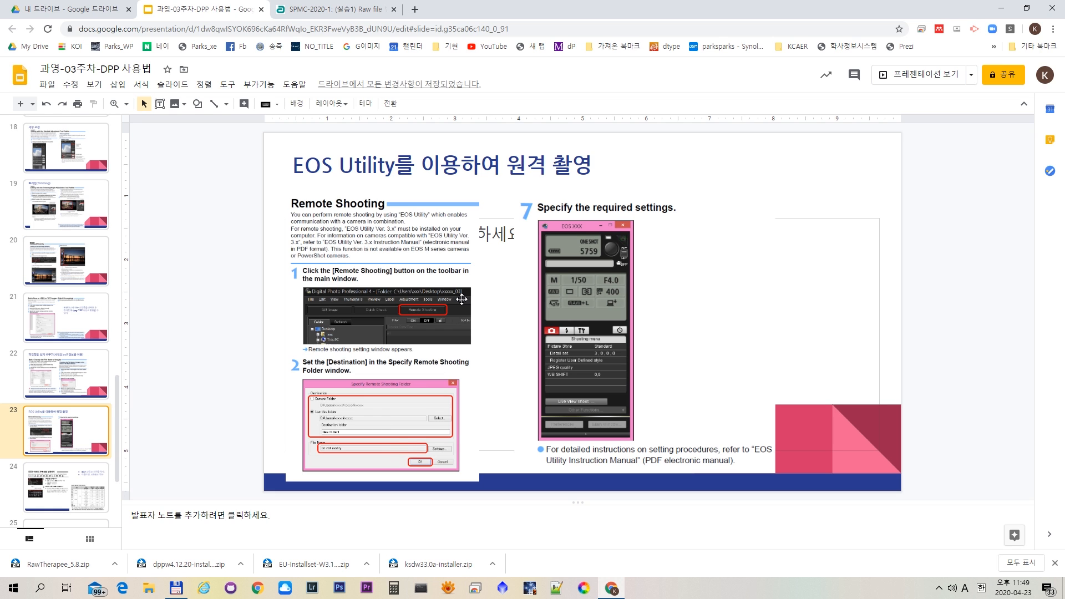
click(67, 488)
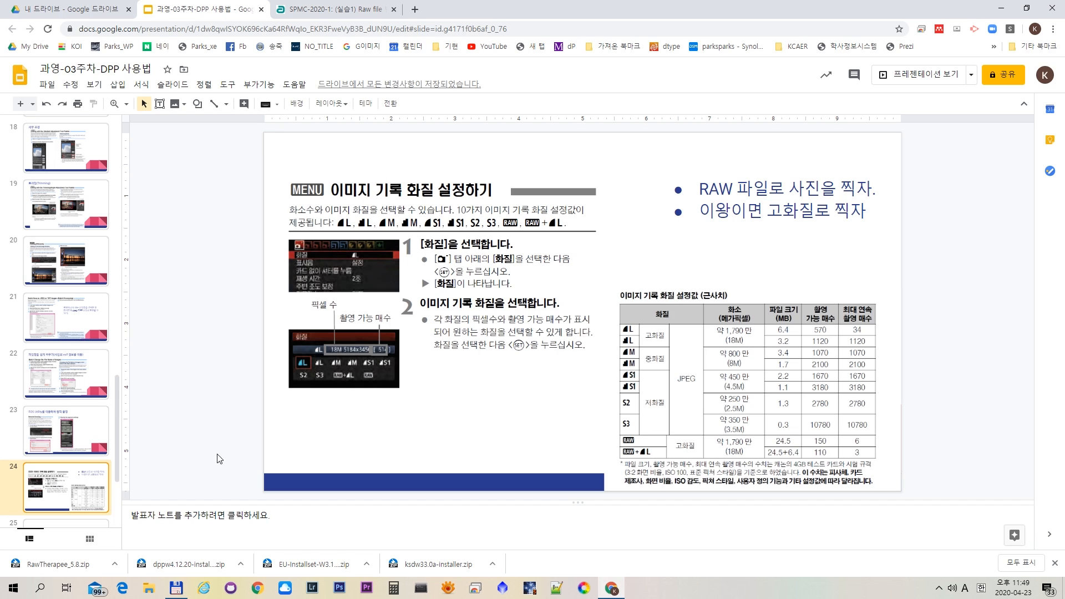
scroll(77, 471, down, 2)
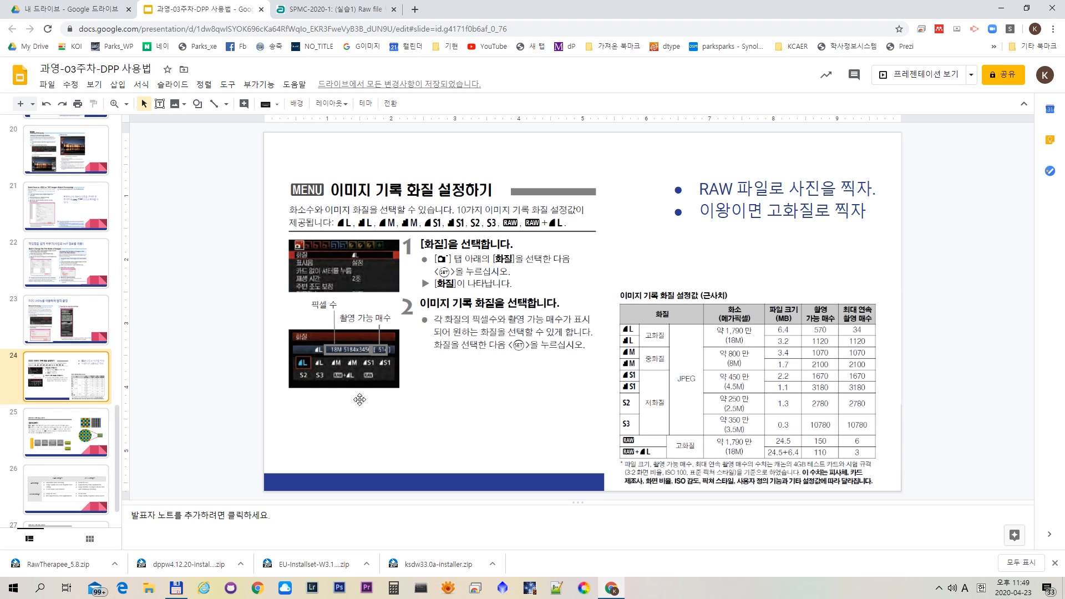
scroll(84, 458, down, 1)
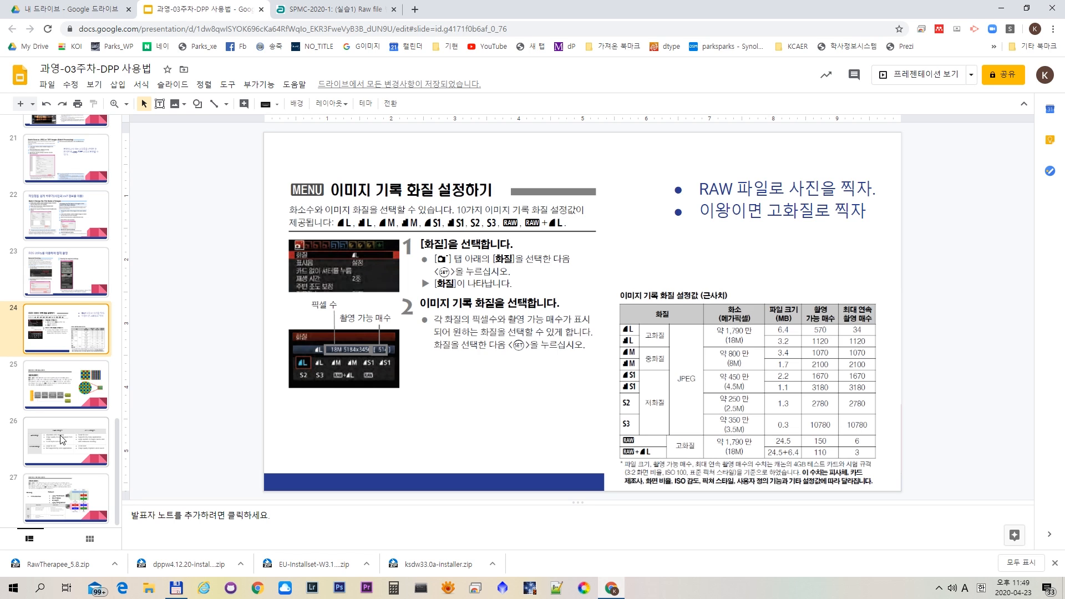
- Review slides 25 to 27 on RAW data, RAW versus JPEG advantages and disadvantages, and the develop and retouch workflow
click(76, 384)
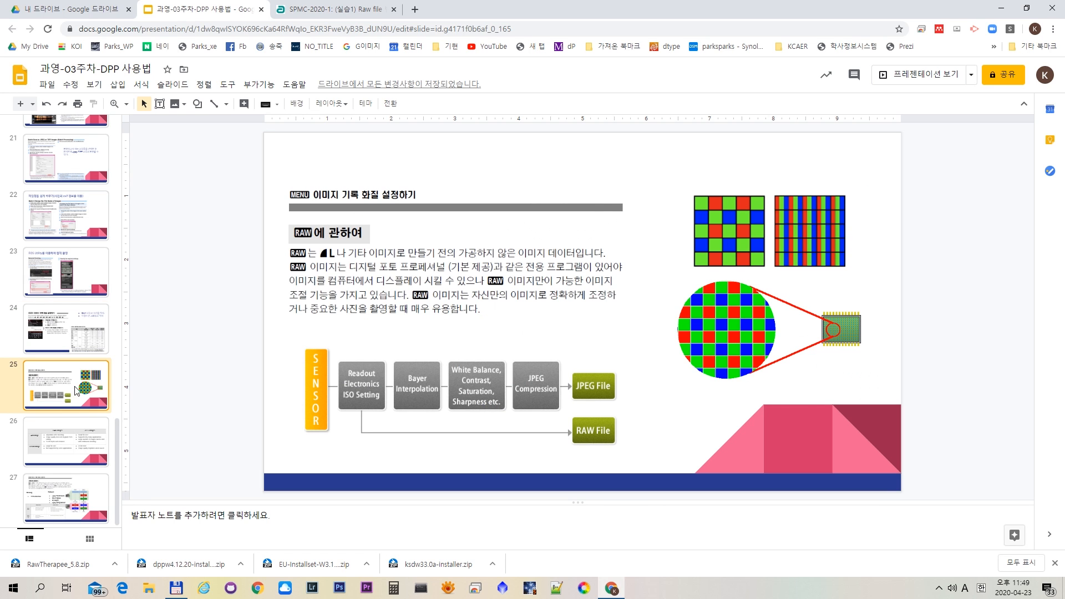
click(55, 456)
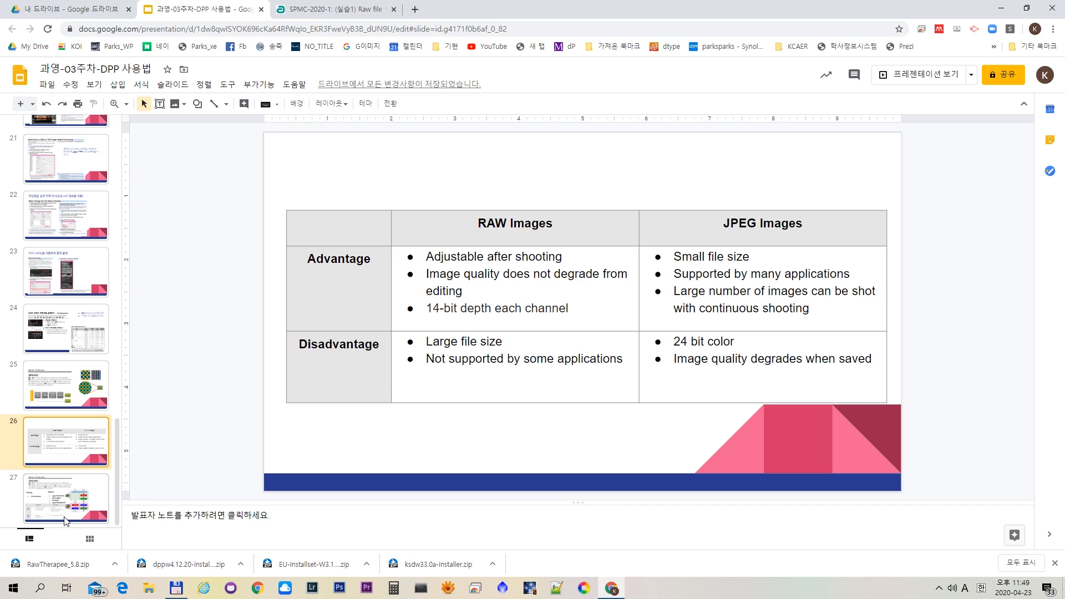
click(66, 520)
click(74, 433)
click(68, 509)
click(70, 449)
key(Up)
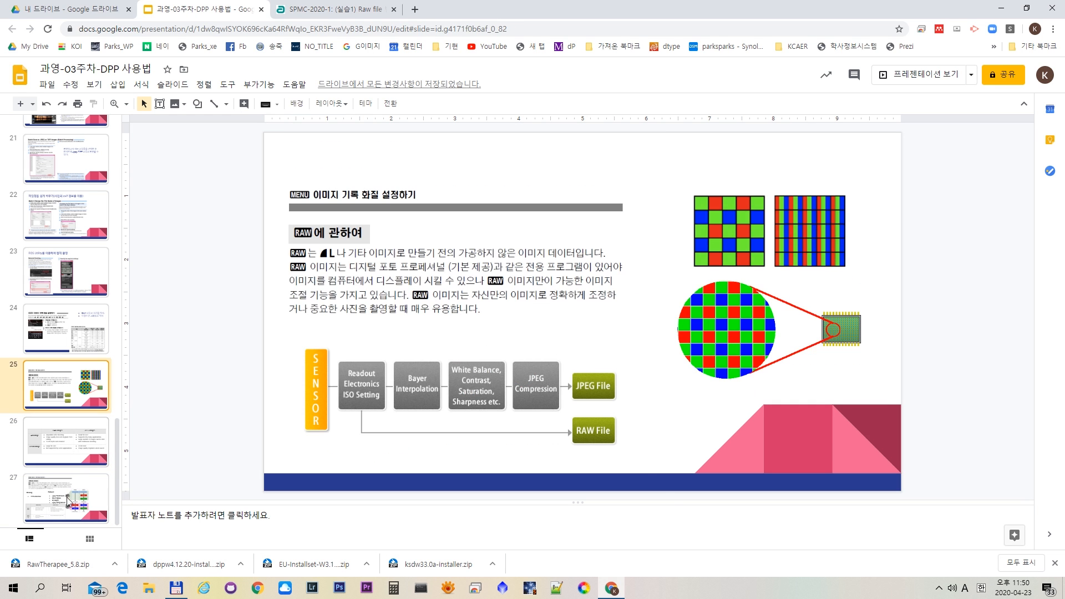
key(Down)
click(67, 508)
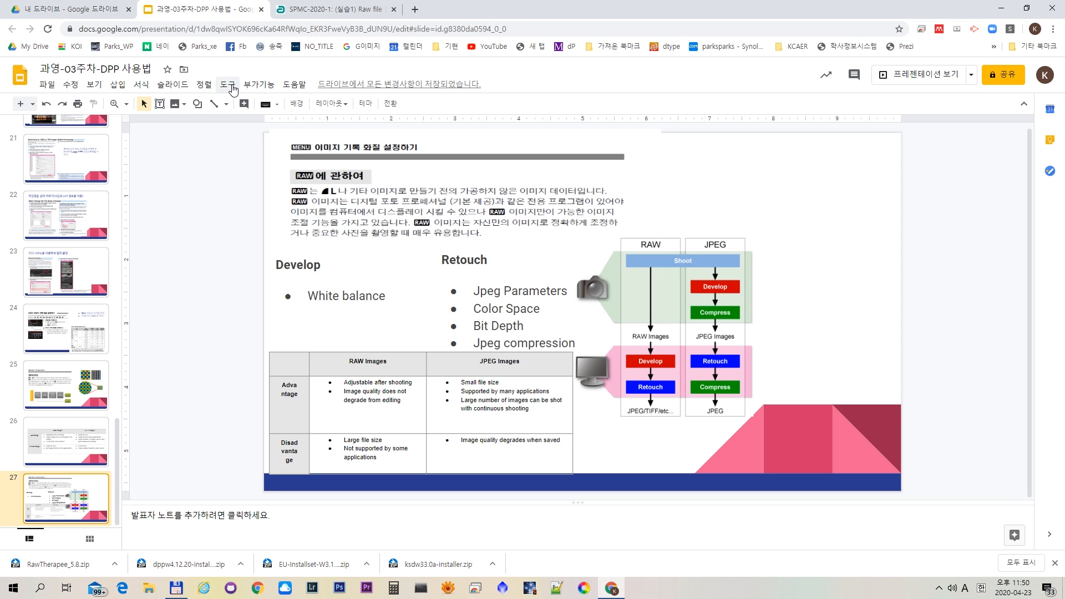
- Switch to the Moodle assignment "(실습1) Raw file 변환하기" and read the requirements for exercises 1-1 and 1-2
click(353, 12)
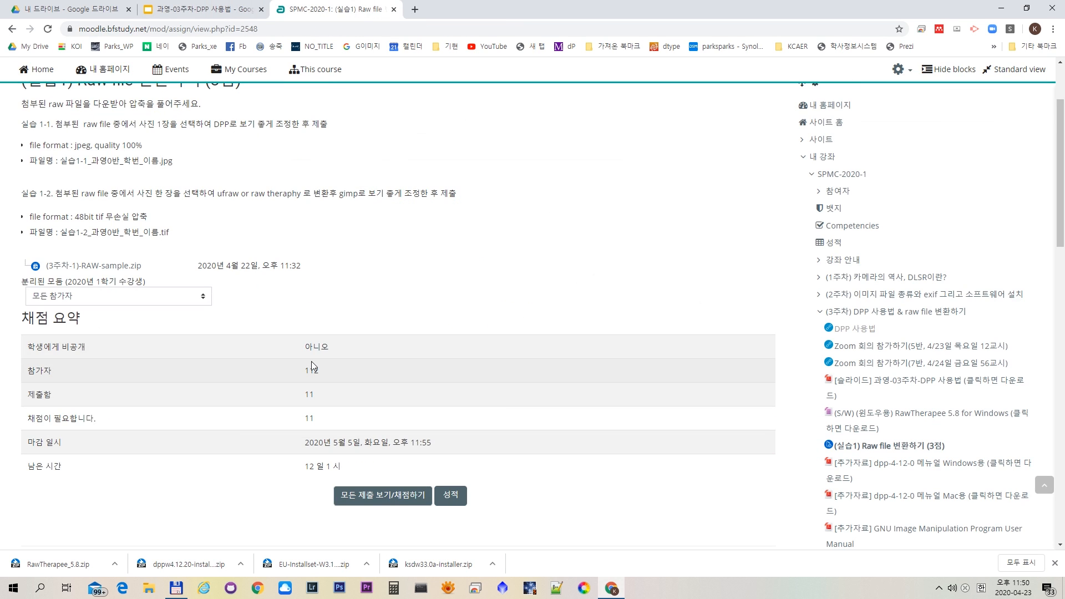
scroll(311, 362, up, 3)
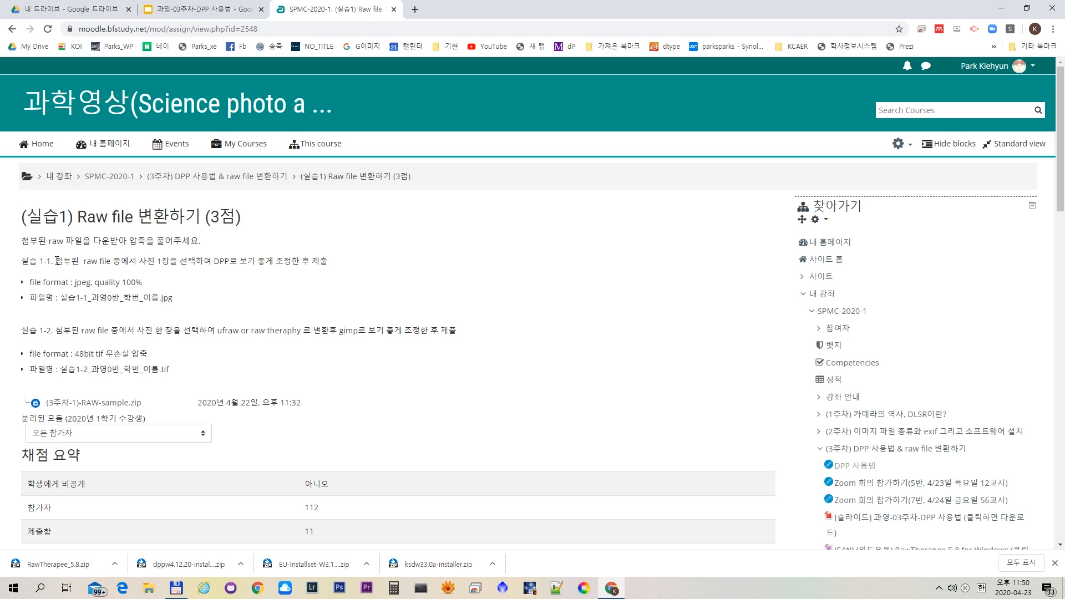
drag(57, 260, 233, 264)
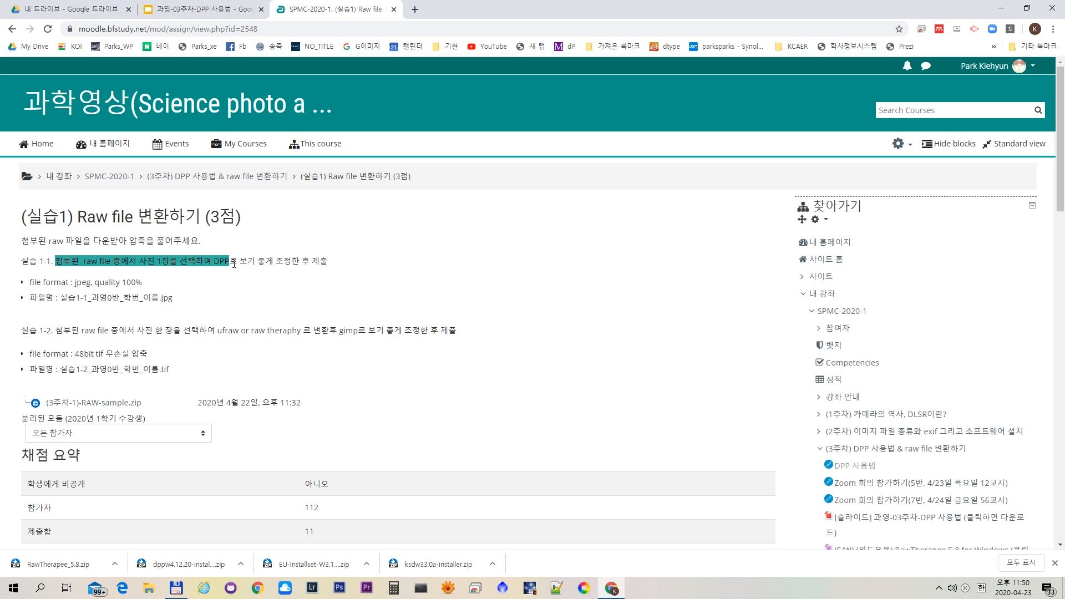
drag(234, 264, 240, 370)
click(228, 374)
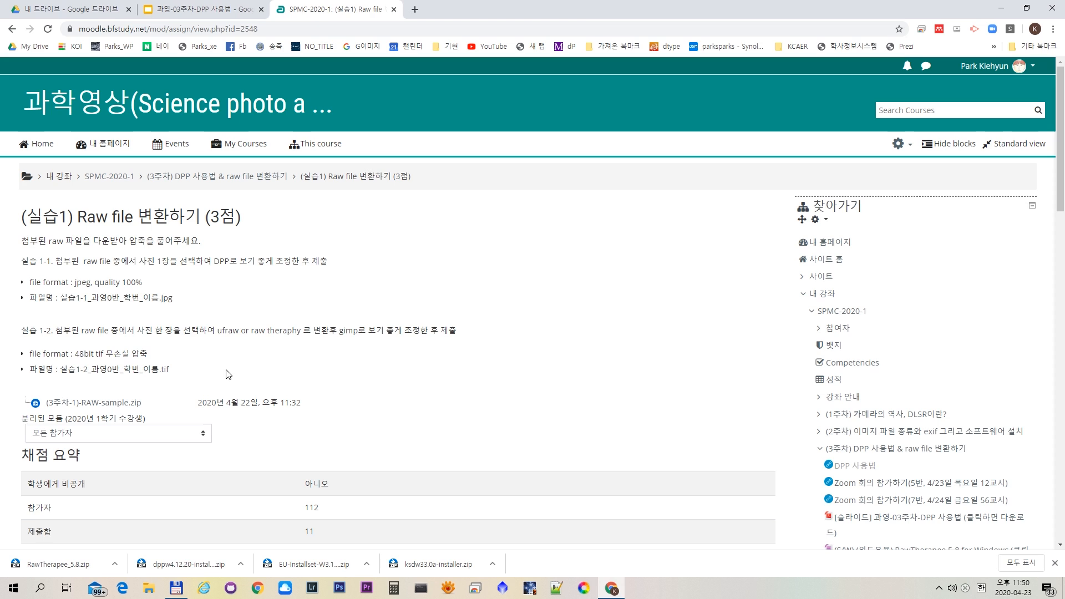